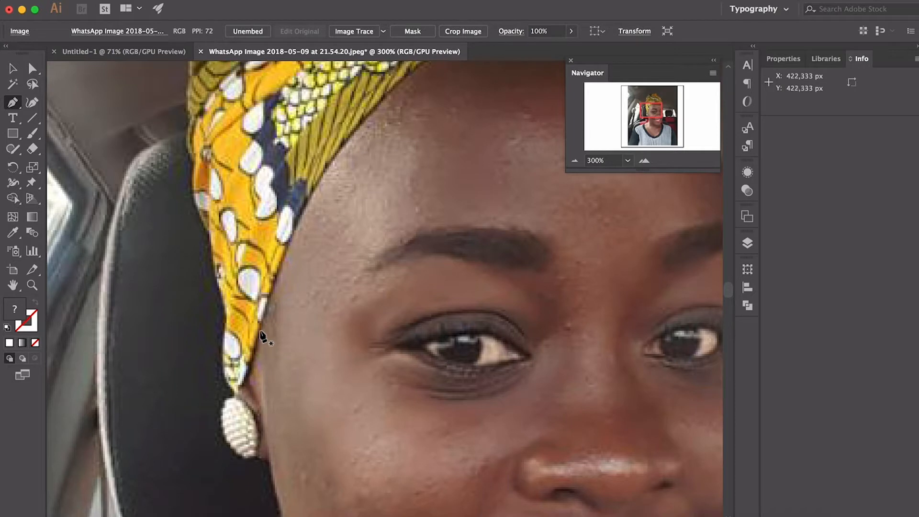
Start a Pen path where the headwrap's edge meets the temple above the earring and set its fill to none
left_click(260, 331)
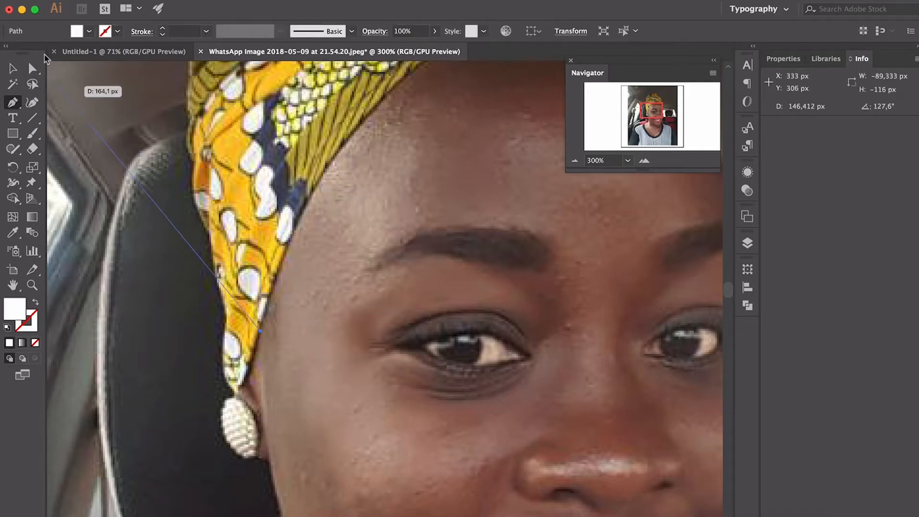
left_click(90, 33)
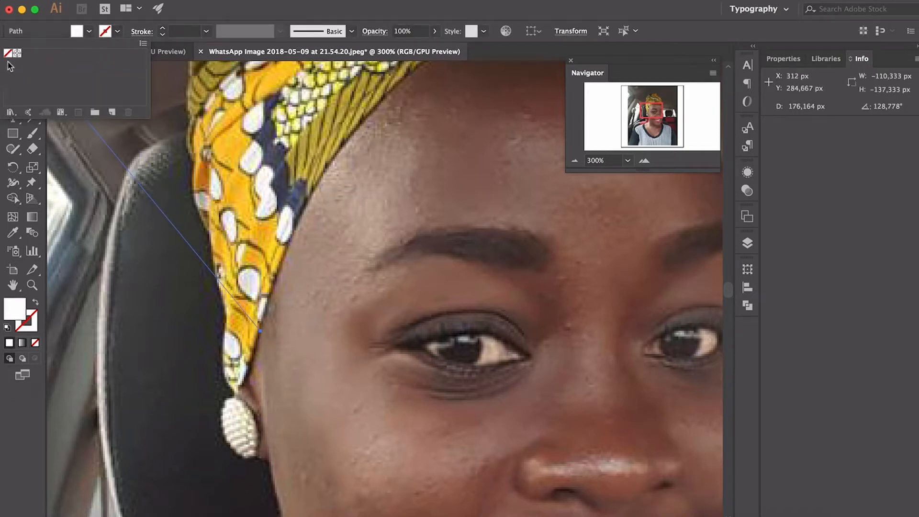
left_click(116, 33)
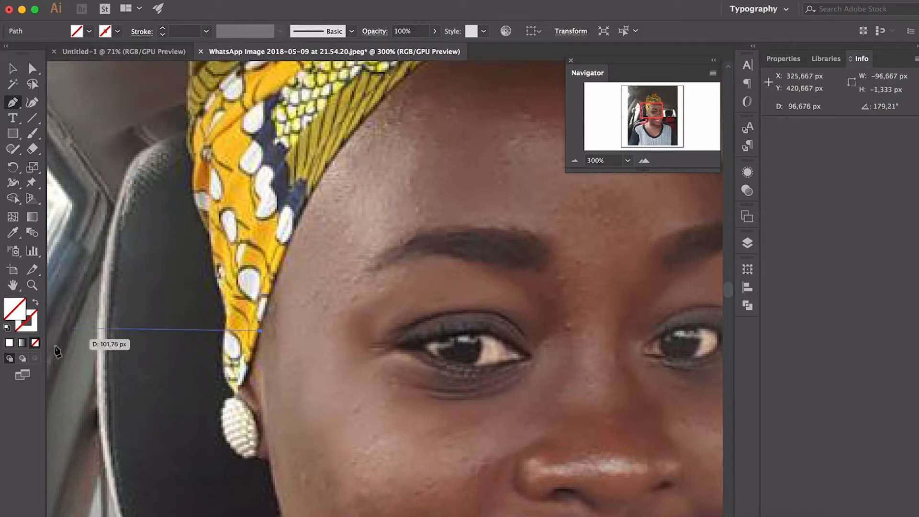
Give the path a near-black stroke, colour 020202, with a weight of 0.25 pt
left_click(34, 315)
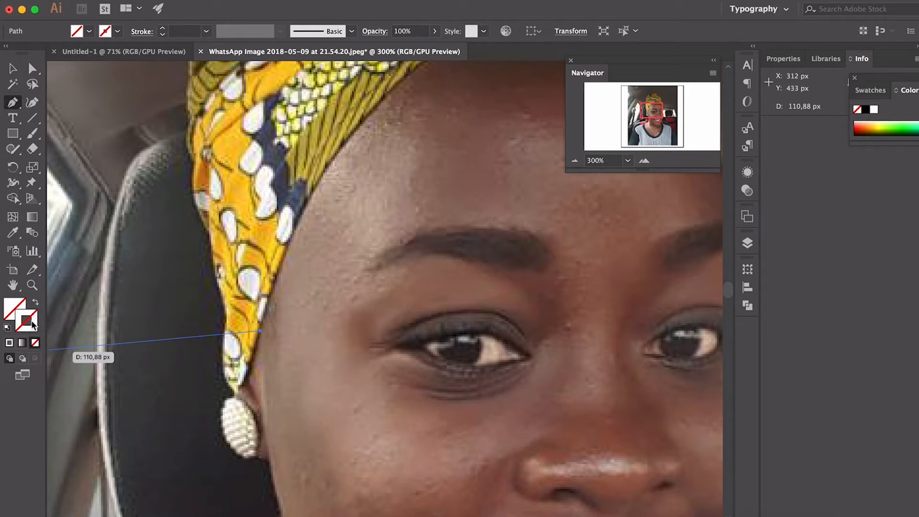
double_click(32, 324)
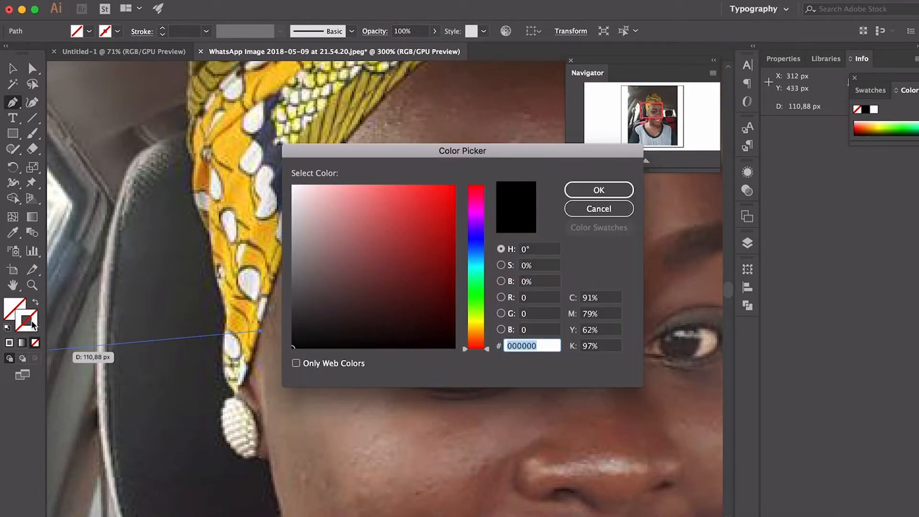
left_click(628, 192)
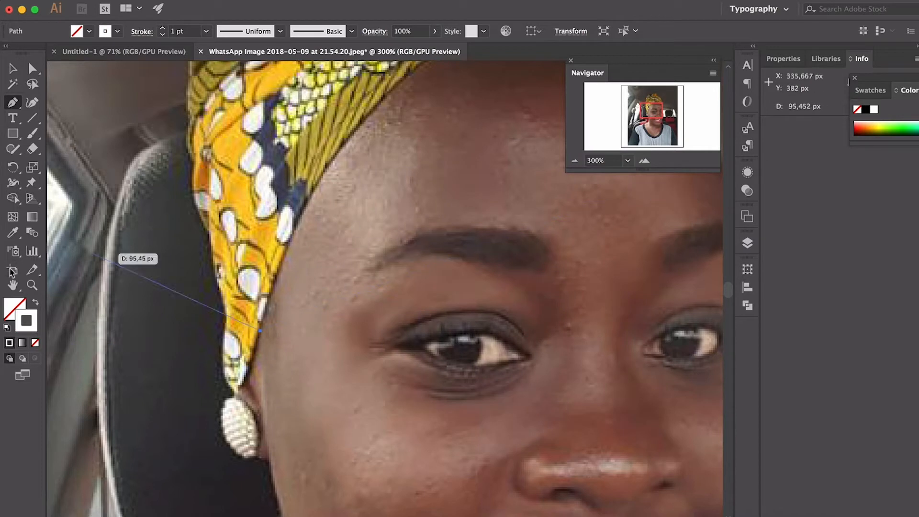
double_click(35, 325)
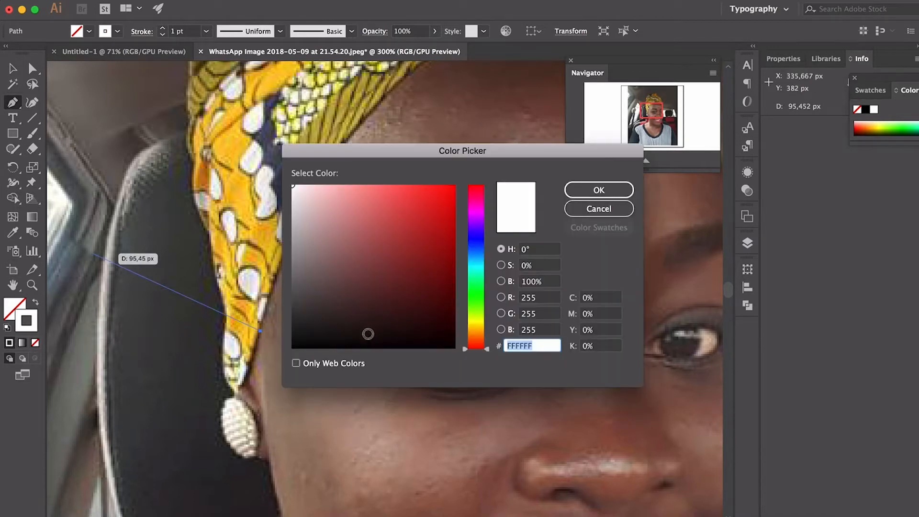
left_click(293, 345)
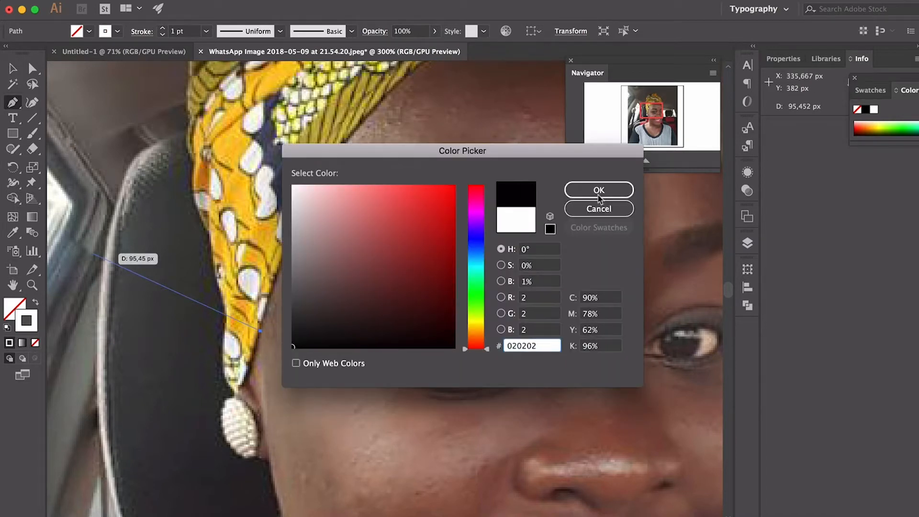
left_click(599, 196)
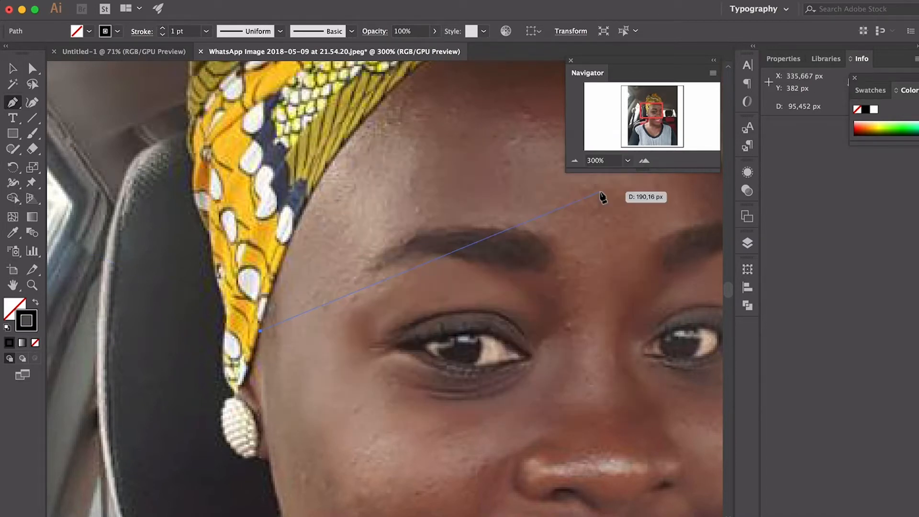
left_click(206, 32)
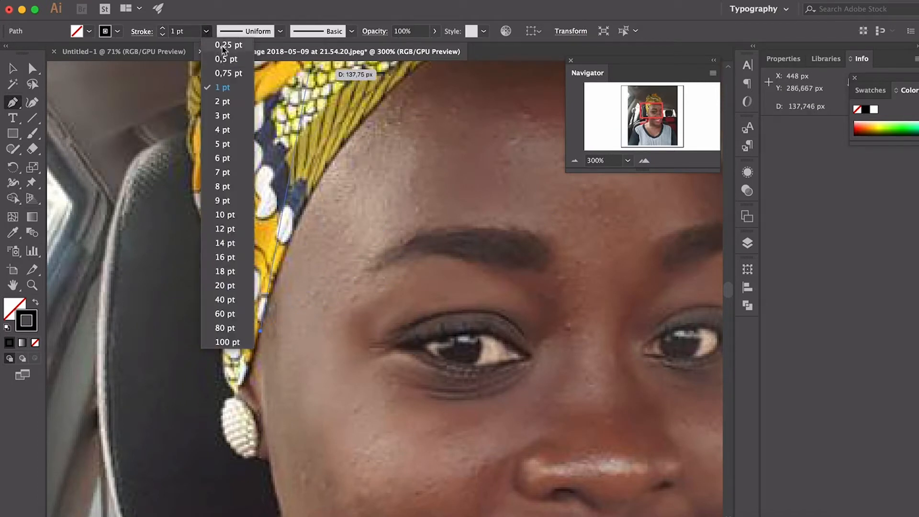
left_click(224, 46)
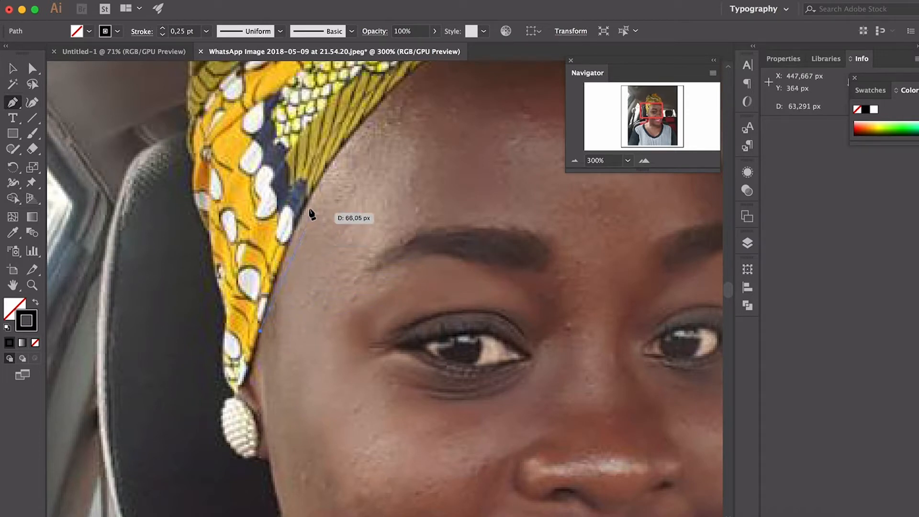
Trace the headwrap's lower edge from the temple up along the forehead to the edge's highest point
left_click(279, 268)
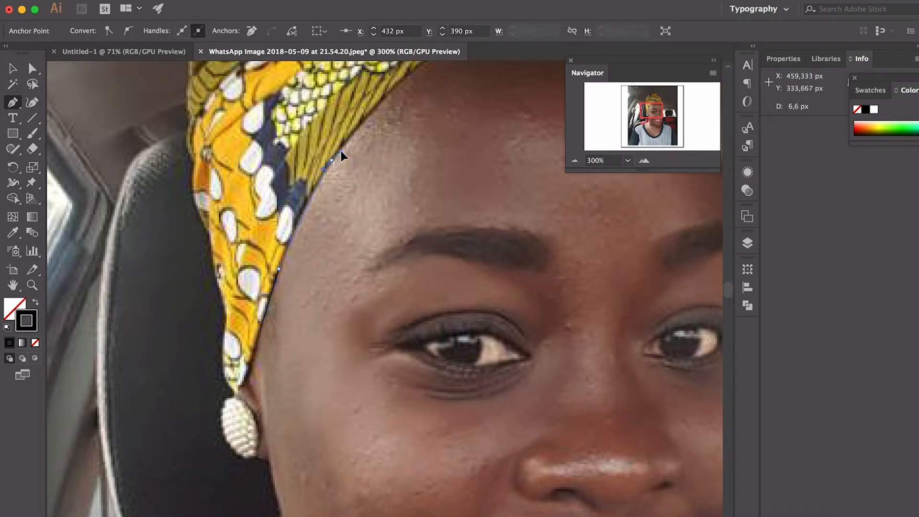
left_click_drag(343, 148, 343, 148)
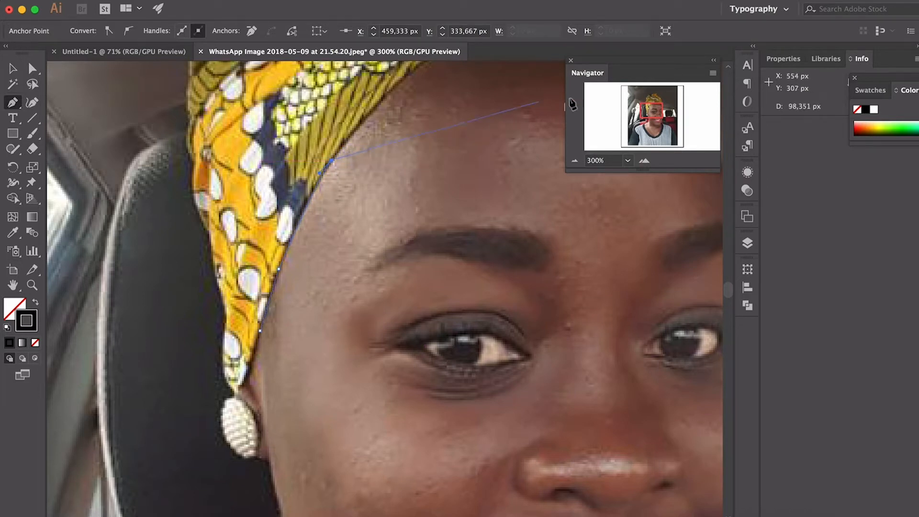
key("space")
left_click_drag(380, 135, 319, 309)
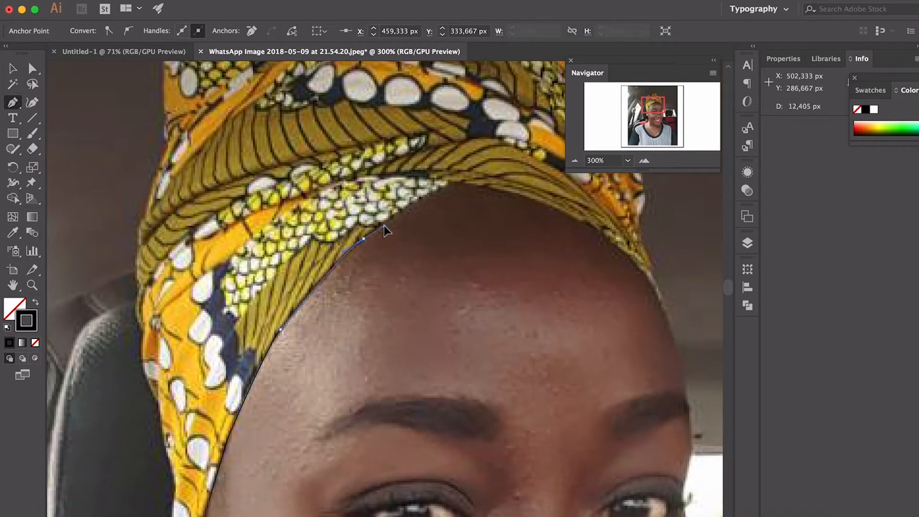
left_click(388, 222)
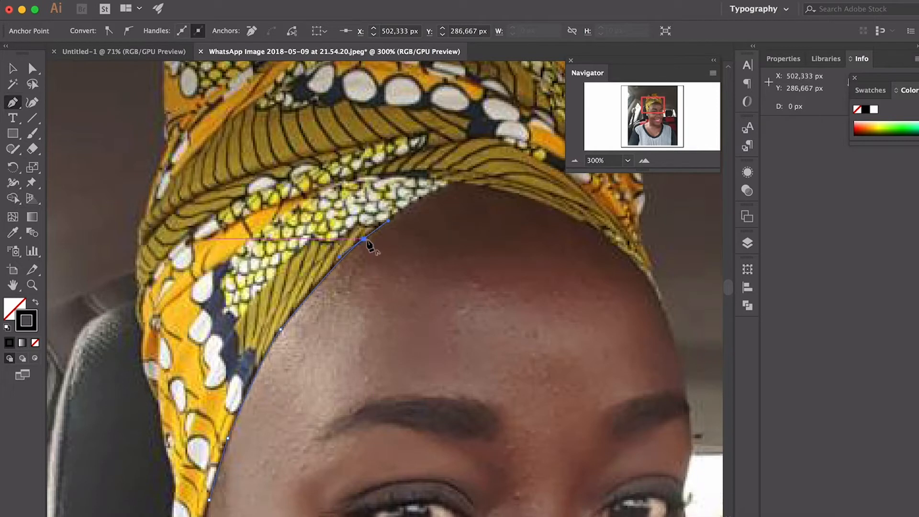
left_click(451, 184)
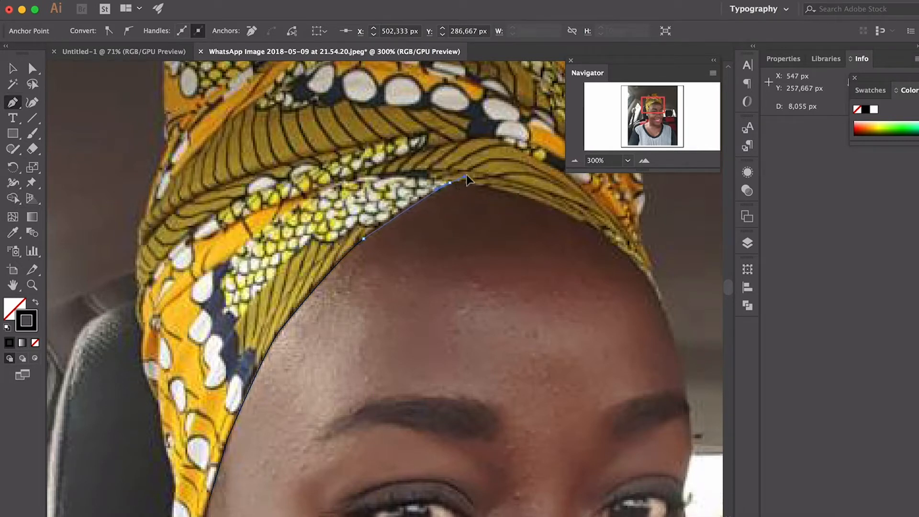
left_click(450, 184)
Continue the curved path along the headwrap's lower edge down the other side of the forehead to the wrap's end
left_click_drag(491, 197, 351, 229)
left_click_drag(411, 238, 361, 244)
left_click(348, 216)
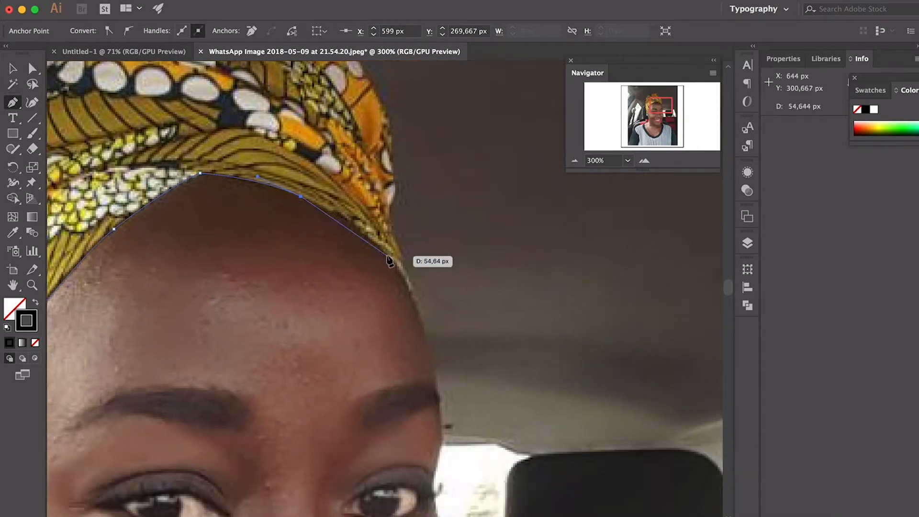
left_click(382, 251)
left_click(415, 287)
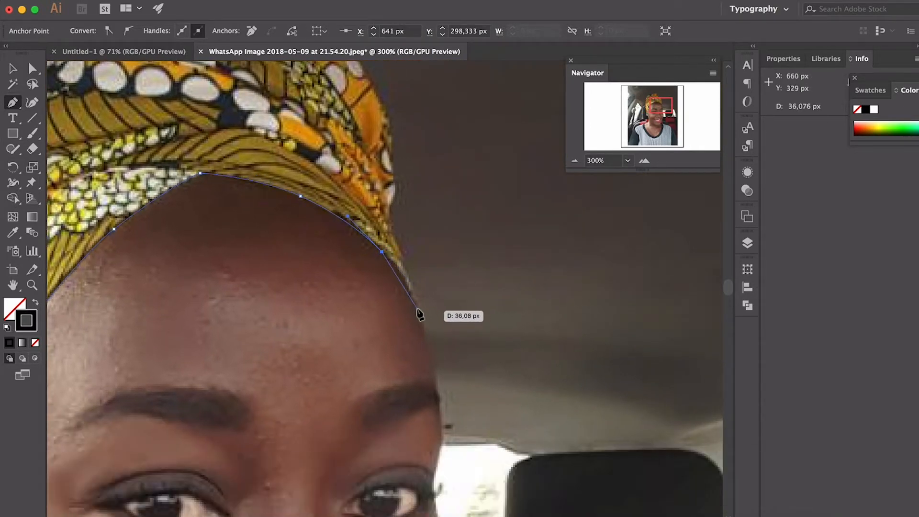
left_click_drag(422, 327, 436, 374)
left_click(422, 326)
Turn the path back up and trace the headwrap's outer edge past the notch onto its side bulge
left_click_drag(396, 238, 401, 195)
left_click(396, 238)
left_click(392, 204)
left_click_drag(392, 204, 434, 349)
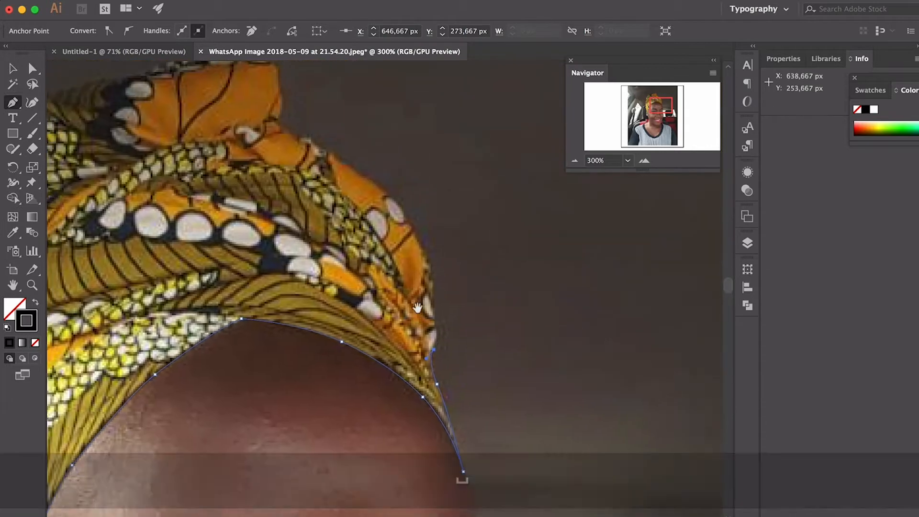
key("super+plus")
left_click_drag(452, 310, 450, 276)
left_click(452, 309)
left_click(451, 283)
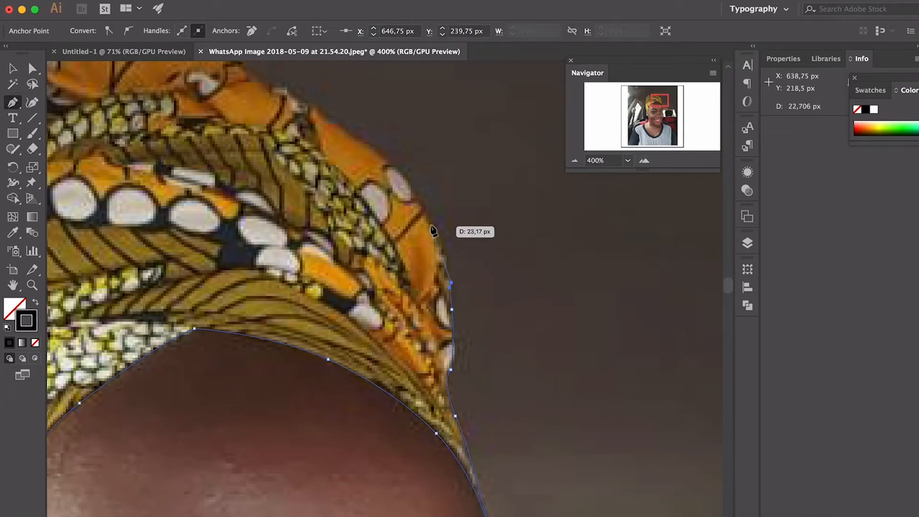
Trace the rounded upper part of the side bulge with curved anchors up to the orange fold
left_click_drag(433, 223, 415, 196)
left_click(433, 222)
left_click_drag(371, 147, 356, 149)
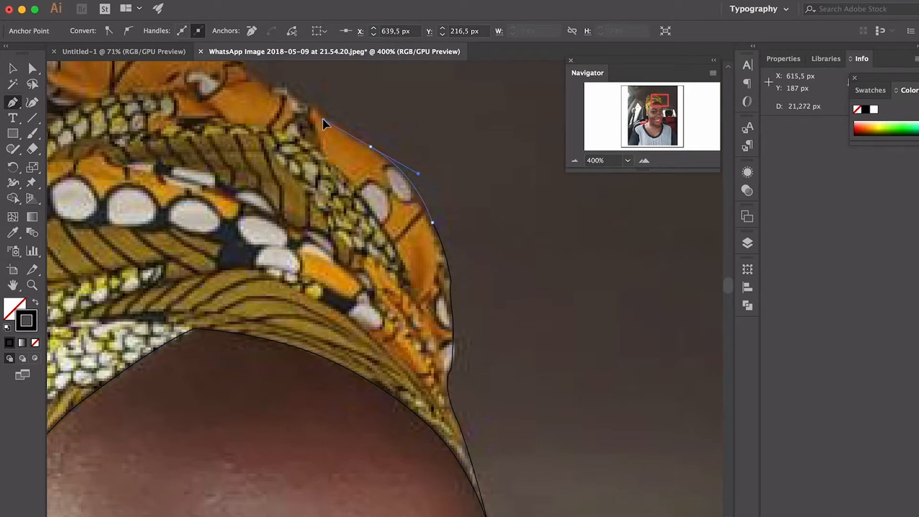
left_click_drag(323, 119, 323, 120)
left_click(371, 147)
Trace the outline over the orange fold and up the side of the top knot to its upper corner
left_click_drag(373, 150, 507, 299)
left_click_drag(453, 259, 430, 244)
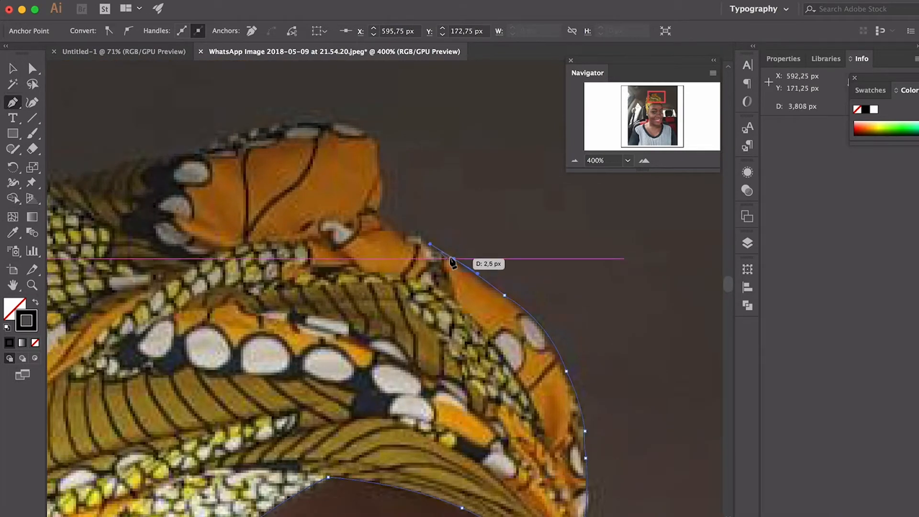
left_click(453, 259)
left_click(422, 234)
left_click_drag(382, 215, 360, 130)
key("space")
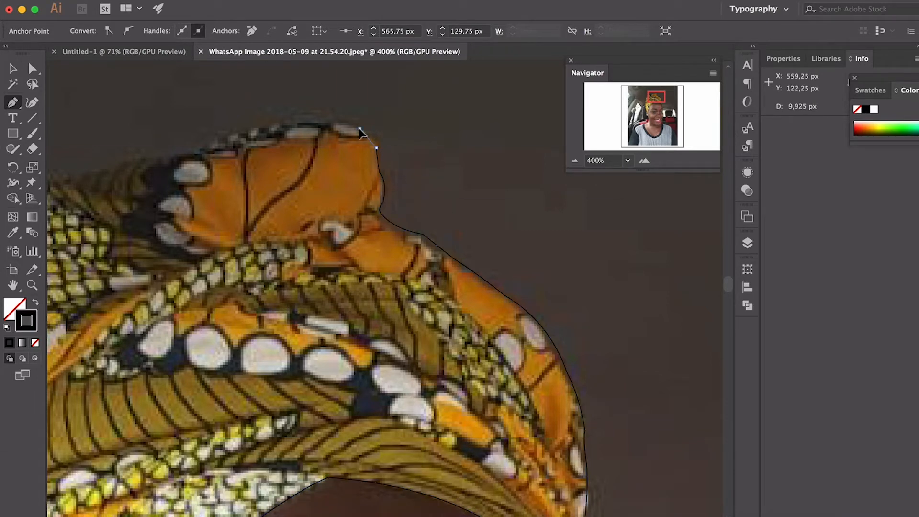
left_click(360, 128)
Trace across the top of the knot and over to the start of the yellow scale-patterned cloth
key("space")
left_click_drag(356, 181, 534, 278)
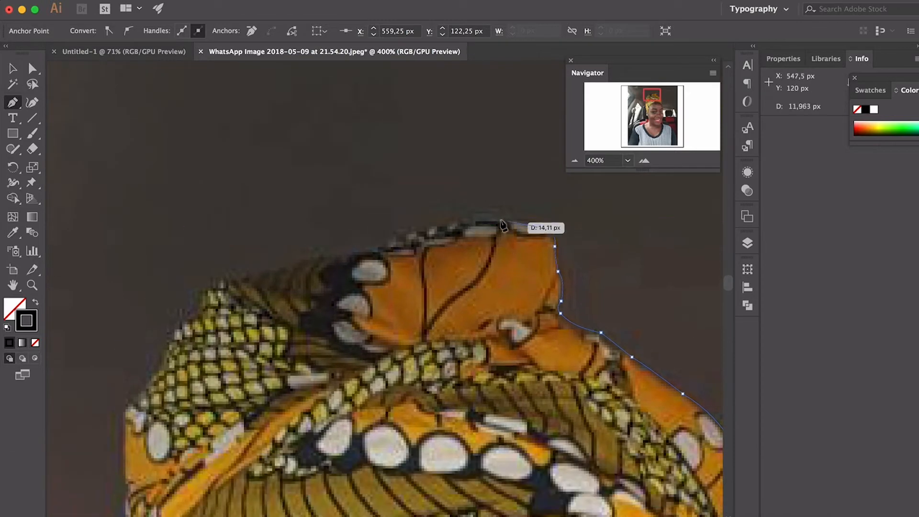
left_click_drag(506, 219, 481, 229)
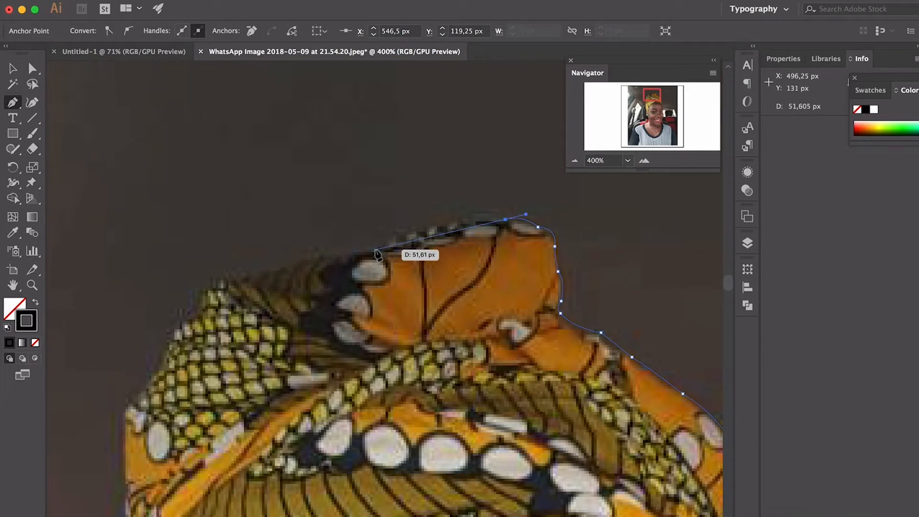
left_click_drag(375, 250, 262, 278)
left_click_drag(246, 271, 236, 272)
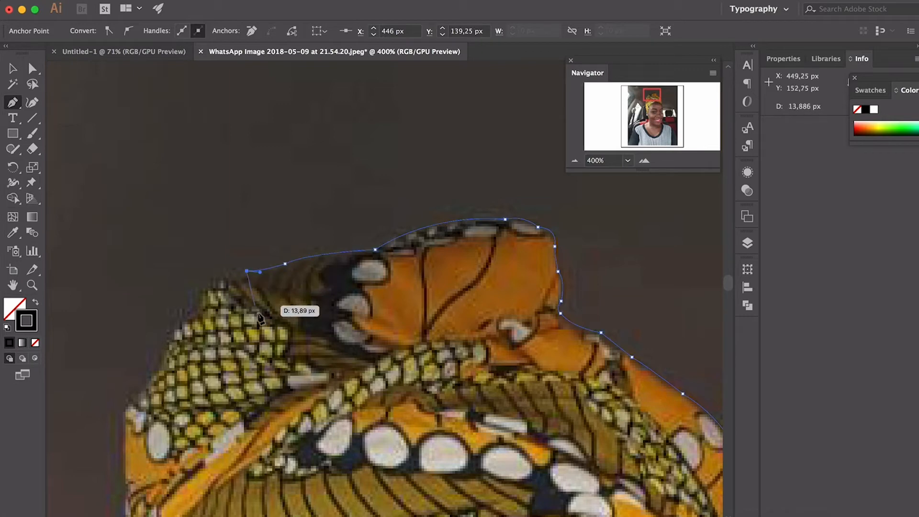
left_click_drag(195, 300, 211, 335)
Trace the outer edge down past the yellow scale pattern and along the orange corner below it
scroll(263, 287, "down", 10)
scroll(264, 287, "left", 6)
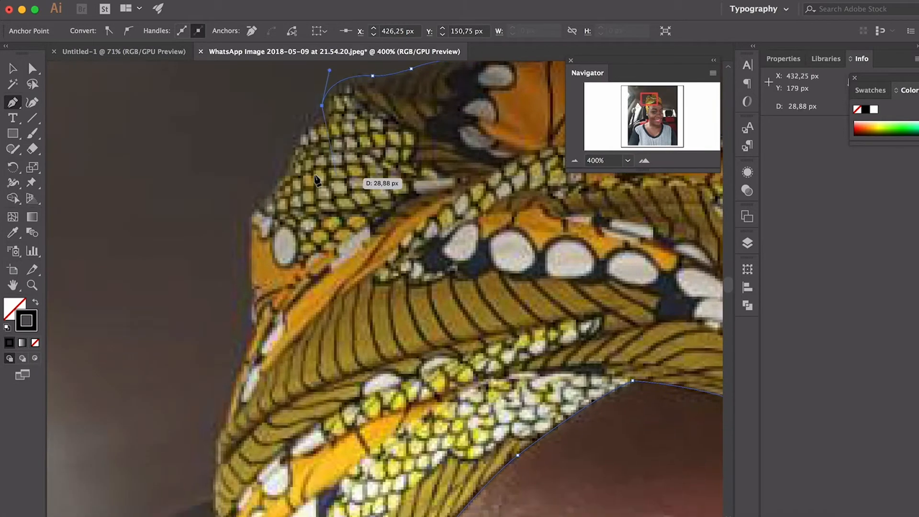
left_click_drag(294, 140, 275, 181)
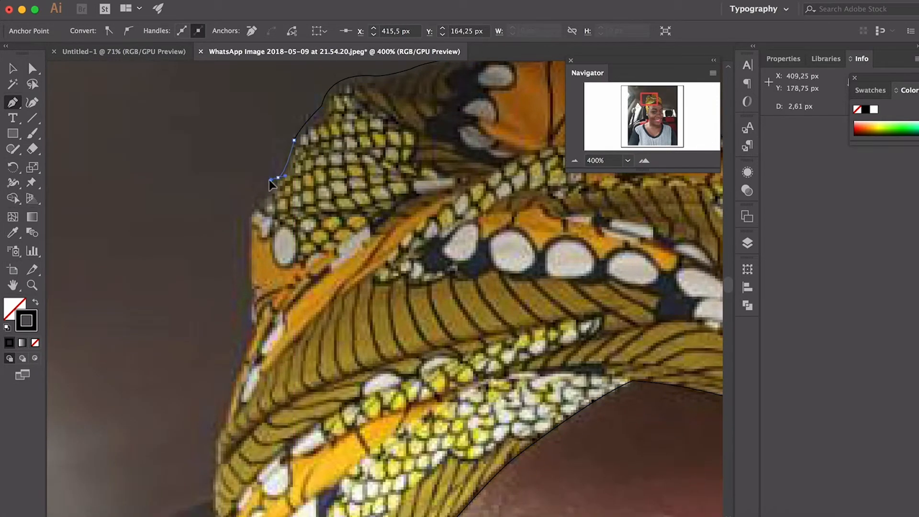
left_click(259, 203)
left_click_drag(249, 249, 243, 304)
left_click(249, 287)
left_click(249, 326)
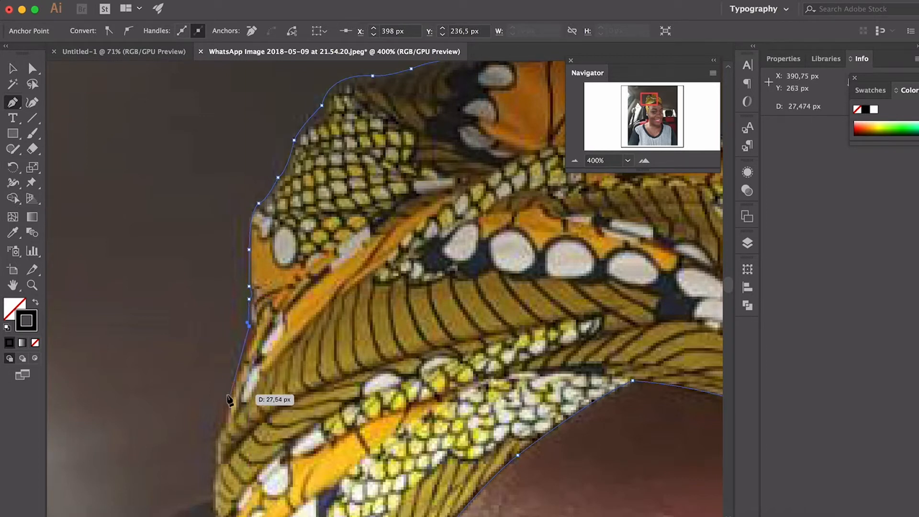
Continue the path down the headwrap's outer edge to where it passes the car seat's headrest
left_click_drag(215, 436, 214, 472)
scroll(213, 472, "down", 10)
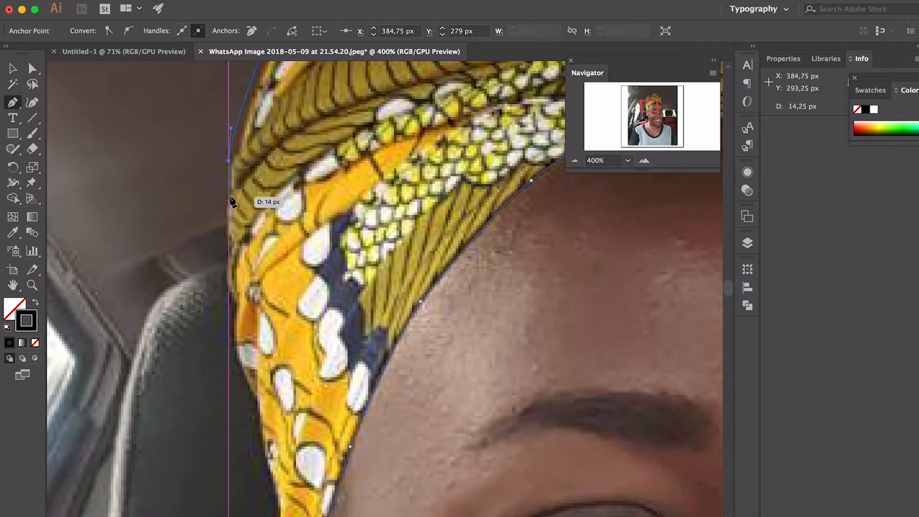
left_click_drag(229, 209, 254, 320)
left_click(230, 245)
left_click(236, 303)
Trace the tapering side of the headwrap against the dark headrest down towards the earring
scroll(255, 327, "down", 6)
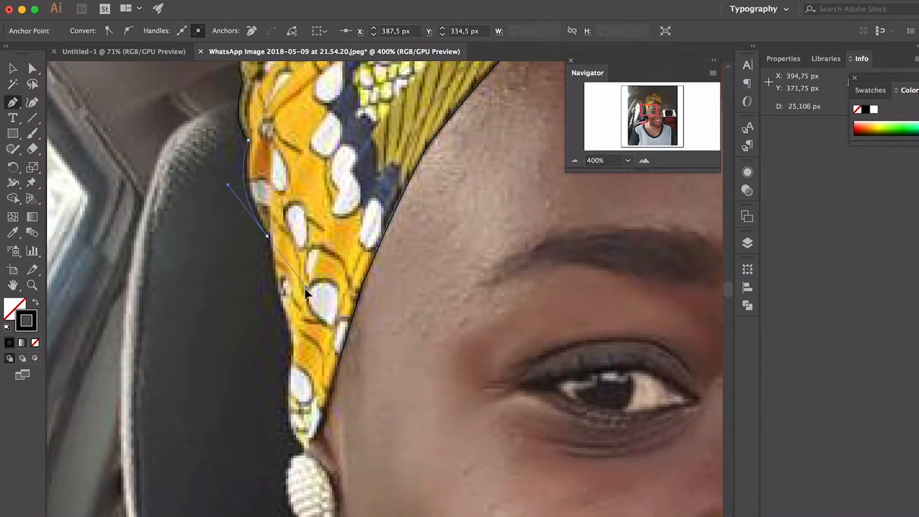
left_click_drag(267, 236, 301, 303)
left_click(267, 236)
left_click_drag(273, 269, 278, 274)
left_click(273, 268)
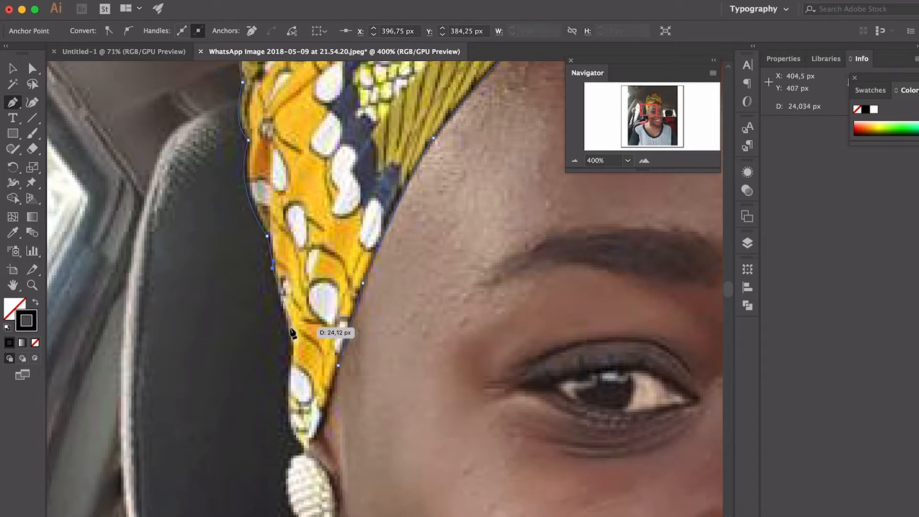
left_click_drag(289, 330, 286, 377)
left_click(288, 330)
left_click(288, 368)
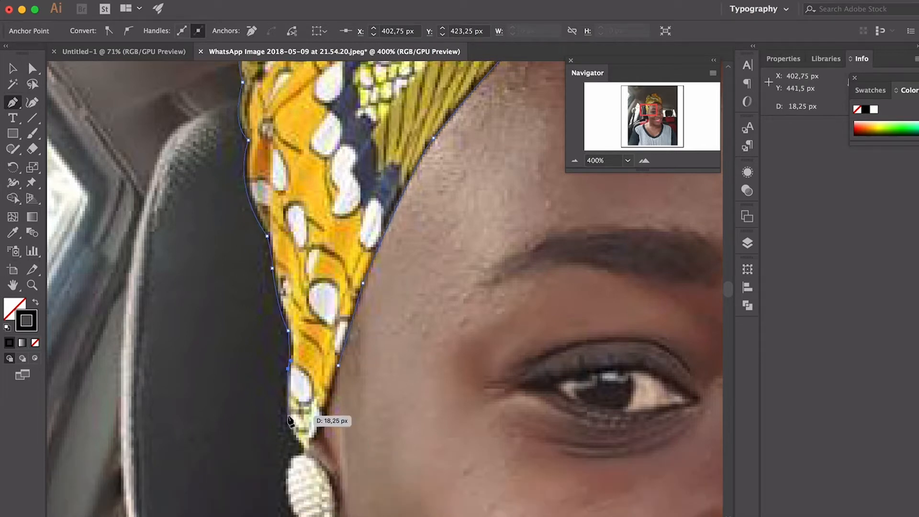
Trace around the headwrap's narrow tip above the earring and close the path at its starting anchor
left_click_drag(287, 415, 290, 420)
left_click_drag(303, 450, 316, 468)
left_click(303, 451)
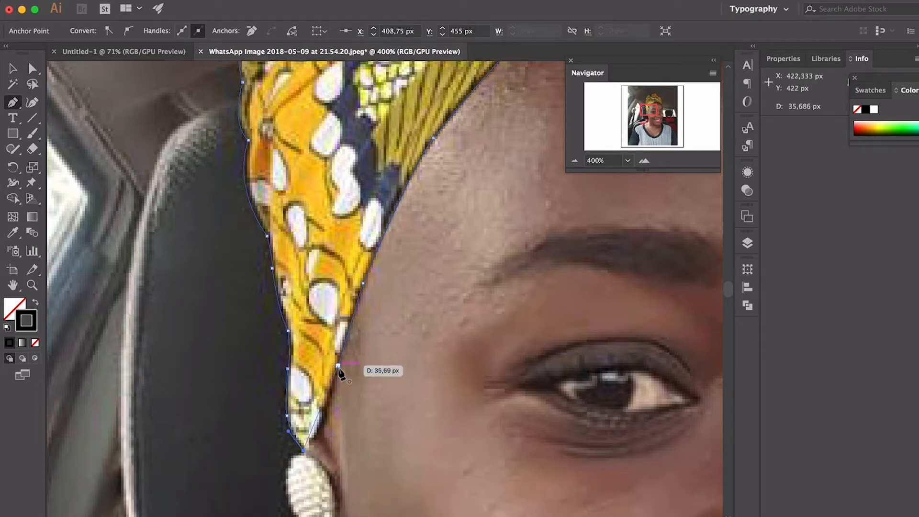
left_click_drag(324, 415, 330, 384)
left_click(324, 415)
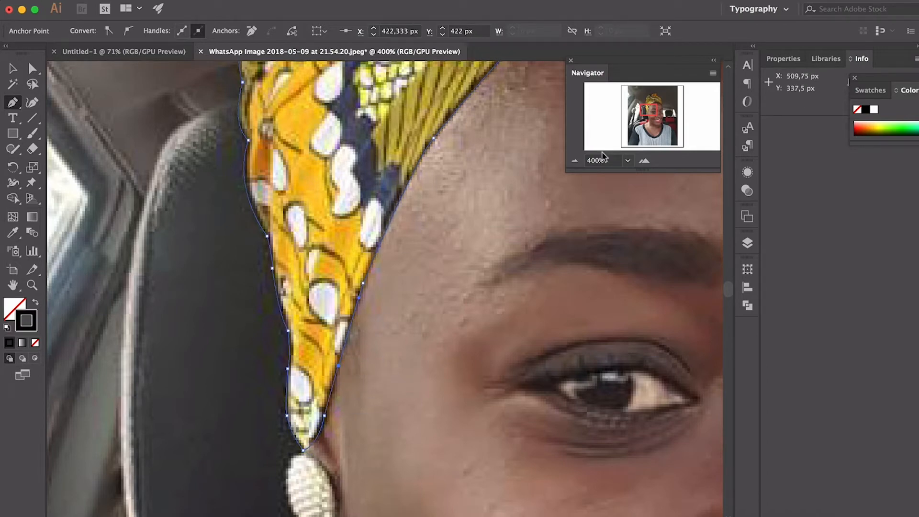
Inspect the whole headwrap outline in Outline view, deselect it, and return to the preview of the photo
left_click(574, 160)
left_click(575, 160)
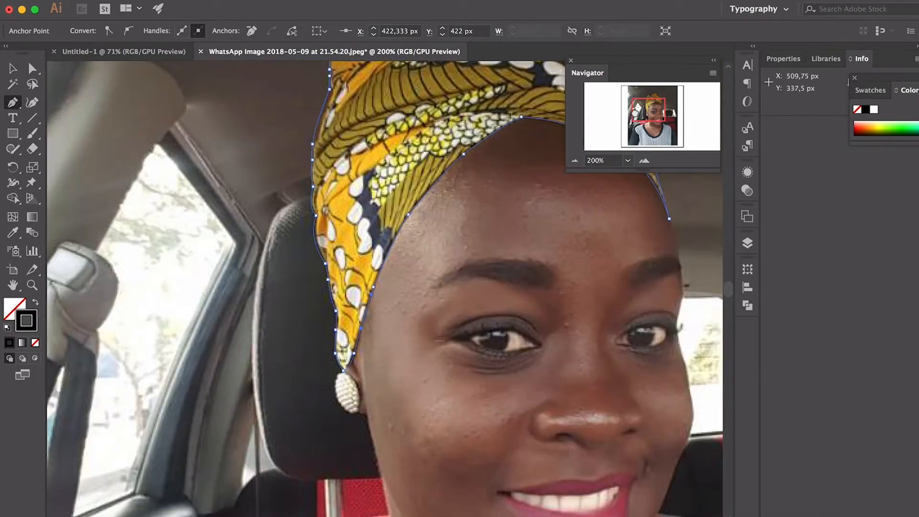
mouse_move(648, 110)
left_mouse_down()
mouse_move(666, 96)
mouse_move(658, 113)
mouse_move(659, 104)
left_mouse_up()
key("super+y")
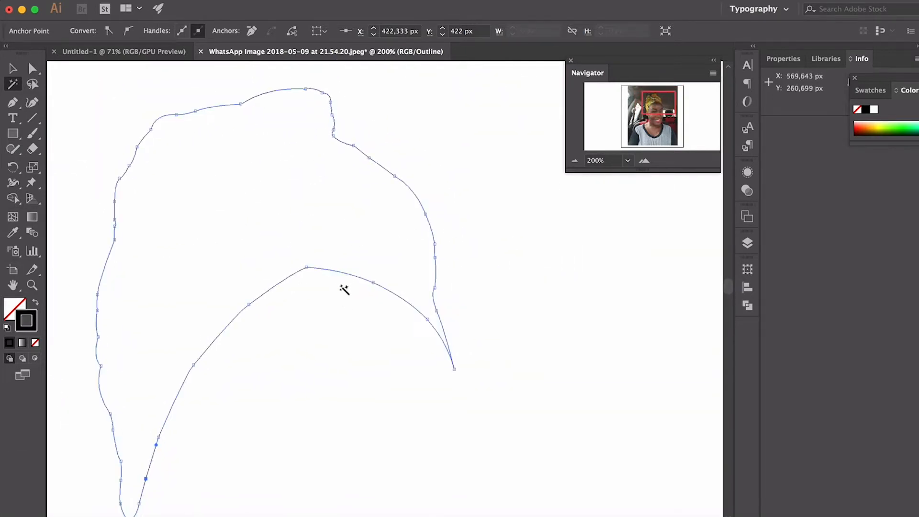
key("v")
left_click(492, 189)
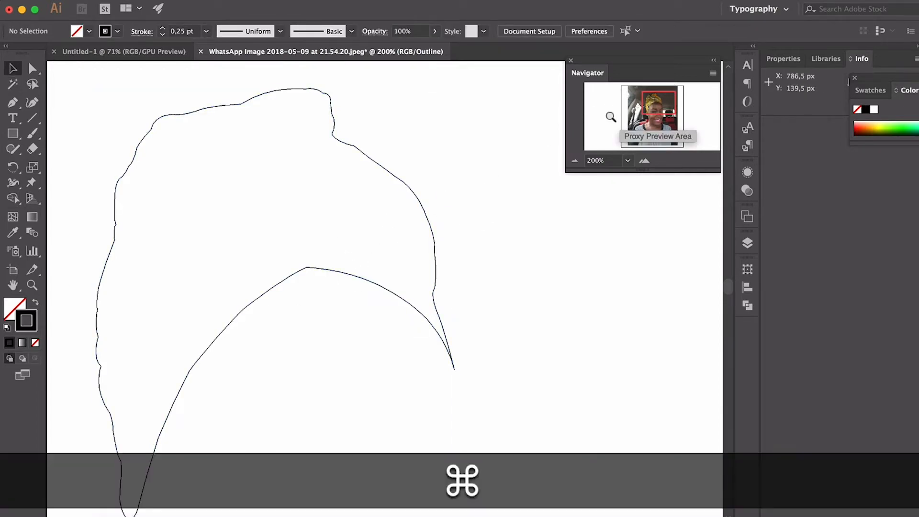
key("super+y")
mouse_move(658, 104)
left_mouse_down()
mouse_move(660, 125)
mouse_move(657, 113)
left_mouse_up()
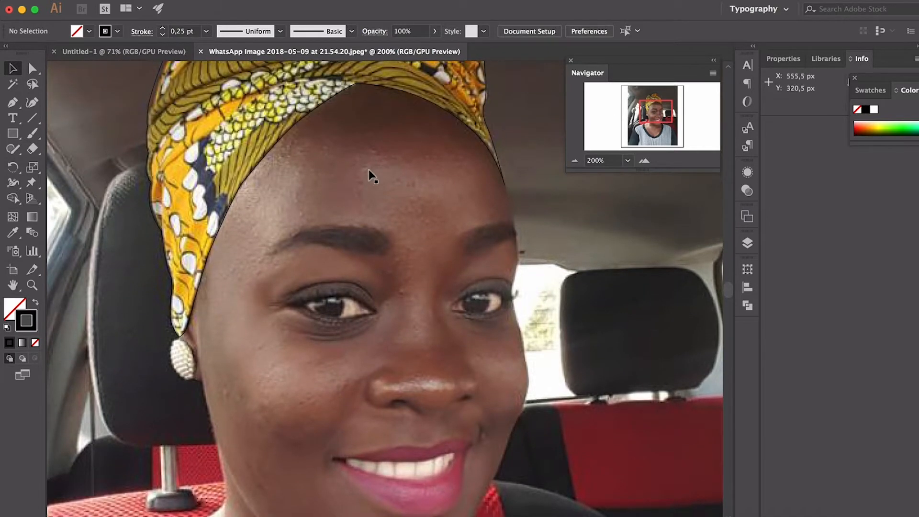
Start a new Pen path just below the earring and trace the face edge down the cheek and onto the jaw
key("p")
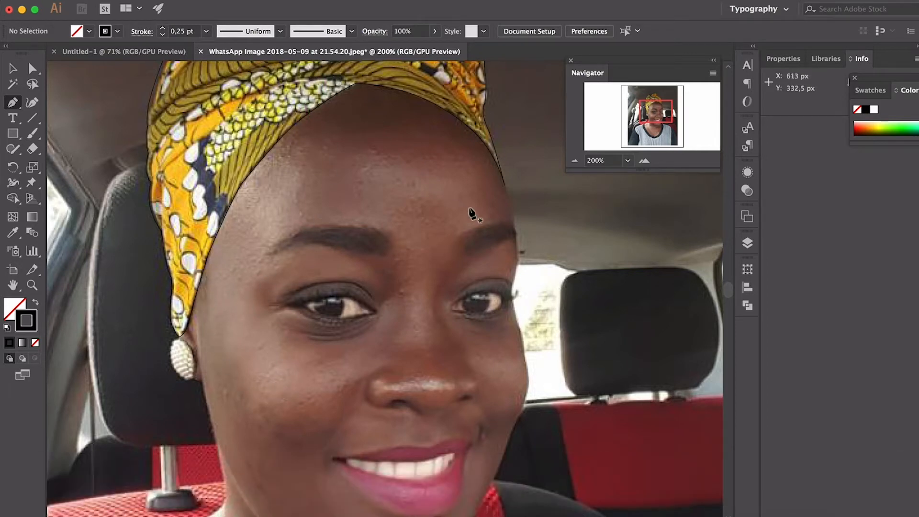
mouse_move(643, 111)
left_mouse_down()
mouse_move(636, 106)
mouse_move(653, 117)
mouse_move(643, 121)
left_mouse_up()
left_click(645, 161)
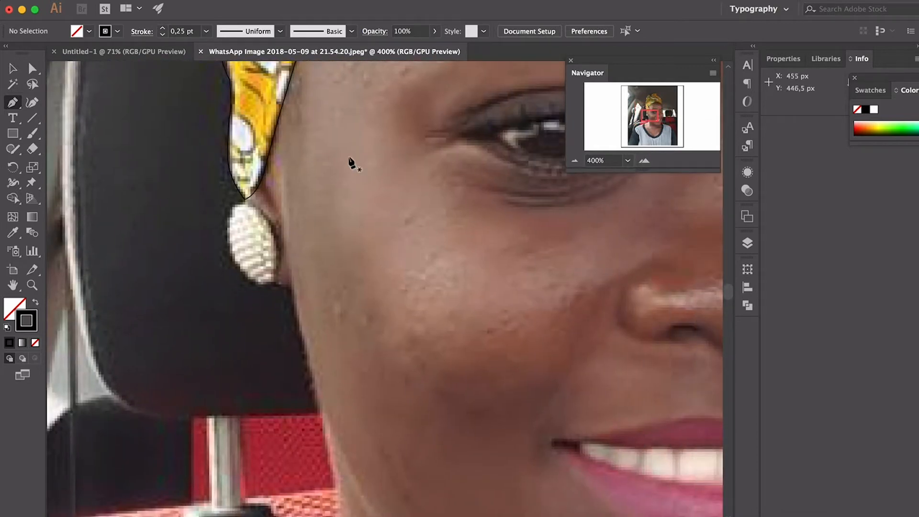
left_click(292, 290)
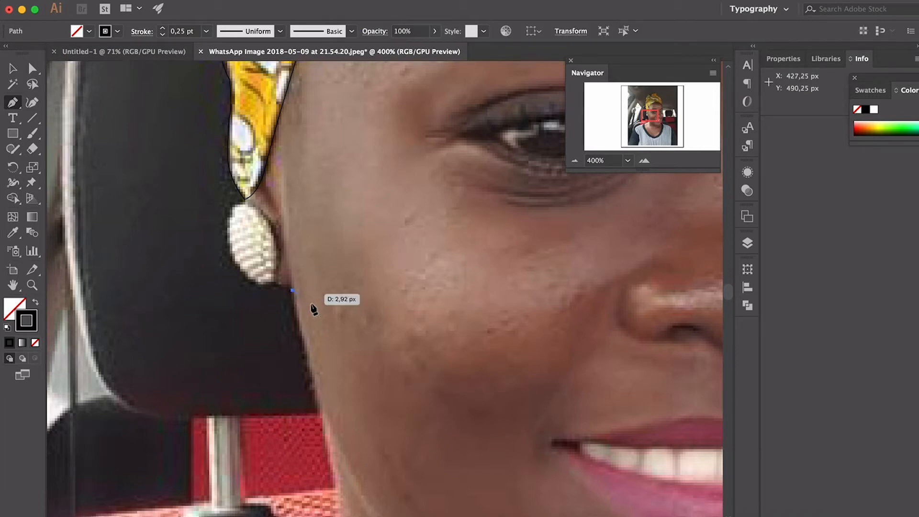
left_click(309, 374)
left_click(319, 406)
scroll(329, 437, "down", 6)
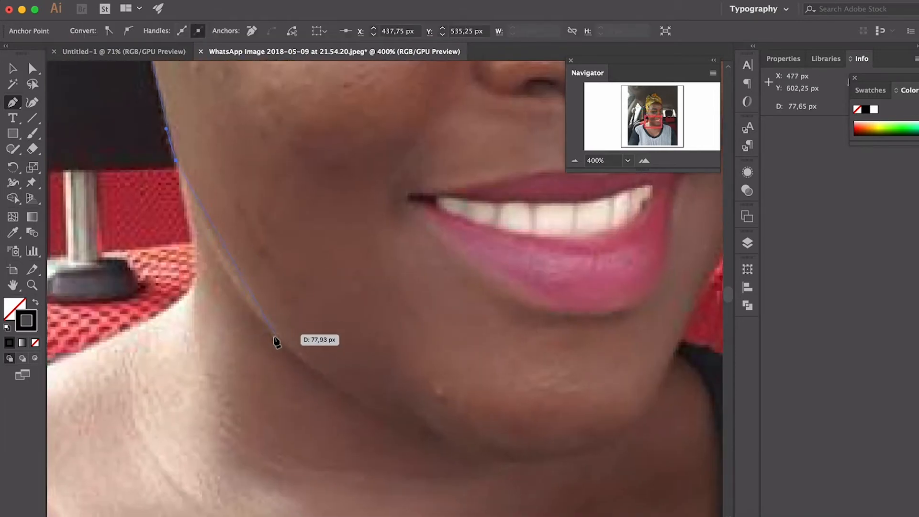
left_click_drag(278, 339, 349, 434)
left_click(278, 340)
scroll(278, 339, "down", 3)
left_click_drag(292, 301, 388, 342)
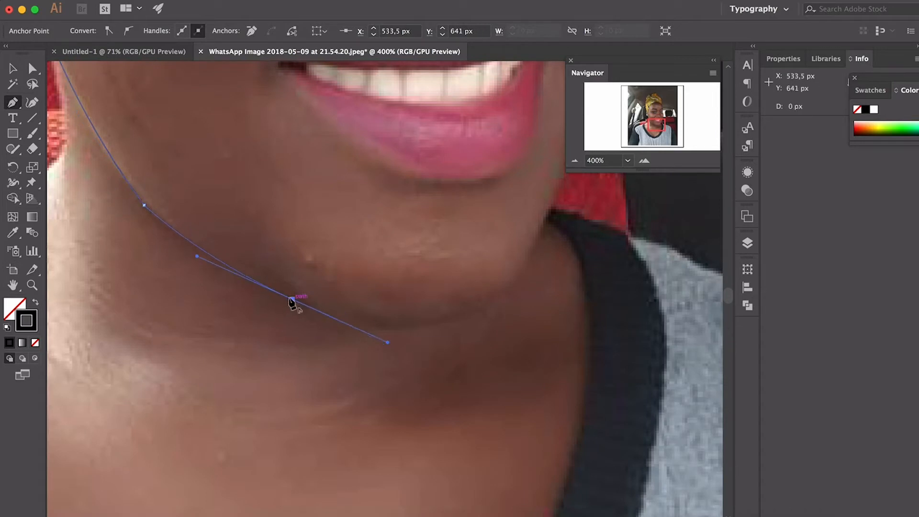
left_click_drag(339, 321, 355, 333)
key("super+z")
key("super+minus")
key("super+minus")
key("super+minus")
key("super+z")
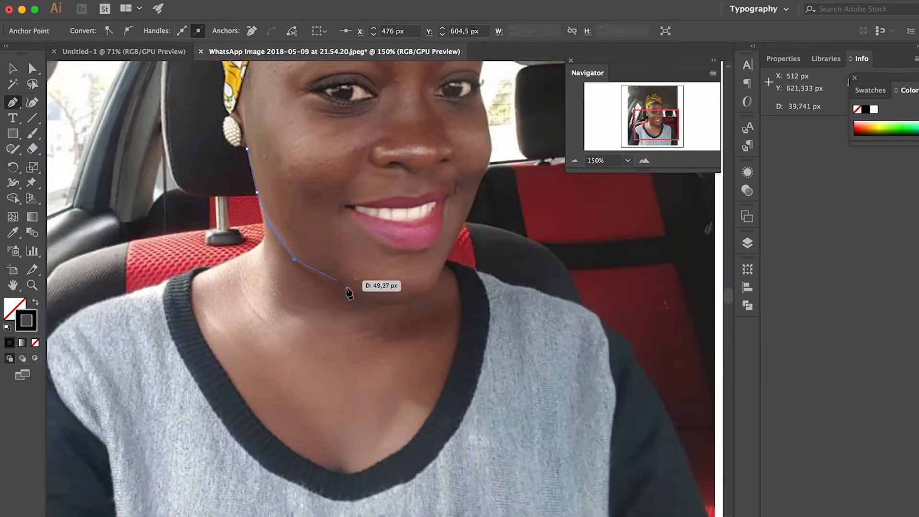
Continue the face path along the lower jaw, under the chin, and up onto the jaw's opposite side
left_click(643, 161)
left_click(643, 161)
left_click(318, 302)
left_click_drag(319, 302, 423, 318)
left_click(333, 304)
left_click(388, 319)
left_click_drag(483, 279, 515, 240)
left_click(483, 280)
Trace the far side of the face upward from the jaw along the cheek beside the red seat
left_click_drag(490, 228, 365, 323)
left_click(386, 314)
left_click_drag(419, 243, 447, 203)
left_click(419, 243)
left_click_drag(449, 170, 404, 282)
left_click(448, 170)
left_click(405, 196)
Trace the face edge past the outer eye and brow up the temple towards the headwrap
left_click_drag(405, 195, 393, 312)
left_click(394, 151)
left_click_drag(386, 255, 390, 235)
left_click_drag(393, 186, 434, 274)
left_click(393, 187)
left_click(390, 158)
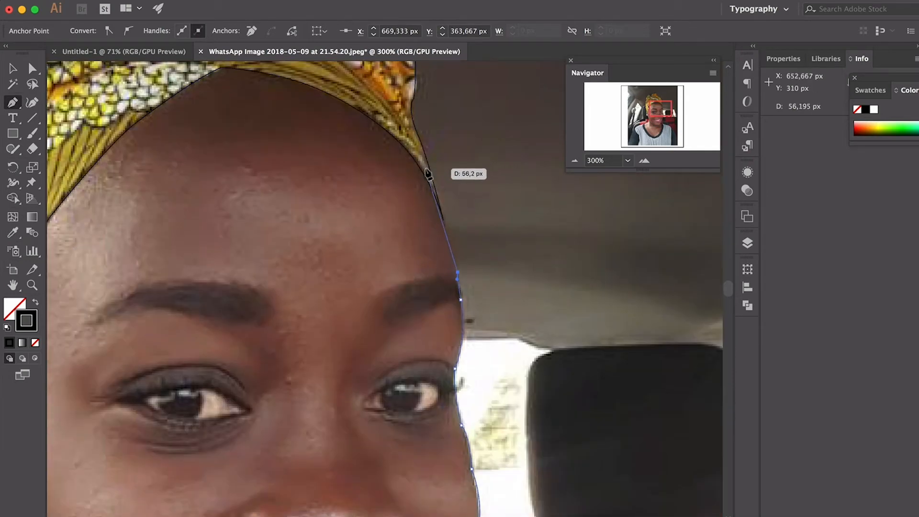
Carry the face path into the headwrap area and across above the forehead, overlapping the wrap
left_click_drag(425, 171, 415, 163)
left_click_drag(391, 152, 413, 262)
left_click(424, 180)
left_click_drag(249, 116, 387, 105)
left_click(199, 196)
Run the path down through the headwrap to its tip, around the earring, and close it at the starting anchor
left_click_drag(140, 451, 262, 314)
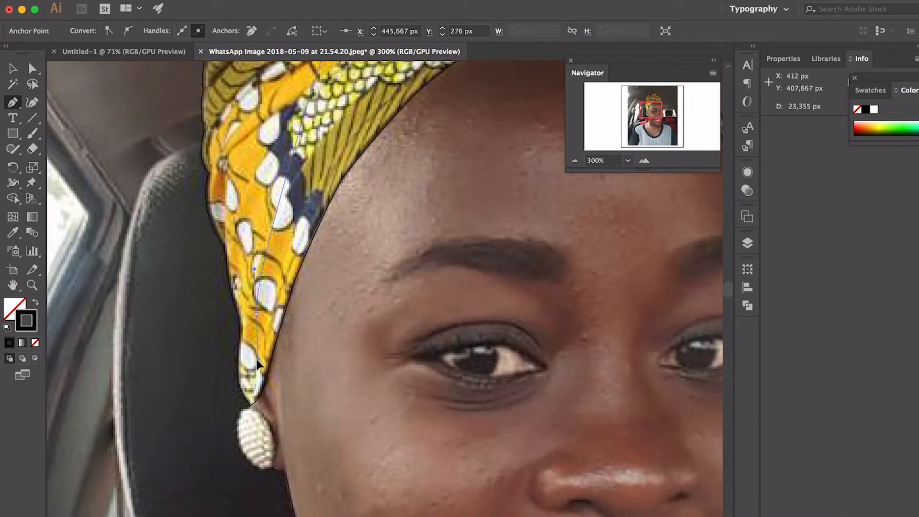
left_click(256, 313)
left_click(250, 405)
left_click_drag(286, 473, 364, 494)
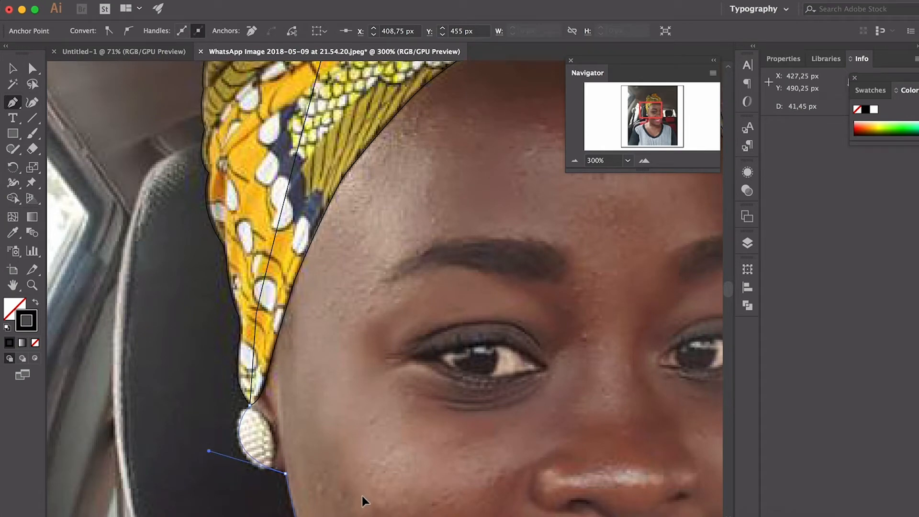
left_click_drag(366, 502, 364, 500)
Examine the headwrap and face outlines together in Outline view, then return to the photo preview
left_click(574, 161)
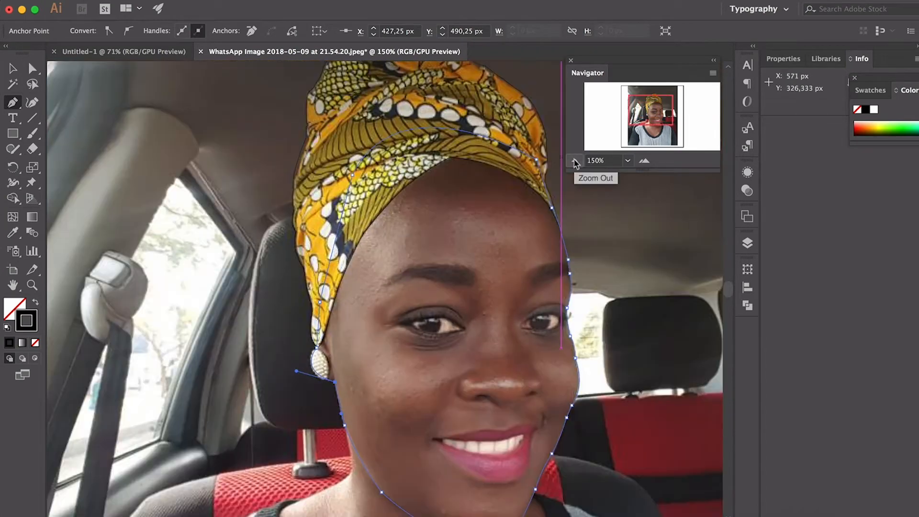
left_click(575, 161)
key("v")
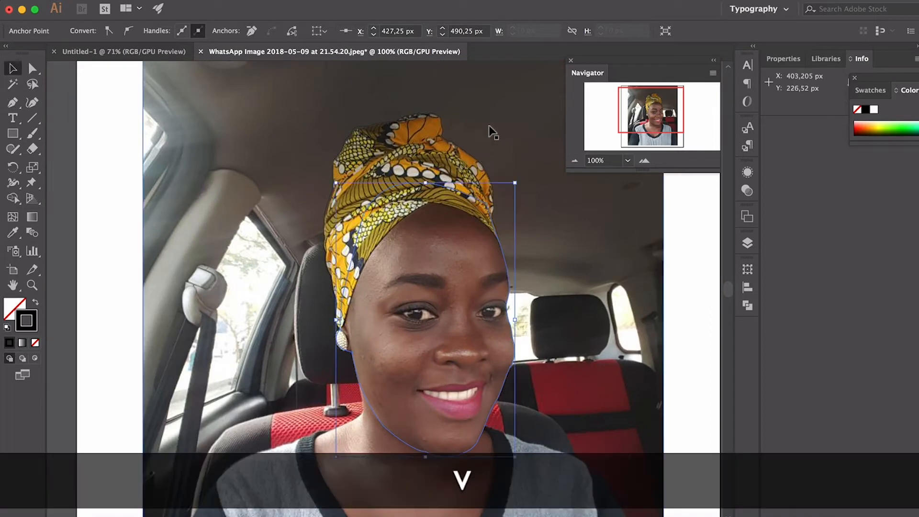
left_click(484, 141)
key("super+y")
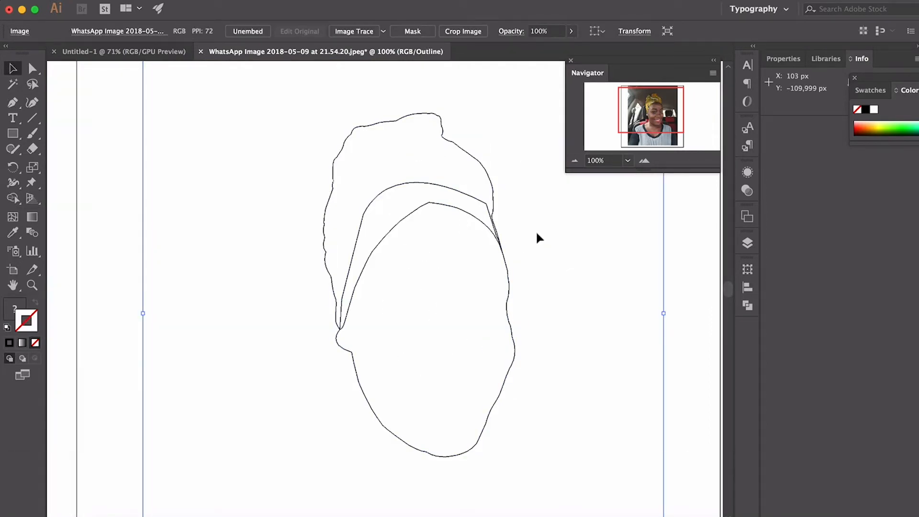
key("super+y")
Start a new Pen path where the neck meets the red seat and trace the shoulder across the collar onto the grey sweater
left_click(645, 161)
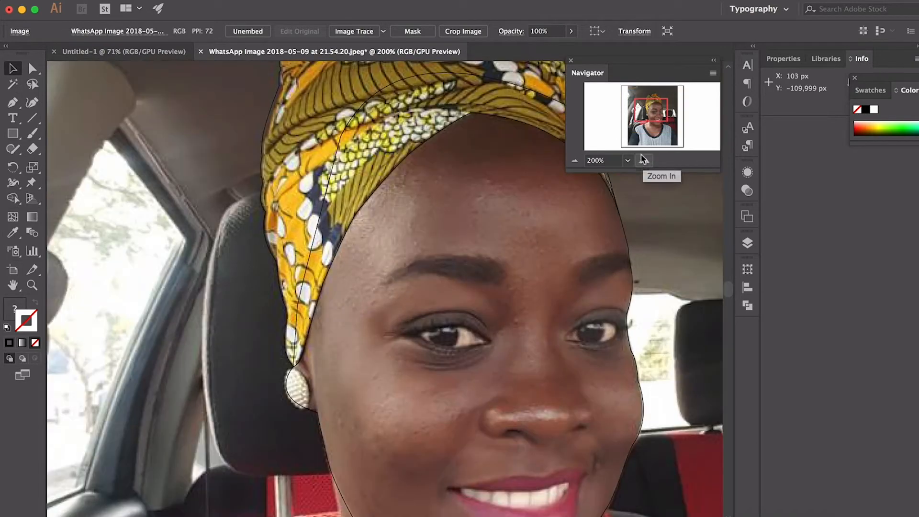
left_click_drag(650, 113, 645, 132)
key("p")
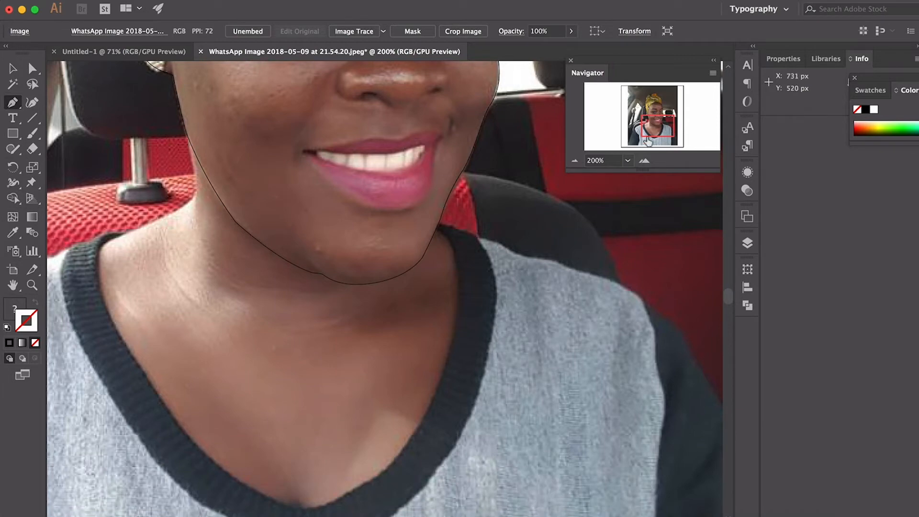
mouse_move(647, 141)
left_mouse_down()
mouse_move(656, 146)
mouse_move(640, 146)
left_mouse_up()
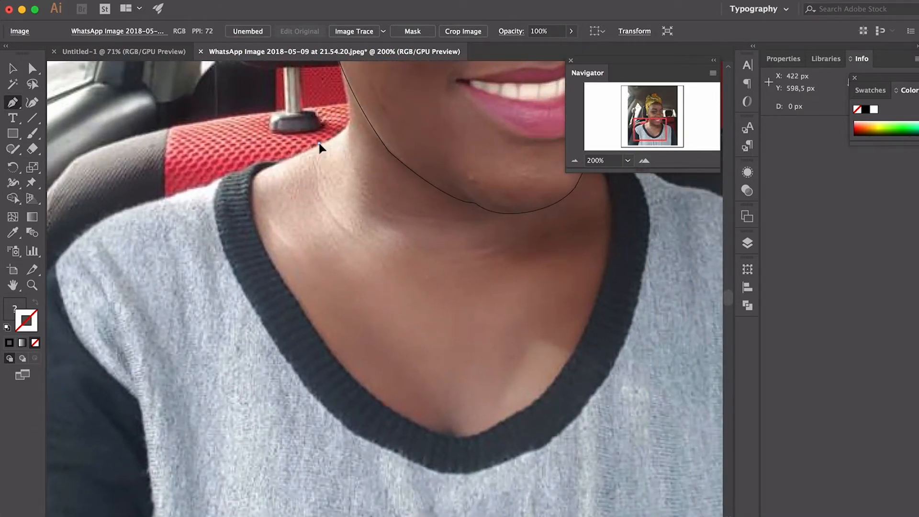
left_click_drag(319, 145, 255, 172)
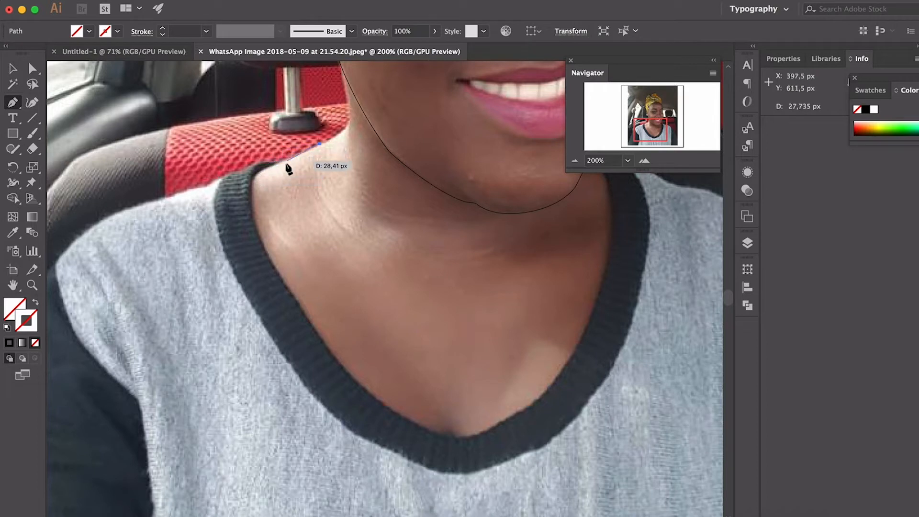
left_click(250, 176)
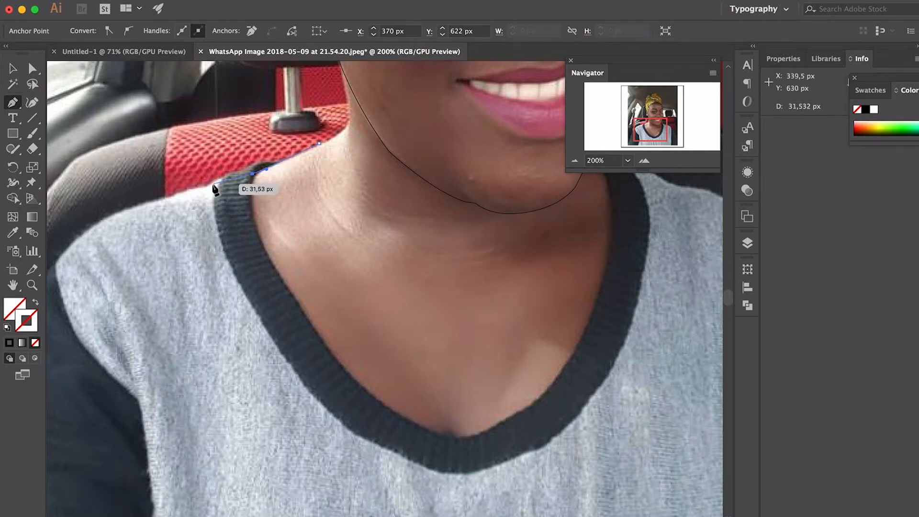
left_click(212, 316)
key("super+z")
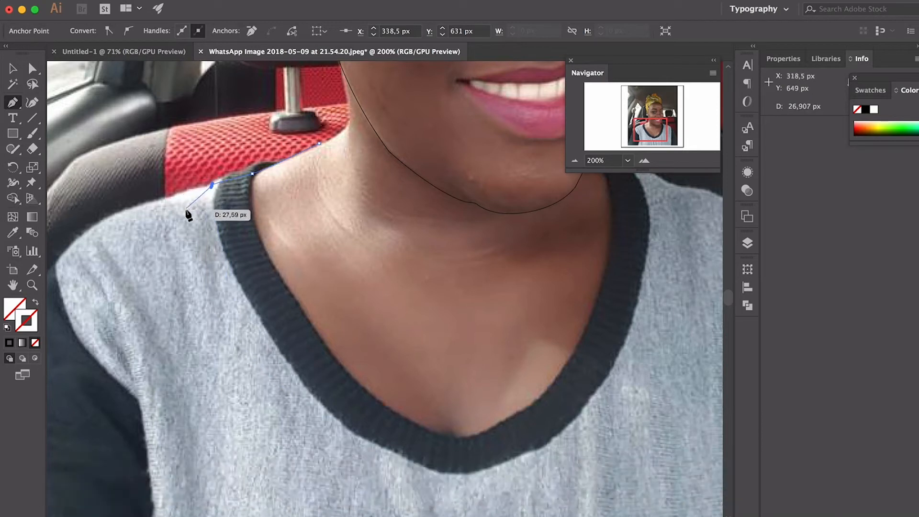
left_click(185, 209)
Continue the neck path down just outside the dark collar to the bottom of the V-neck
left_click(252, 338)
left_click(299, 413)
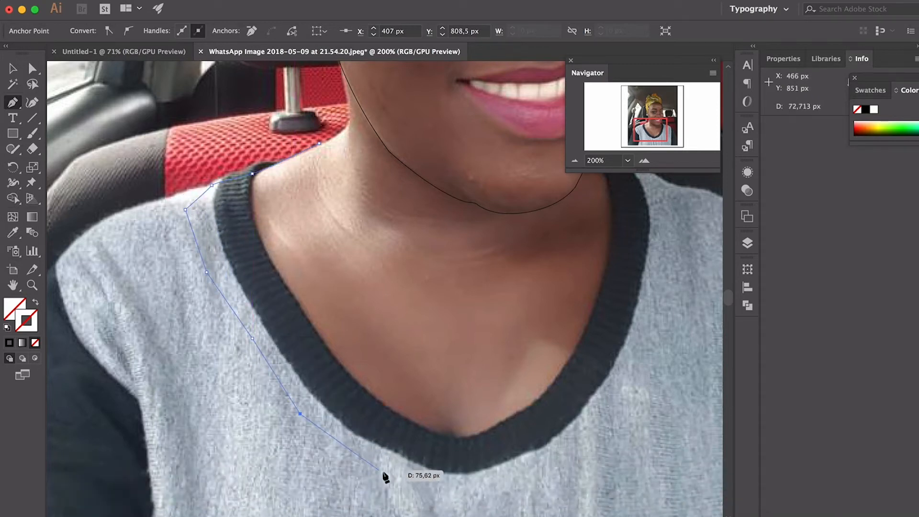
left_click(400, 475)
left_click(485, 486)
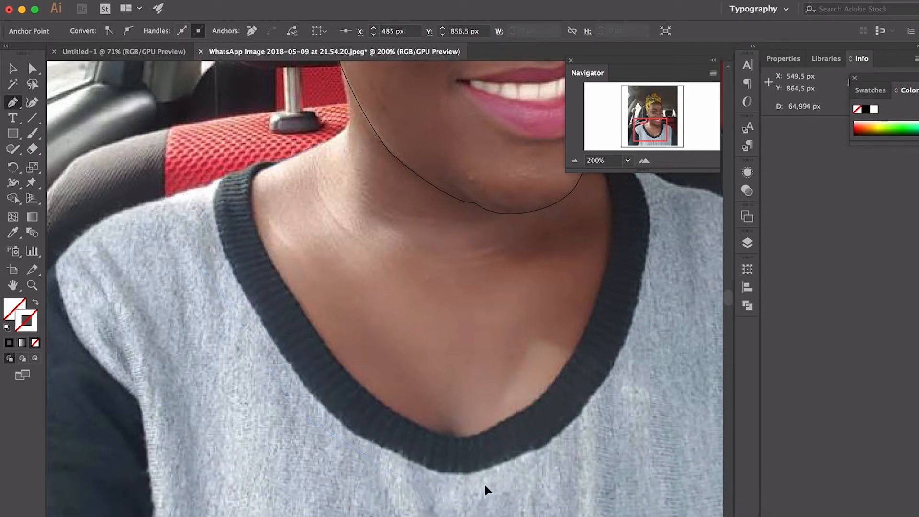
Trace up outside the other side of the V-neck collar to where it meets the top of the shoulder
left_click(542, 463)
left_click(607, 412)
left_click(641, 343)
left_click(653, 300)
left_click(659, 242)
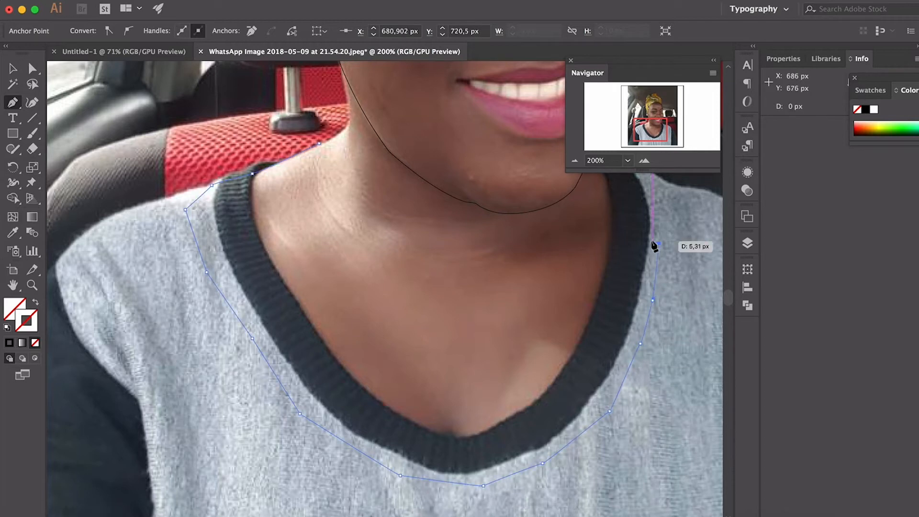
key("space")
left_click_drag(653, 242, 416, 327)
left_click(454, 257)
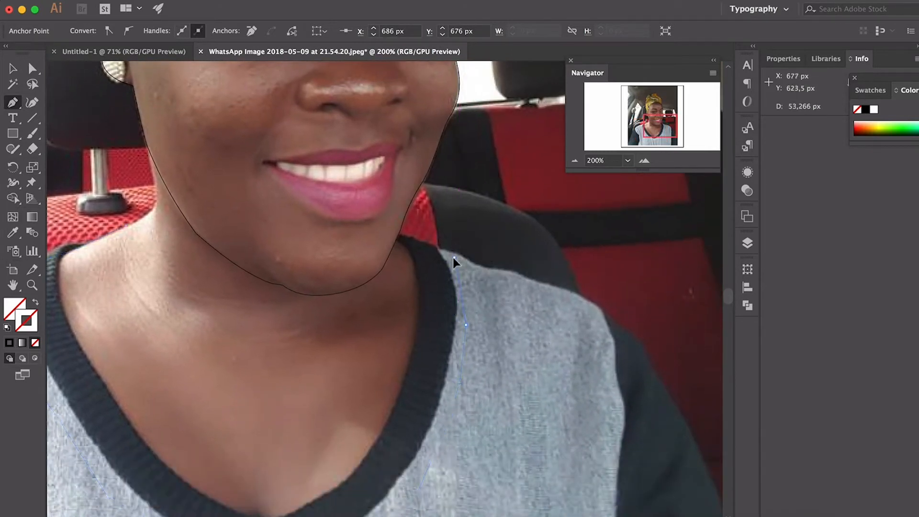
Run the neck path across the collar to the jaw, inside the chin and jawline, and up to the face edge below the headrest
left_click(397, 239)
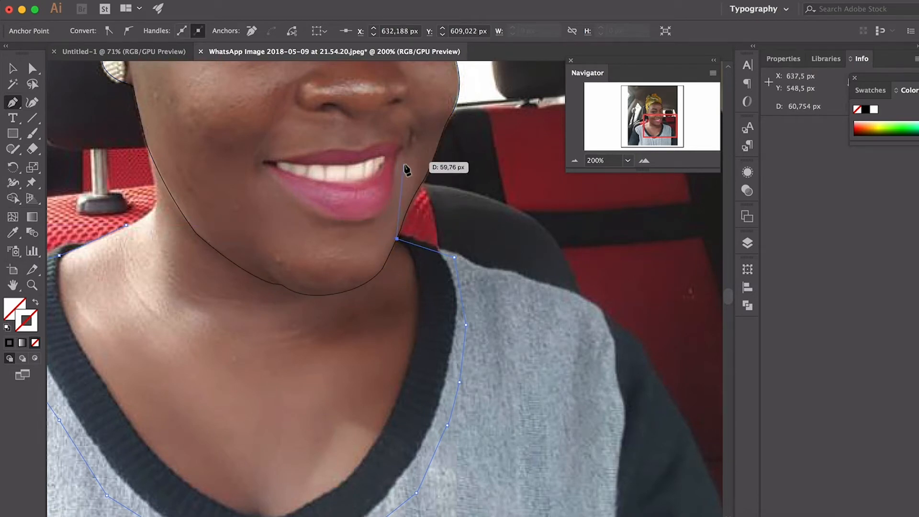
left_click(352, 271)
left_click(276, 269)
left_click(213, 221)
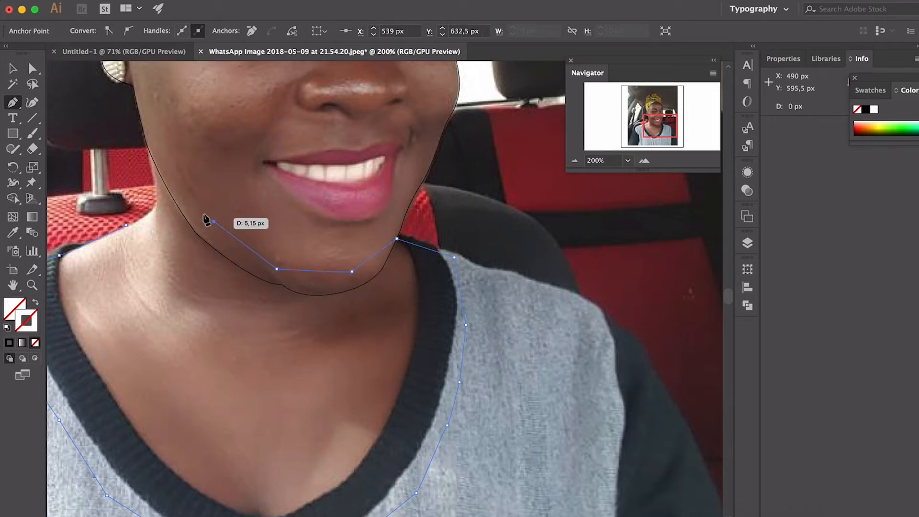
left_click(163, 156)
scroll(191, 206, "up", 3)
scroll(192, 205, "left", 5)
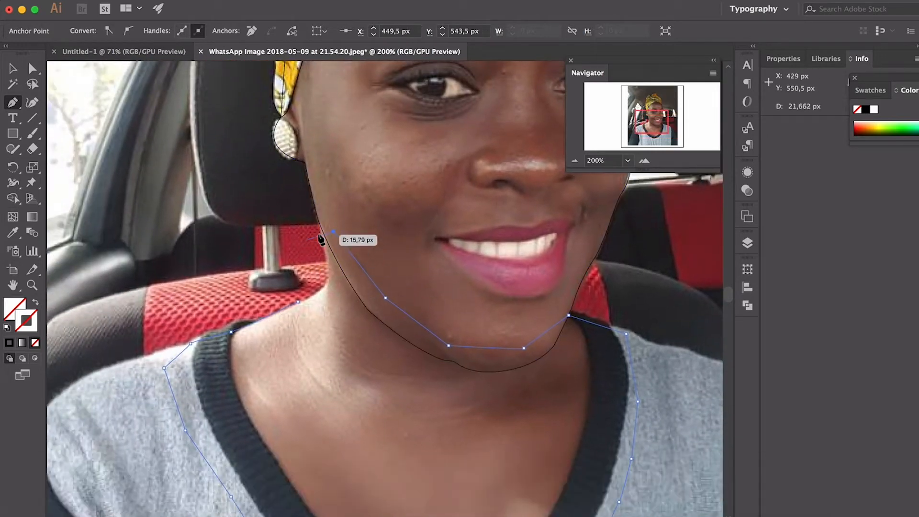
left_click(319, 222)
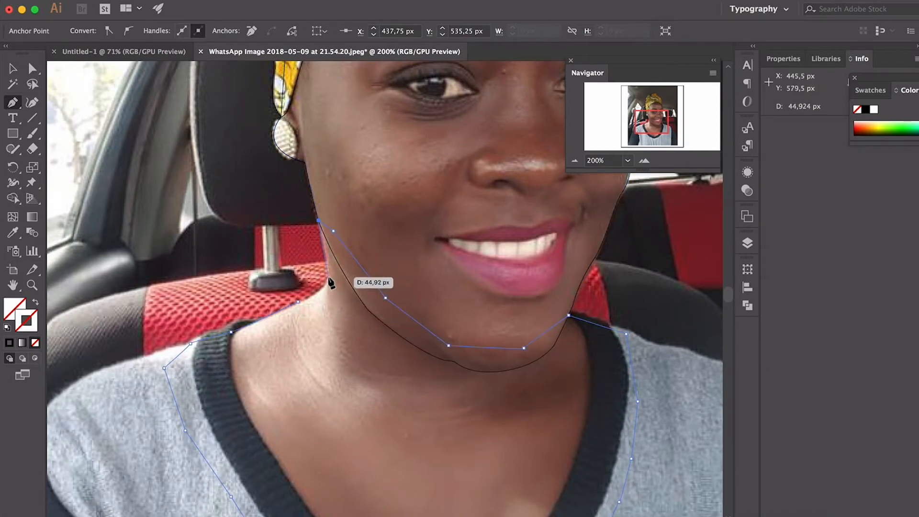
Trace the neck edge down beside the red seat with a curve and close the path at its starting anchor
left_click(646, 161)
left_click(645, 161)
left_click(646, 161)
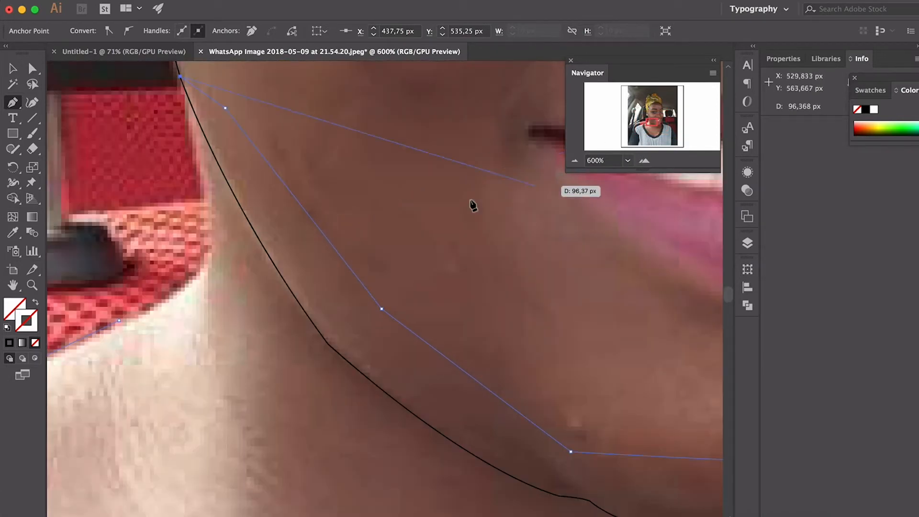
key("space")
left_click_drag(247, 252, 437, 324)
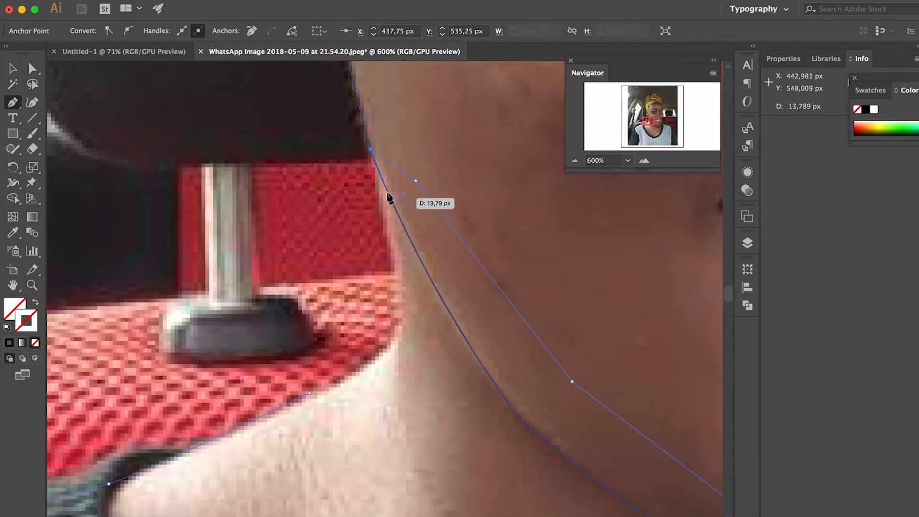
left_click(402, 325)
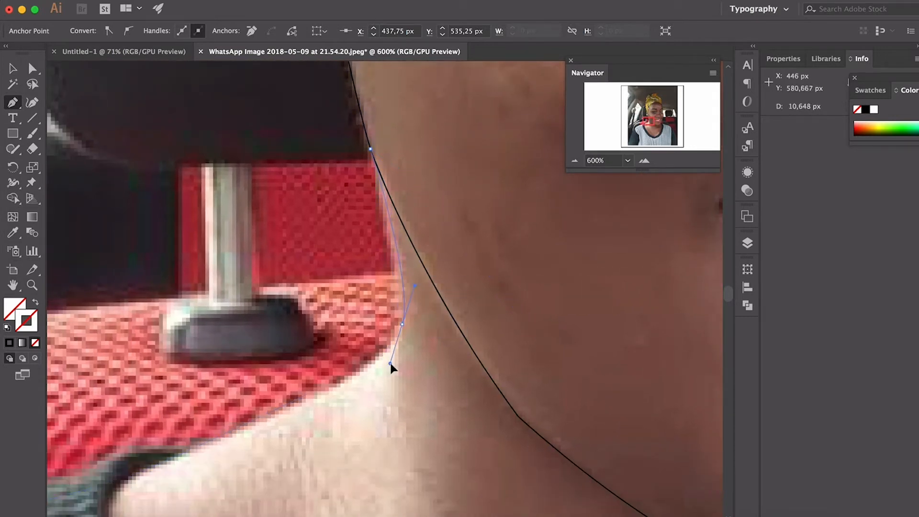
left_click_drag(390, 365, 260, 404)
Check the closed neck path against the other outlines in Outline view, return to preview, and deselect it
scroll(388, 279, "down", 5)
key("super+y")
key("super+y")
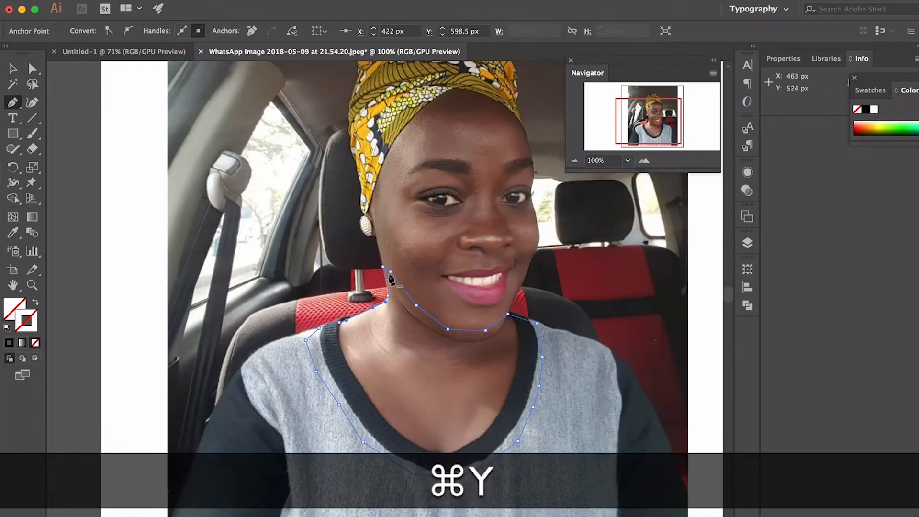
scroll(389, 279, "up", 3)
key("v")
left_click(306, 347)
Start the grey sweater path at the collar on the seat-belt side and trace the shoulder and armhole seam down to the photo's lower edge
key("p")
key("super+minus")
key("super+minus")
left_click_drag(345, 311, 260, 249)
left_click(195, 284)
left_click_drag(109, 331, 71, 376)
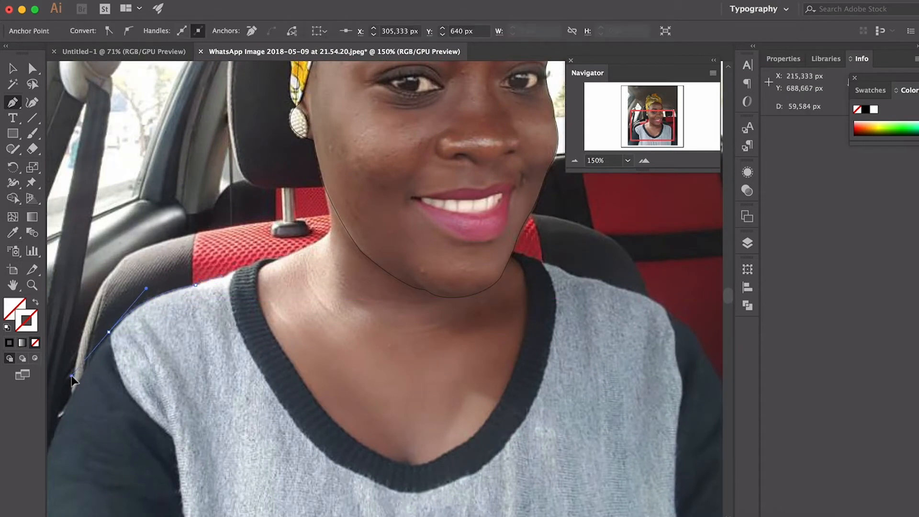
scroll(71, 376, "down", 5)
left_click_drag(185, 305, 196, 307)
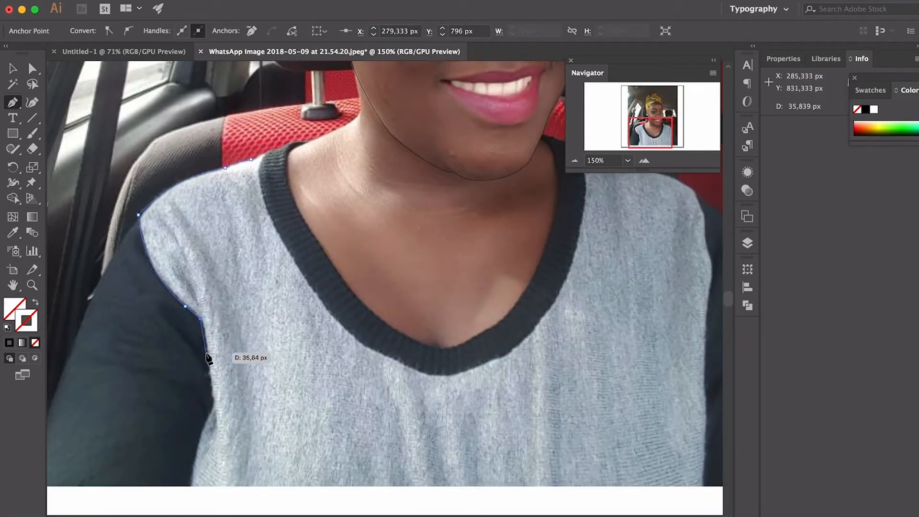
left_click(193, 487)
Extend the sweater path straight along the photo's lower edge and up the lower part of the opposite sleeve seam
scroll(194, 423, "down", 3)
scroll(531, 407, "right", 5)
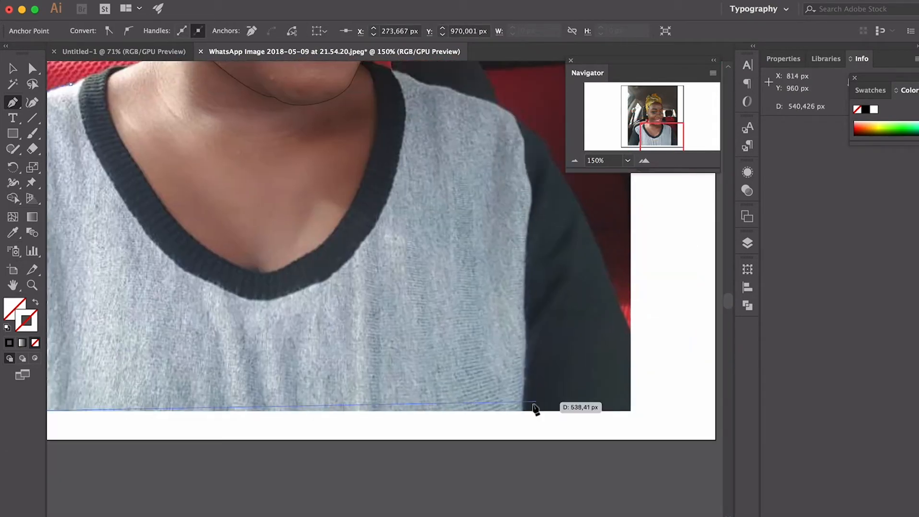
left_click(521, 411)
left_click(525, 387)
left_click(526, 361)
left_click(525, 342)
left_click(525, 321)
left_click(525, 274)
left_click(525, 244)
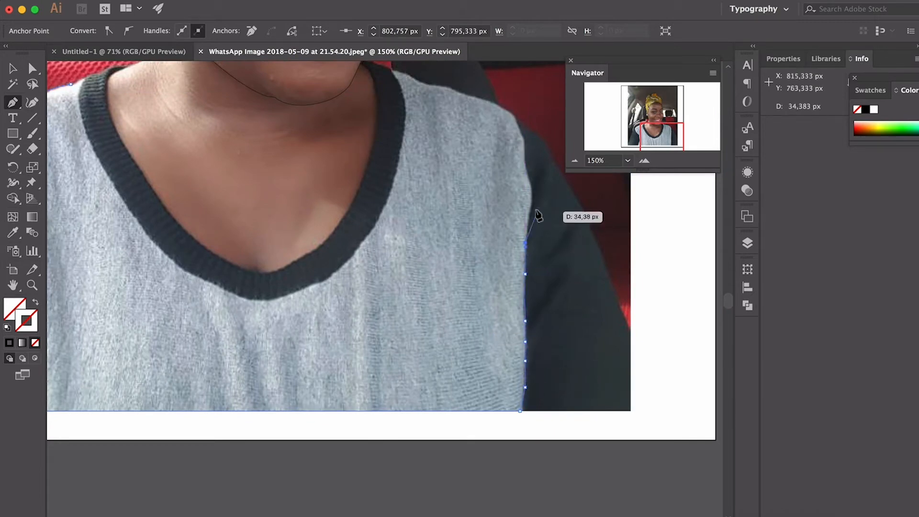
Trace the rest of that armhole seam and the top of the shoulder to where the grey fabric meets the collar
left_click(525, 142)
left_click(516, 117)
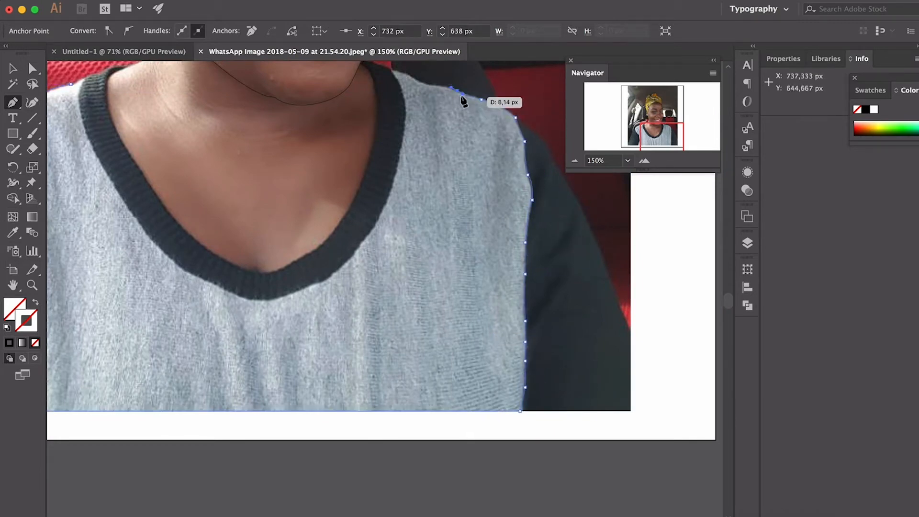
left_click(426, 84)
left_click(404, 77)
key("super+plus")
key("super+plus")
key("super+plus")
left_click_drag(484, 103, 425, 516)
key("super+z")
left_click_drag(391, 181, 375, 168)
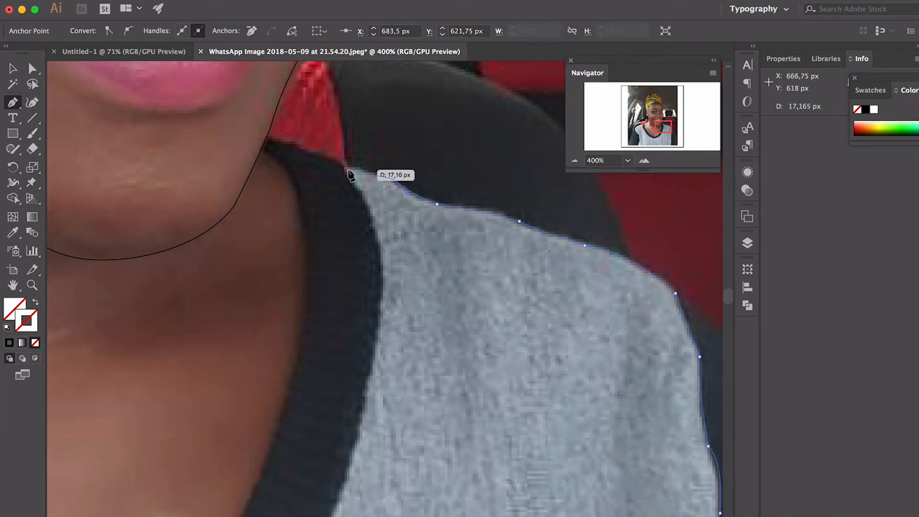
left_click(348, 169)
Run the sweater path down within the dark collar band toward the base of the V-neck
key("super+minus")
left_click(355, 214)
left_click(365, 285)
left_click(366, 342)
left_click(354, 404)
left_click(340, 449)
Continue the sweater path around the V-neck base, up the other side of the collar band, and close it at its starting anchor
key("super+minus")
key("super+minus")
key("super+minus")
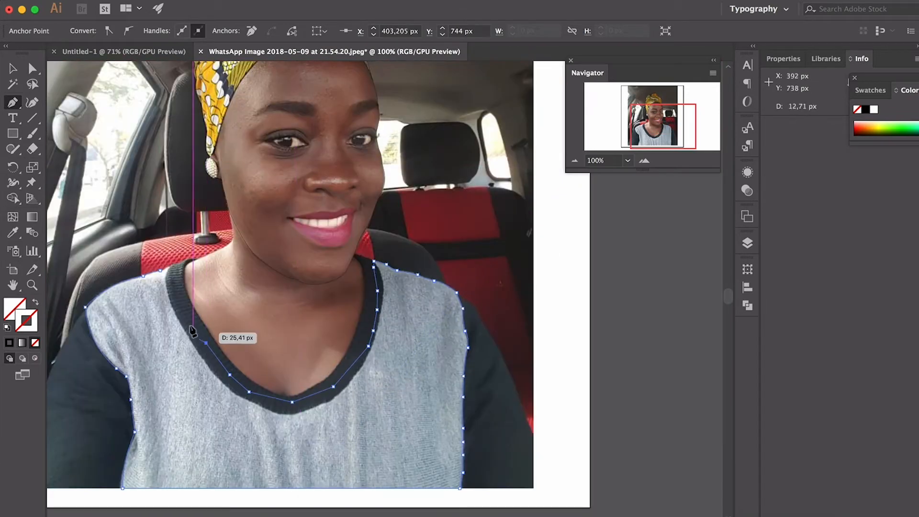
left_click(179, 305)
left_click(172, 284)
left_click(172, 267)
left_click_drag(13, 102, 54, 102)
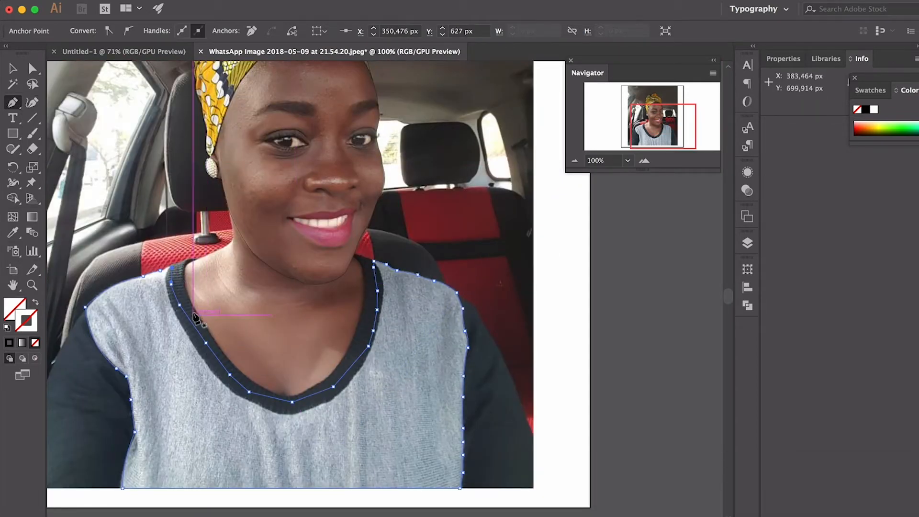
Start a separate collar path where the collar meets the red seat and curve it onto the collar's outer edge
key("super+plus")
key("super+plus")
key("super+plus")
scroll(383, 143, "down", 4)
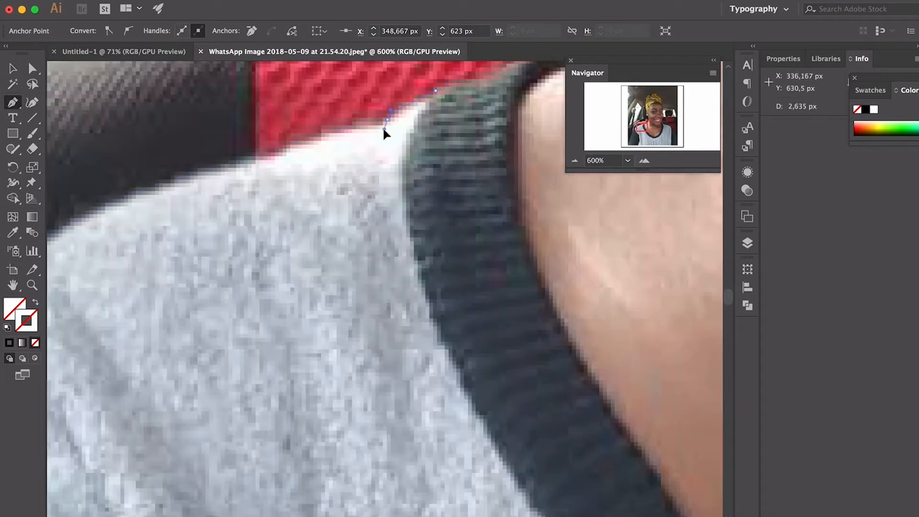
left_click(574, 161)
key("super+plus")
left_click(494, 172)
double_click(643, 160)
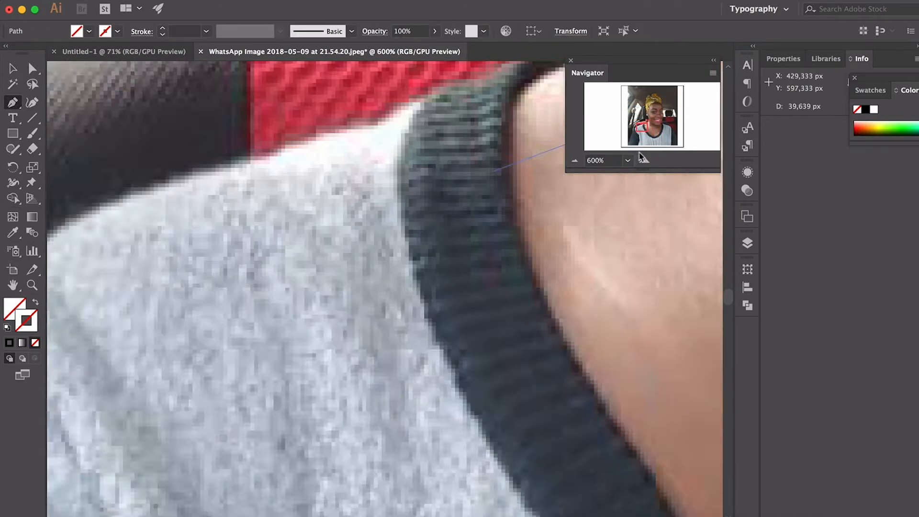
scroll(527, 201, "up", 5)
scroll(527, 201, "right", 3)
left_click(414, 281)
left_click_drag(368, 309, 363, 322)
left_click(367, 309)
left_click(323, 314)
Trace the collar's outer edge down along the grey fabric toward the base of the V-neck
left_click_drag(277, 433, 277, 508)
left_click(276, 346)
left_click_drag(363, 507, 291, 291)
left_click_drag(304, 390, 383, 509)
left_click(304, 391)
scroll(320, 397, "down", 4)
left_click(576, 160)
left_click_drag(339, 345, 455, 441)
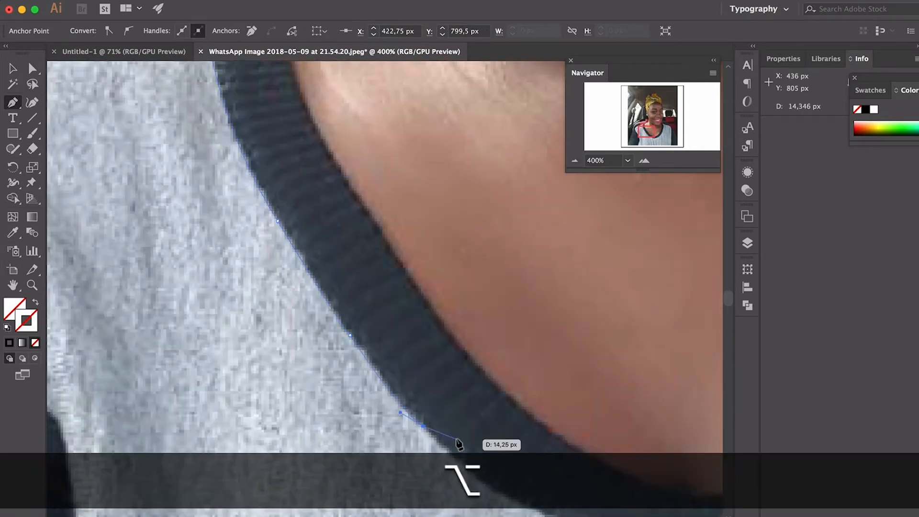
left_click(339, 345, "alt")
left_click(382, 369, "alt")
left_click_drag(470, 410, 353, 303)
left_click(389, 320)
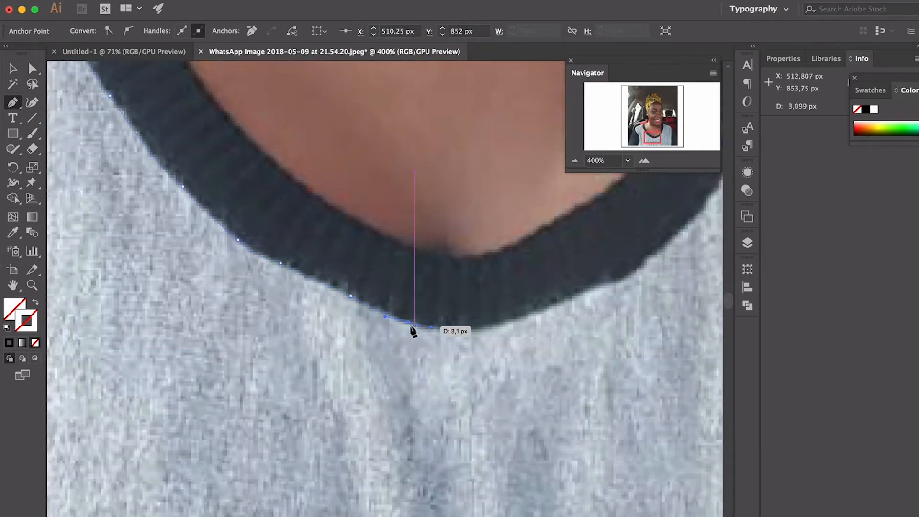
Trace the collar's outer edge around the V-neck base and up the opposite side
left_click_drag(451, 328, 348, 277)
left_click_drag(348, 278, 412, 273)
left_click(516, 218)
left_click_drag(516, 219, 365, 317)
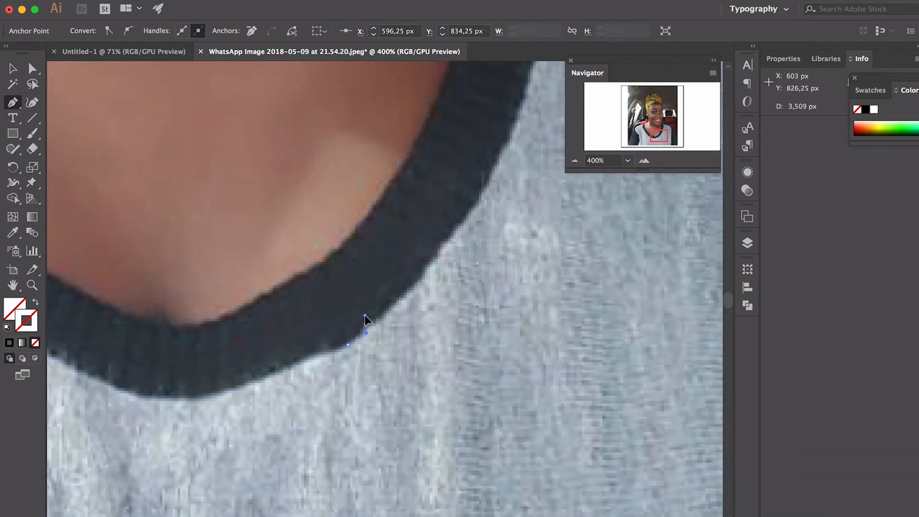
left_click(504, 141)
left_click_drag(504, 141, 420, 324)
left_click(449, 242)
left_click(466, 183)
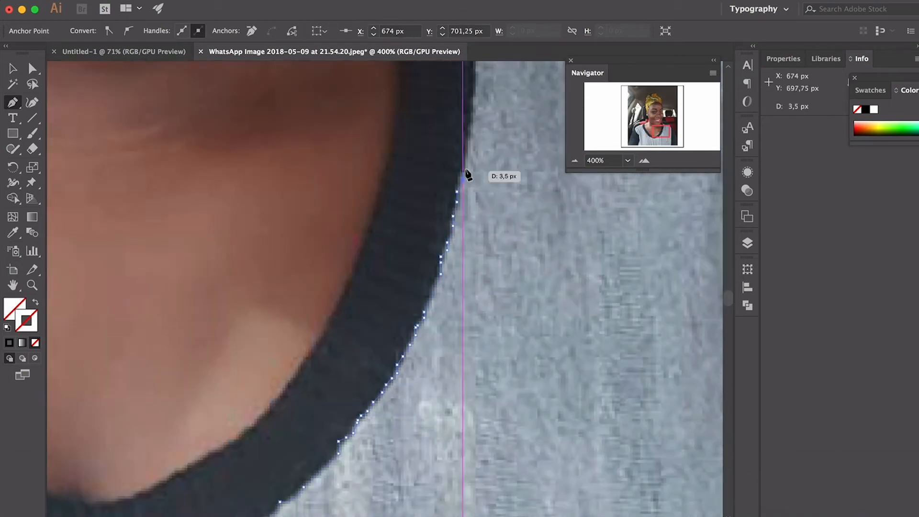
Continue the collar's outer edge over the shoulder and around its top end to the jawline
left_click_drag(466, 175, 436, 330)
left_click(447, 257)
left_click(438, 170)
left_click_drag(422, 143, 394, 113)
left_click_drag(366, 105, 346, 115)
left_click(334, 99)
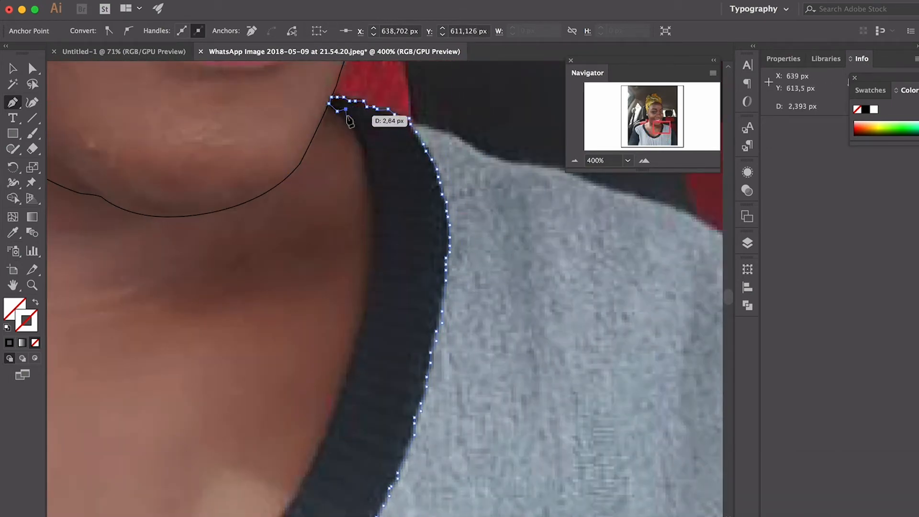
Turn the collar path at the jaw and trace its inner edge down along the neck skin
left_click_drag(365, 146, 367, 156)
left_click_drag(373, 205, 375, 215)
left_click_drag(369, 301, 367, 311)
left_click(357, 346)
left_click(341, 396)
left_click_drag(334, 427, 458, 116)
left_click_drag(432, 177, 425, 188)
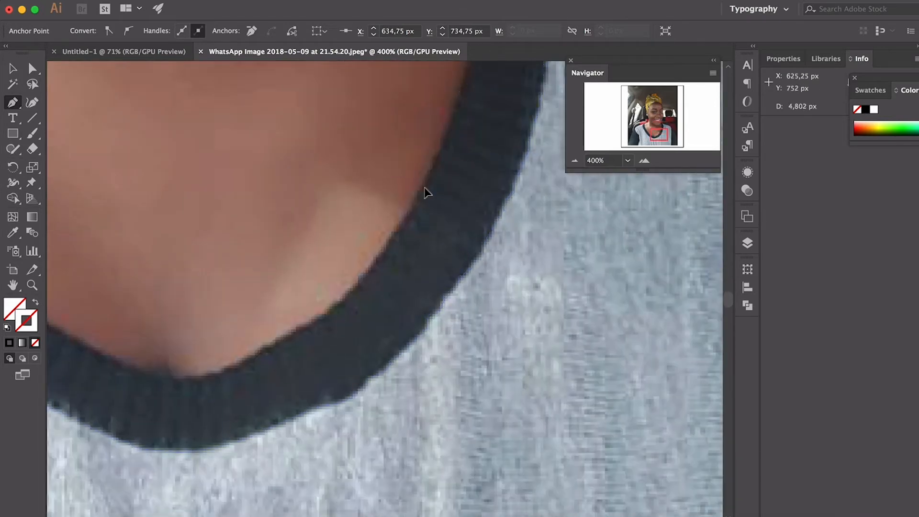
left_click(386, 246)
left_click(336, 304)
left_click(300, 323)
Trace the collar's inner edge around the base of the V-neck with closely spaced anchors
left_click_drag(287, 332, 469, 257)
left_click(467, 256)
left_click(462, 260)
left_click(450, 268)
left_click(436, 277)
left_click(420, 284)
left_click(405, 294)
left_click(388, 301)
left_click(371, 304)
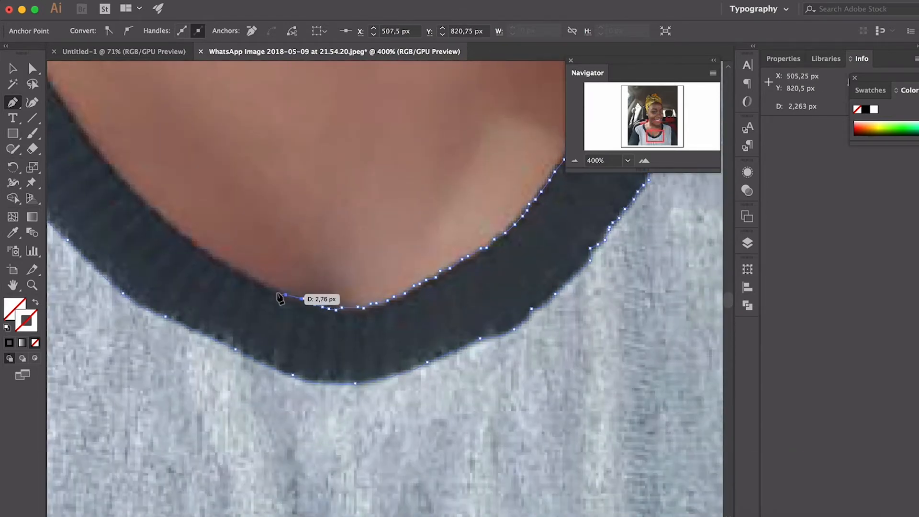
Trace the collar's inner edge from the V-neck base up the seat-belt side of the chest
left_click_drag(278, 295, 441, 341)
left_click(398, 316)
left_click(350, 285)
left_click(311, 252)
left_click_drag(299, 240, 395, 331)
left_click(364, 304)
left_click(309, 221)
left_click_drag(280, 179, 273, 170)
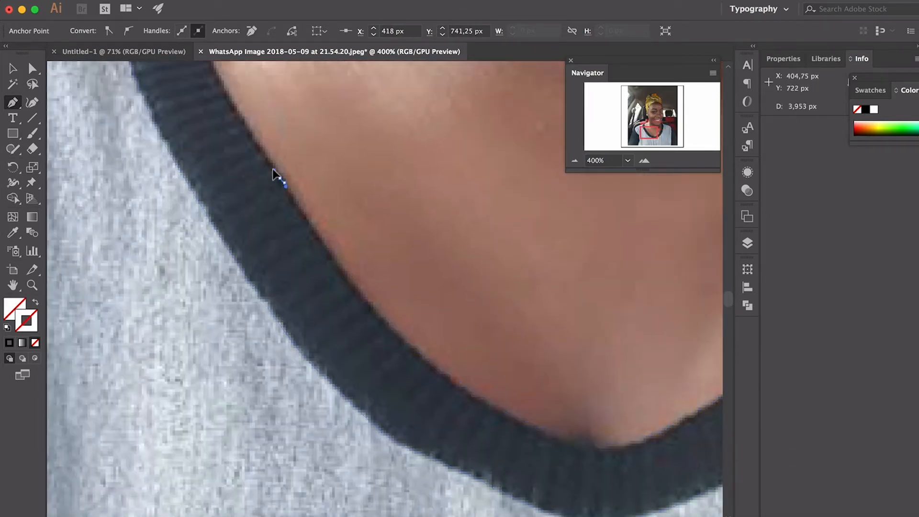
Follow the inner collar edge up around its top end and close the collar path at its starting anchor
left_click(276, 167)
left_click(269, 160)
left_click(263, 153)
left_click(255, 137)
left_click(248, 130)
left_click_drag(247, 130, 386, 313)
left_click(380, 298)
left_click(372, 88)
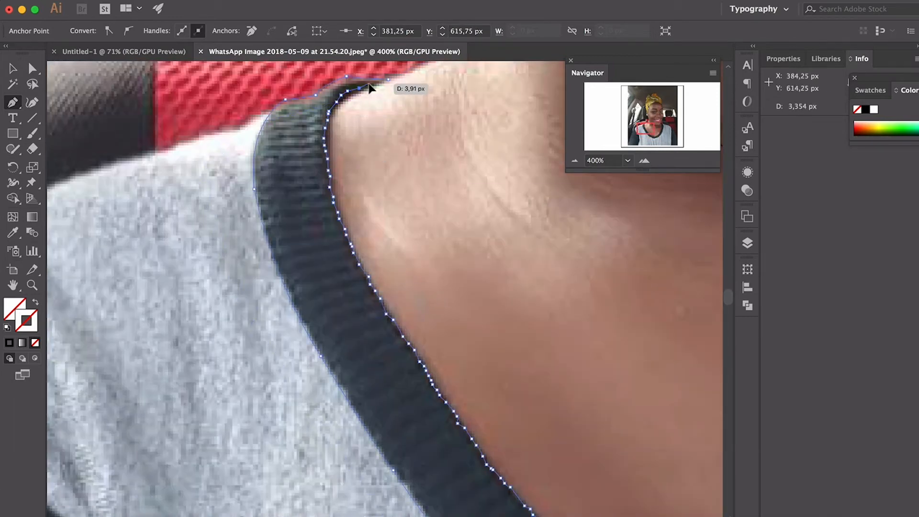
left_click(389, 79)
Check the closed collar path against the other outlines in Outline view and deselect it
triple_click(574, 160)
double_click(574, 160)
key("super+y")
key("v")
left_click(341, 232)
Start a path for the dark sleeve on the seat-belt side and trace its outer edge from the shoulder toward the photo's lower edge
left_click_drag(644, 132, 661, 123)
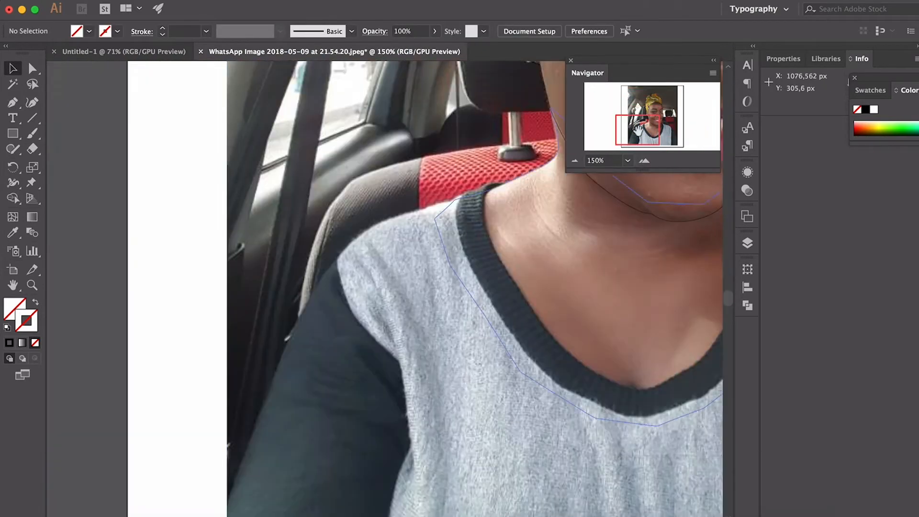
key("p")
left_click(335, 256)
left_click(316, 286)
left_click(299, 317)
left_click(248, 445)
left_click(232, 488)
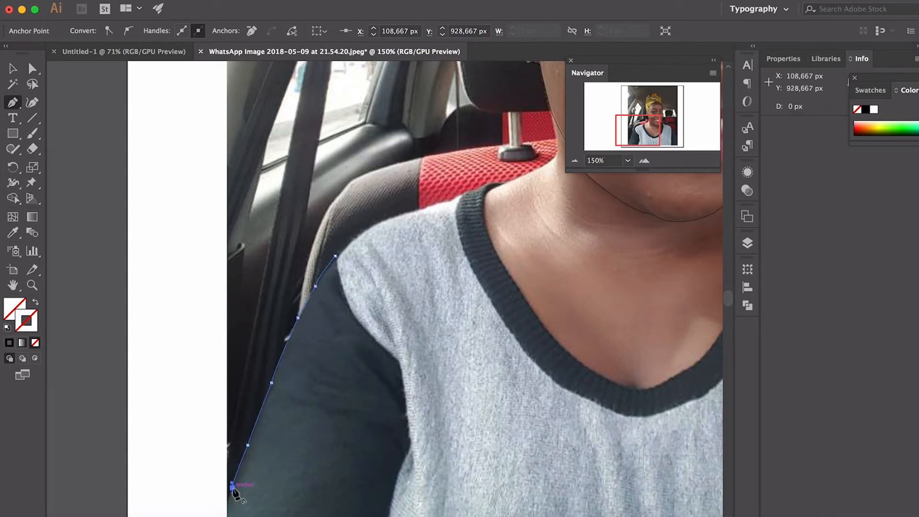
Run the sleeve path along the photo's lower edge, up inside the grey sweater area, and close it at the shoulder anchor
left_click_drag(398, 341, 484, 300)
left_click_drag(302, 487, 300, 493)
left_click(476, 487)
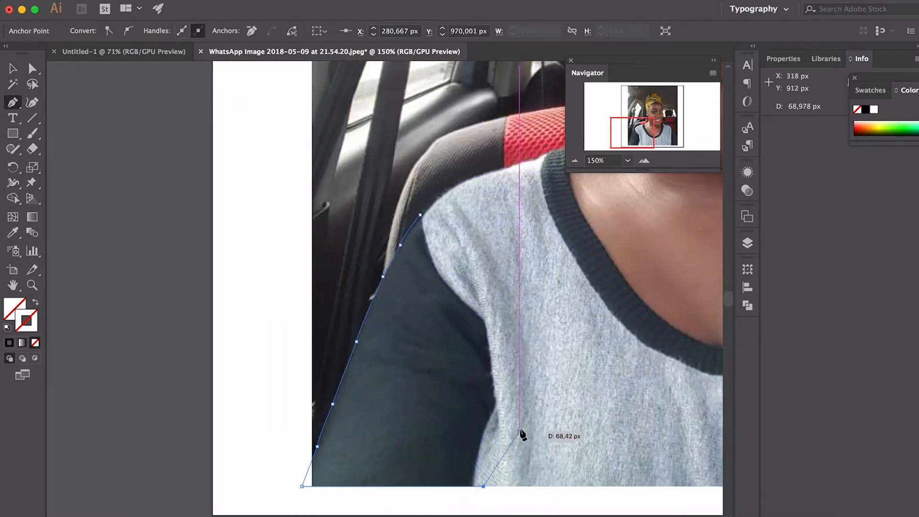
left_click(492, 313)
left_click(430, 222)
left_click(421, 215)
Start a path for the other dark sleeve at the shoulder and trace its outer edge down to the photo's side edge
left_click_drag(642, 133, 667, 131)
left_click(433, 216)
left_click(450, 231)
left_click(460, 239)
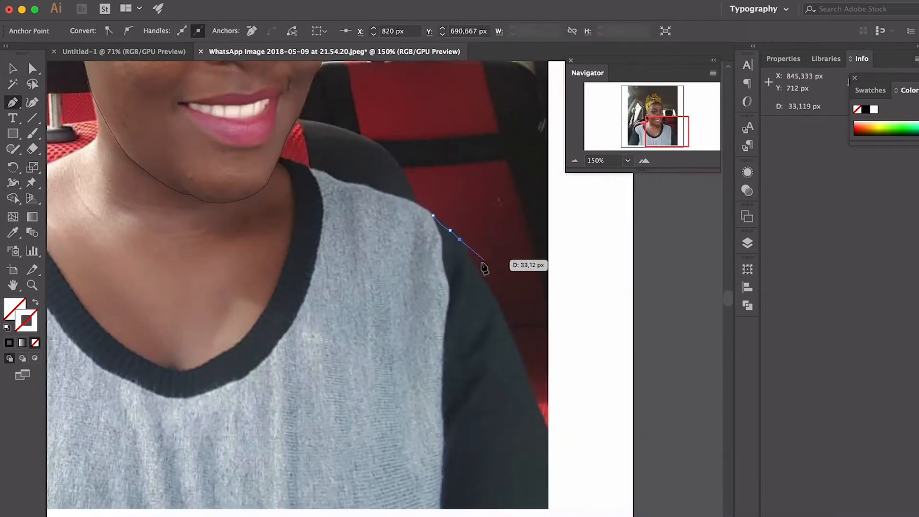
left_click(487, 285)
left_click(506, 323)
left_click(518, 349)
left_click(532, 387)
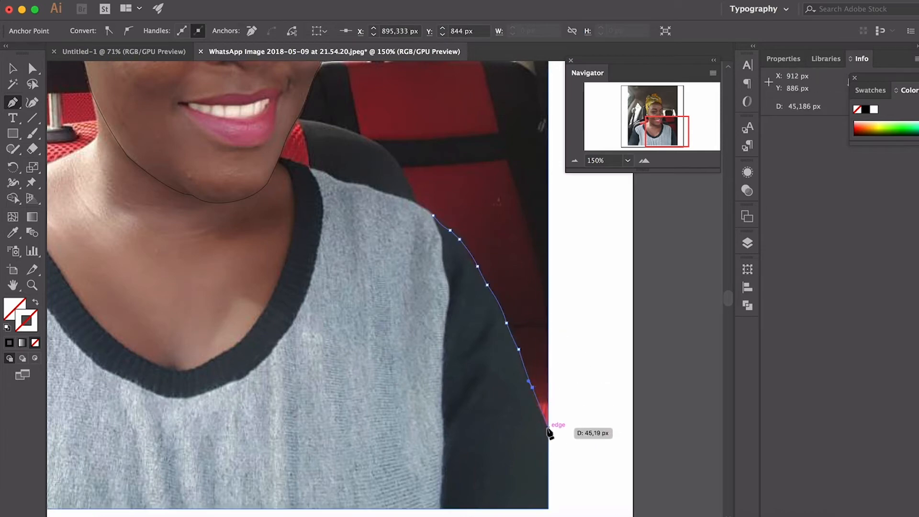
left_click_drag(548, 428, 555, 434)
Run the second sleeve path around the photo's lower corner, up inside the grey sweater area, and close it at the shoulder anchor
left_click_drag(667, 132, 675, 146)
left_click_drag(441, 301, 445, 318)
left_click(304, 302)
left_click(299, 252)
left_click(298, 217)
left_click(295, 186)
left_click_drag(302, 81, 343, 245)
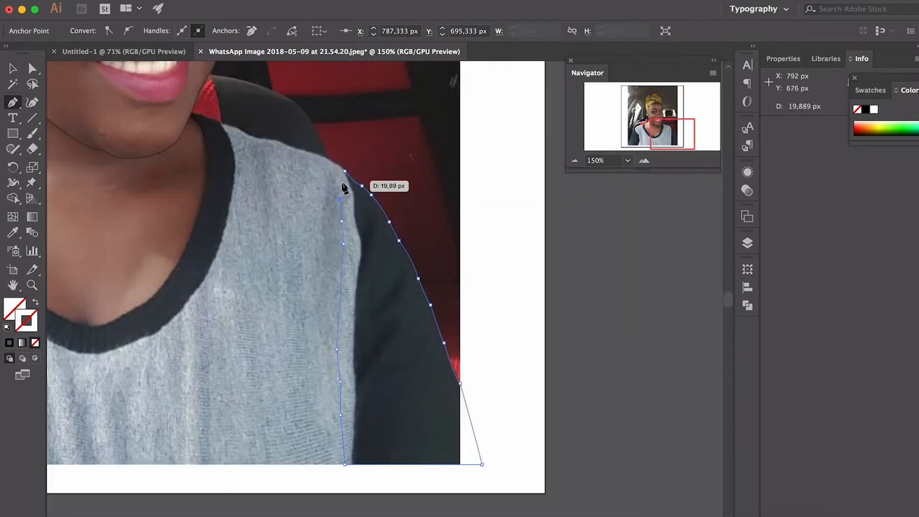
left_click(343, 172)
Deselect the sleeve path, check all traced outlines of the portrait in Outline view, and return to the colour preview
key("super+minus")
key("super+minus")
scroll(648, 225, "right", 3)
key("v")
left_click(648, 225)
key("super+y")
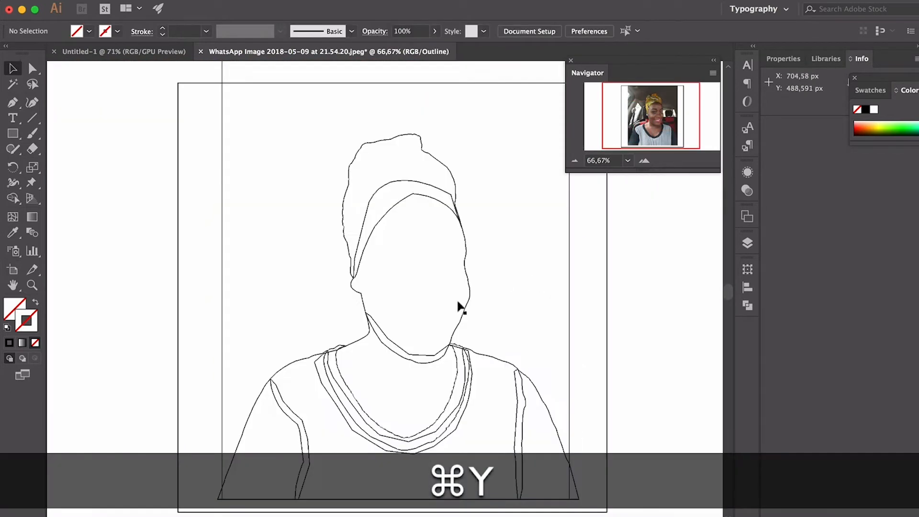
scroll(459, 308, "right", 1)
mouse_move(656, 109)
left_mouse_down()
mouse_move(663, 119)
mouse_move(641, 136)
left_mouse_up()
key("super+y")
Trace the white round earring below the headwrap as its own closed path
left_click(644, 160)
left_click(644, 160)
left_click(645, 160)
left_click(645, 161)
left_click(645, 160)
left_click(645, 160)
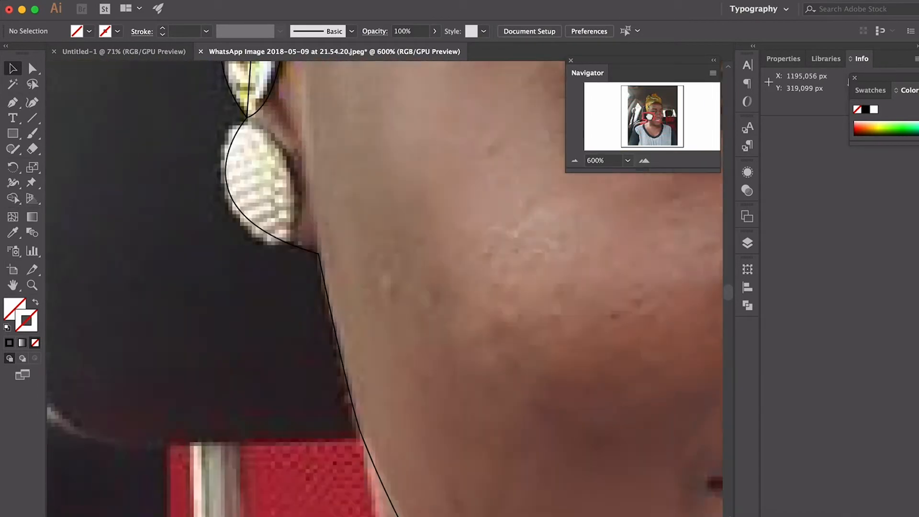
key("p")
left_click(184, 232)
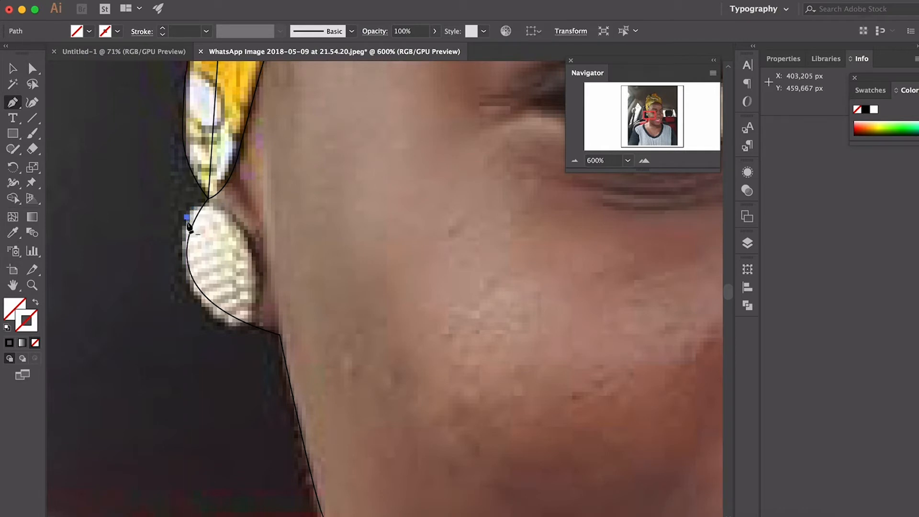
left_click(196, 293)
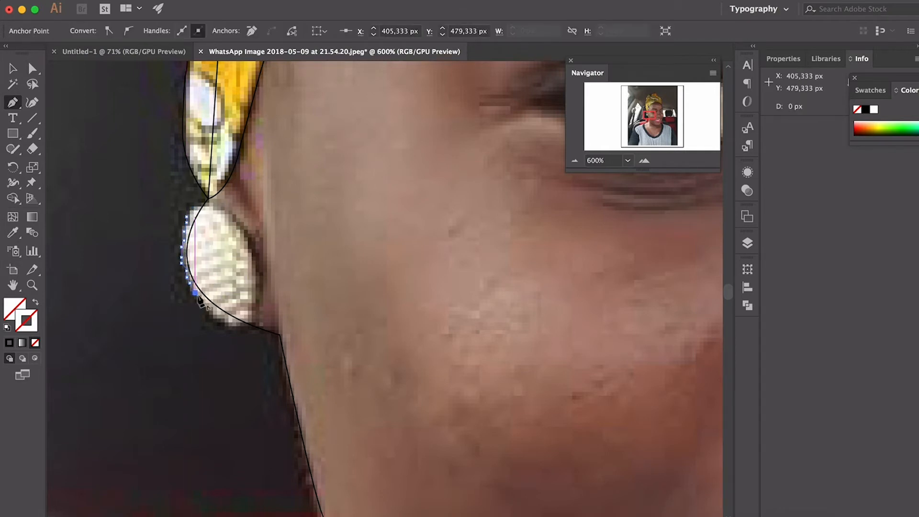
left_click(257, 300)
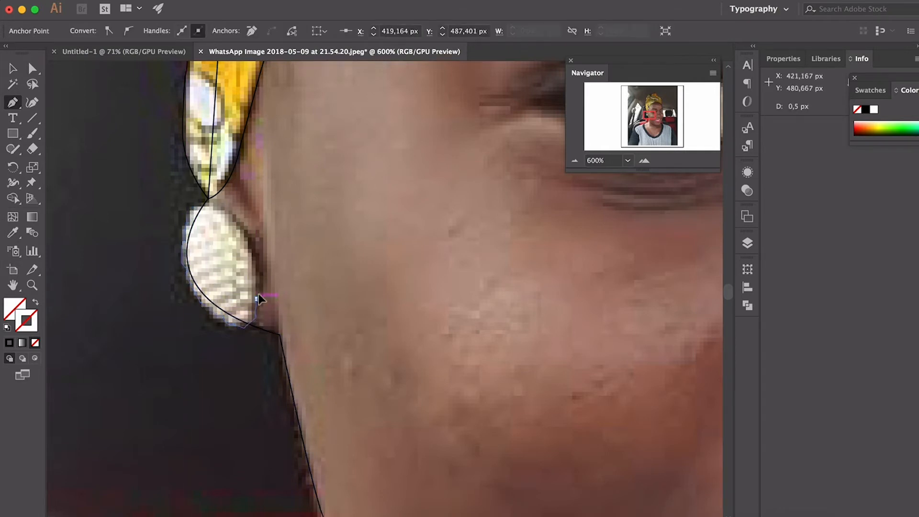
left_click(221, 210)
left_click(188, 221)
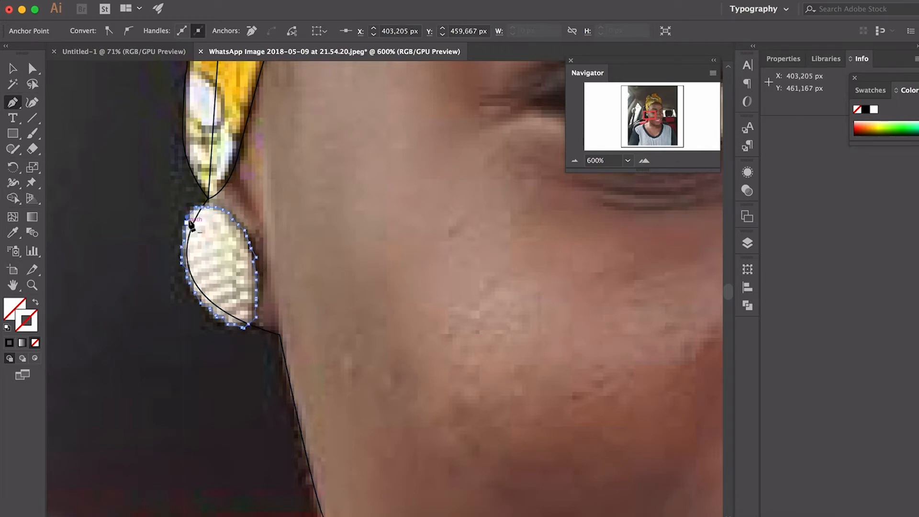
Start a path for the dark upper-eyelid crease of the earring-side eye, placing its first anchor at the crease's nose-side end
mouse_move(649, 116)
left_mouse_down()
mouse_move(663, 117)
mouse_move(648, 114)
mouse_move(661, 112)
mouse_move(653, 121)
mouse_move(656, 99)
mouse_move(653, 112)
left_mouse_up()
left_click(576, 160)
left_click(644, 161)
left_click(645, 160)
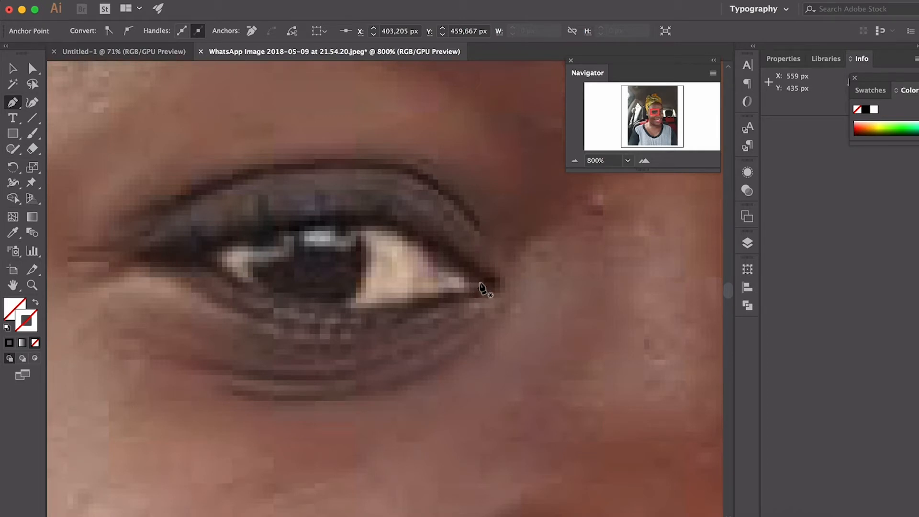
left_click(486, 237)
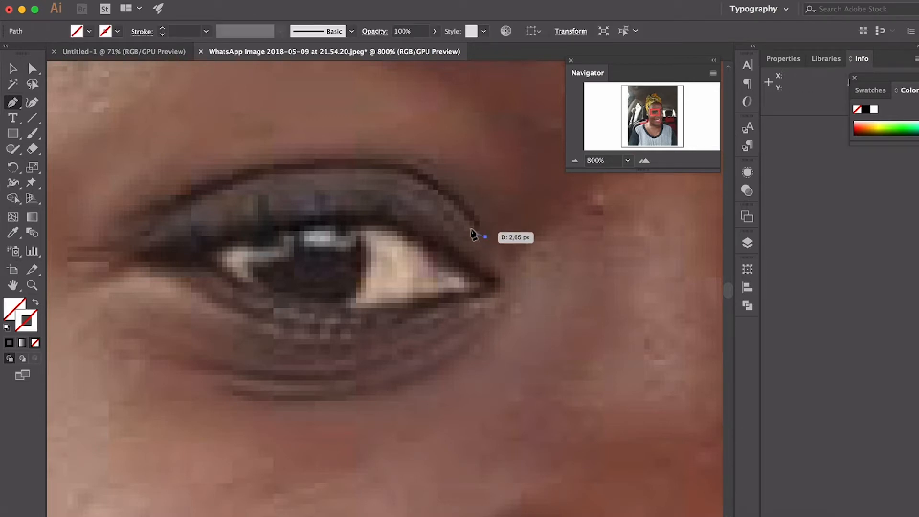
left_click(433, 185)
left_click(408, 170)
left_click(348, 169)
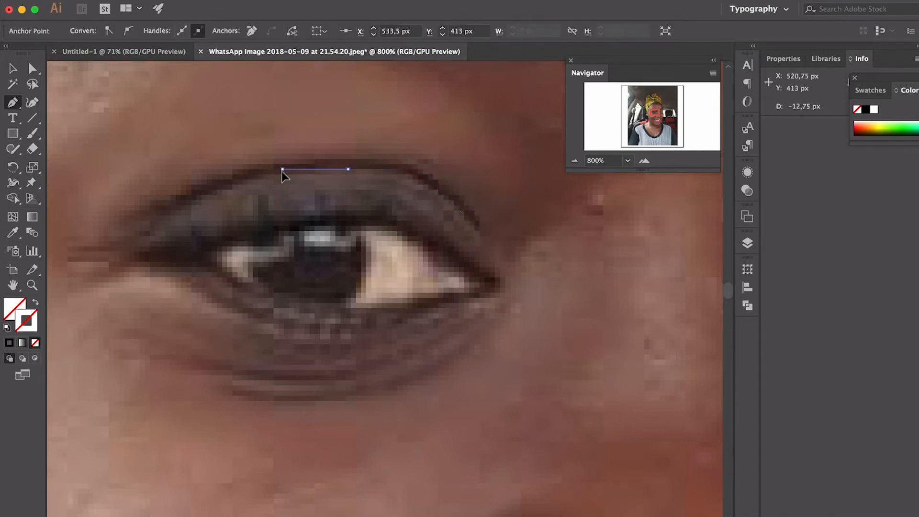
left_click(282, 169)
left_click_drag(152, 221, 98, 261)
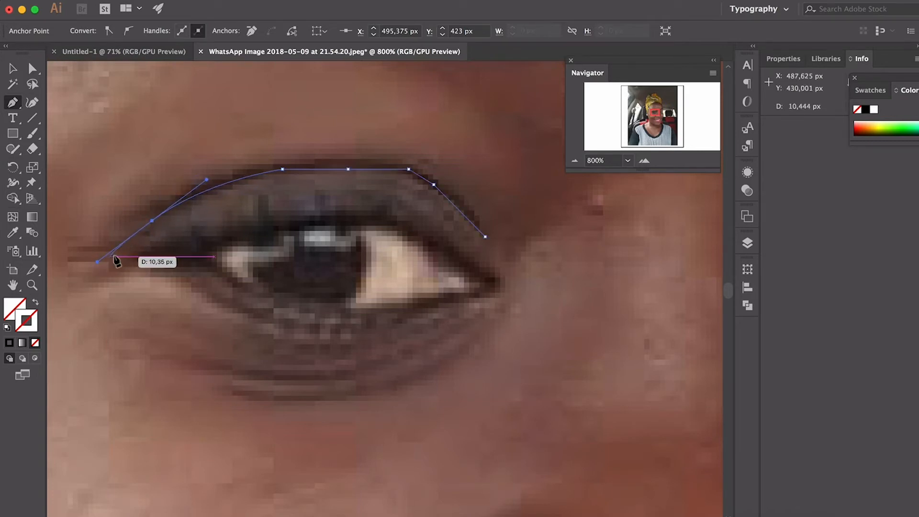
left_click(152, 223)
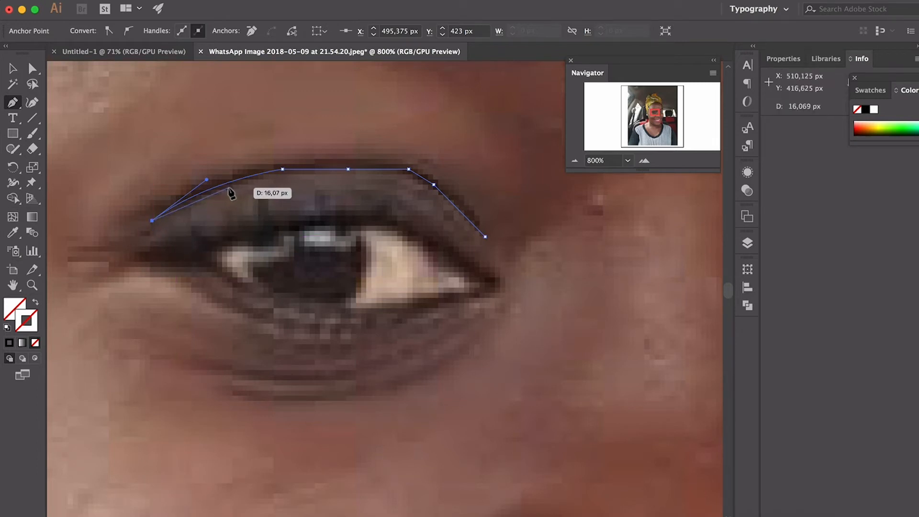
key("super+z")
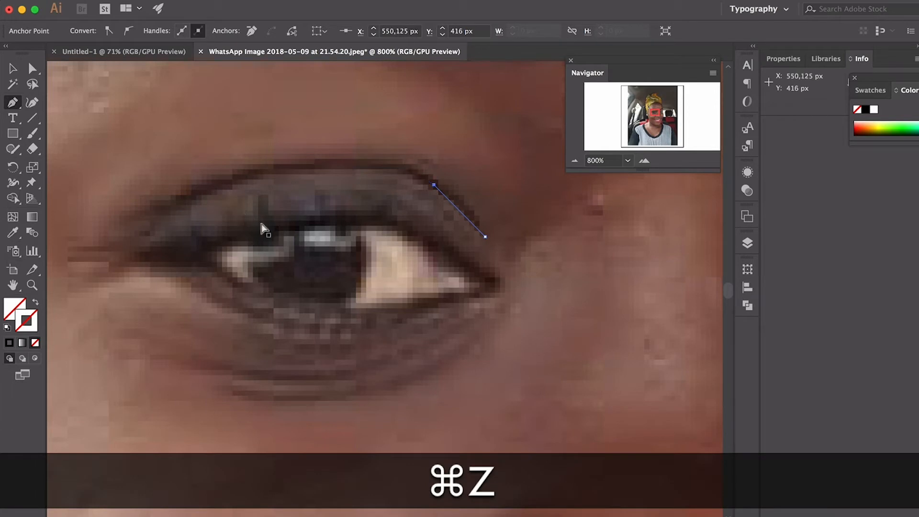
key("super+z")
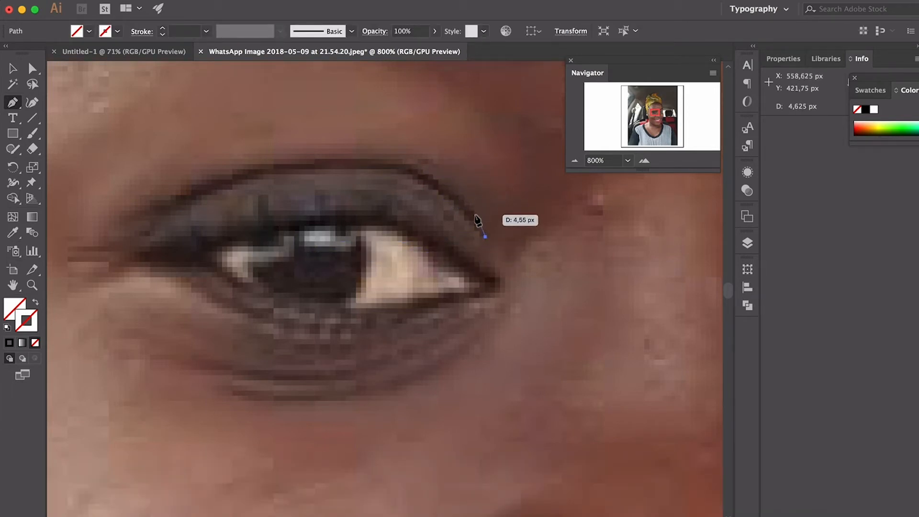
Trace the upper edge of the eyelid crease with closely spaced anchors from its nose-side end to the outer tip
left_click(476, 214)
left_click(456, 196)
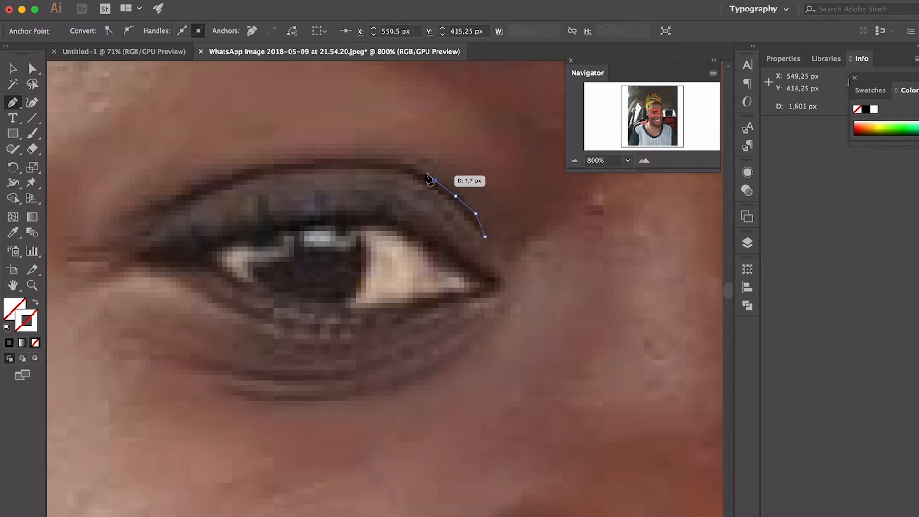
left_click(411, 167)
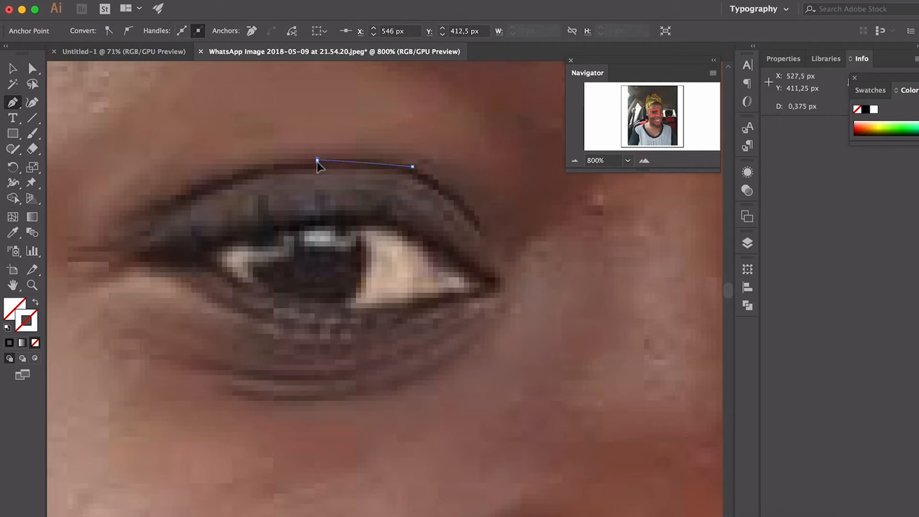
left_click_drag(318, 161, 284, 167)
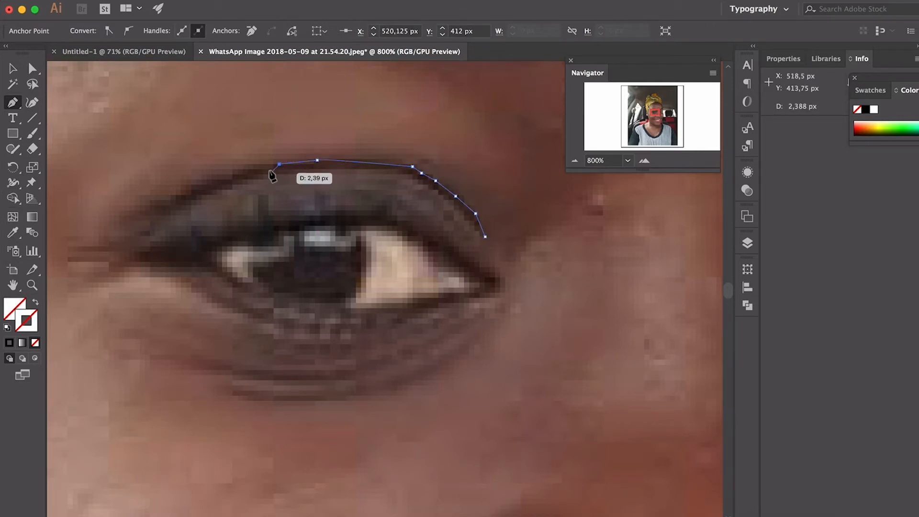
left_click(205, 184)
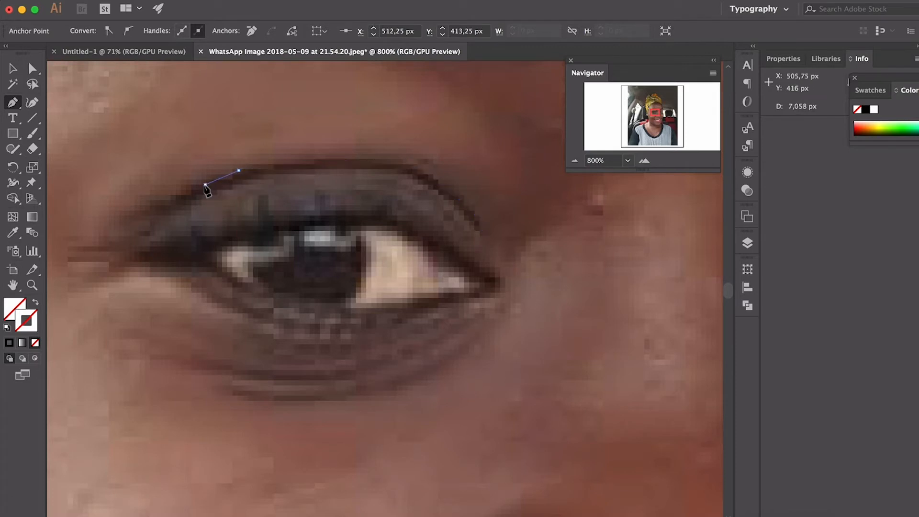
left_click(175, 198)
left_click(153, 206)
left_click(145, 215)
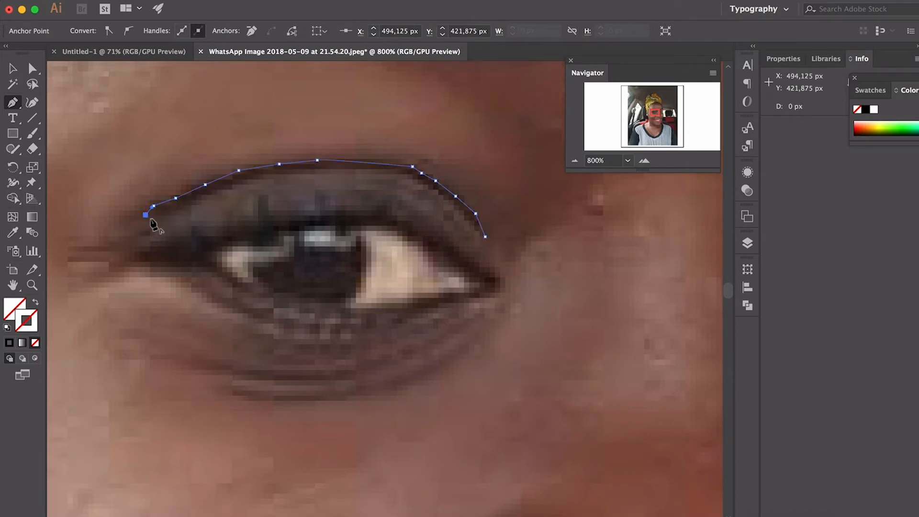
Trace back along the crease's lower edge as a thin band and close the path at its nose-side starting anchor
left_click_drag(155, 216, 167, 211)
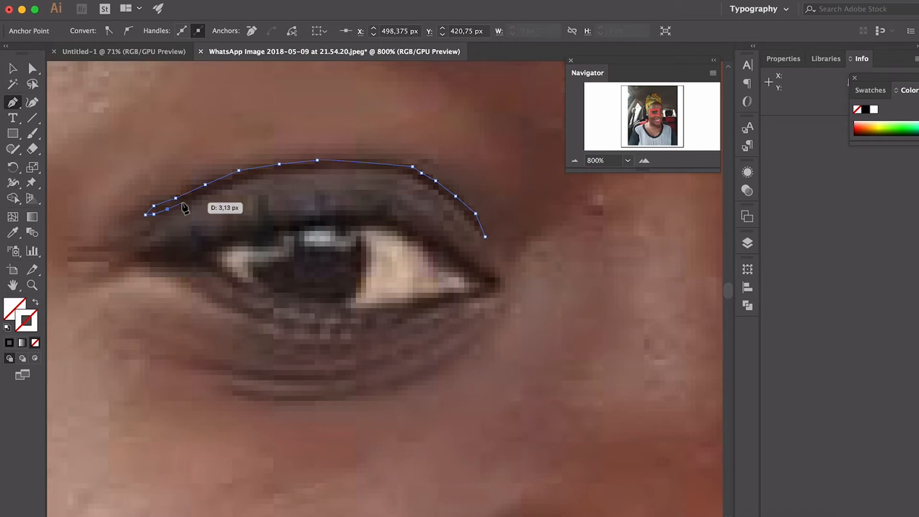
left_click(182, 203)
left_click(195, 195)
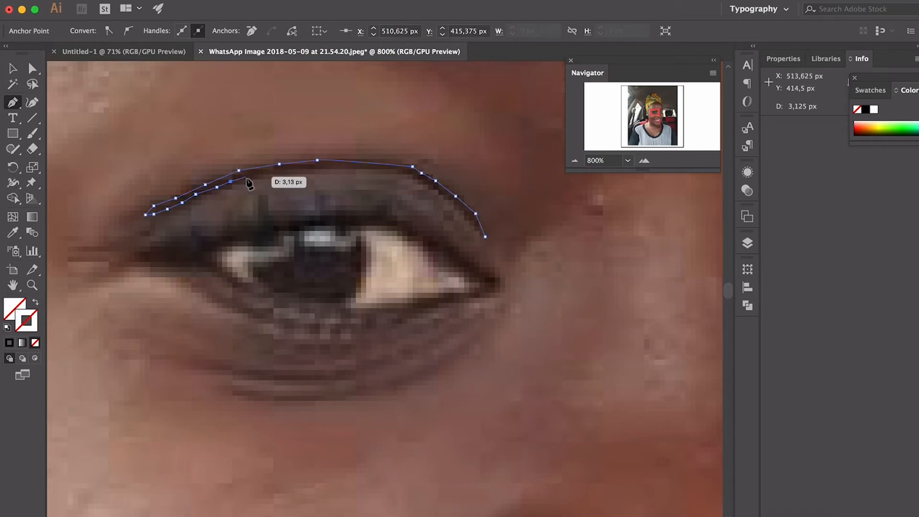
left_click(266, 175)
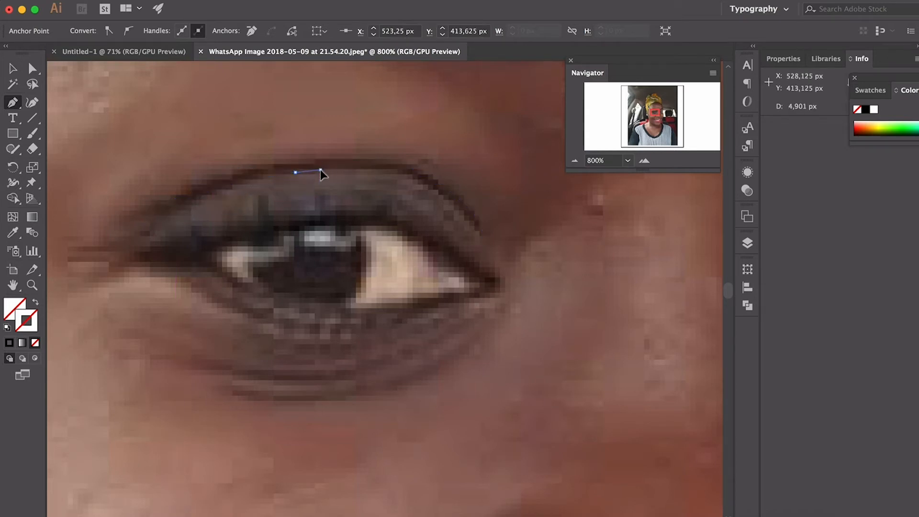
left_click_drag(320, 170, 351, 175)
left_click(372, 168)
left_click(398, 173)
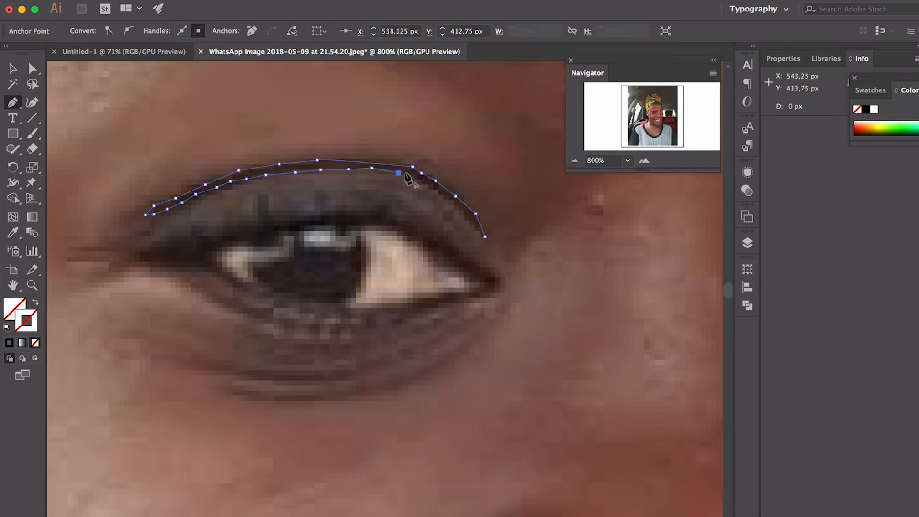
left_click(423, 185)
key("super+z")
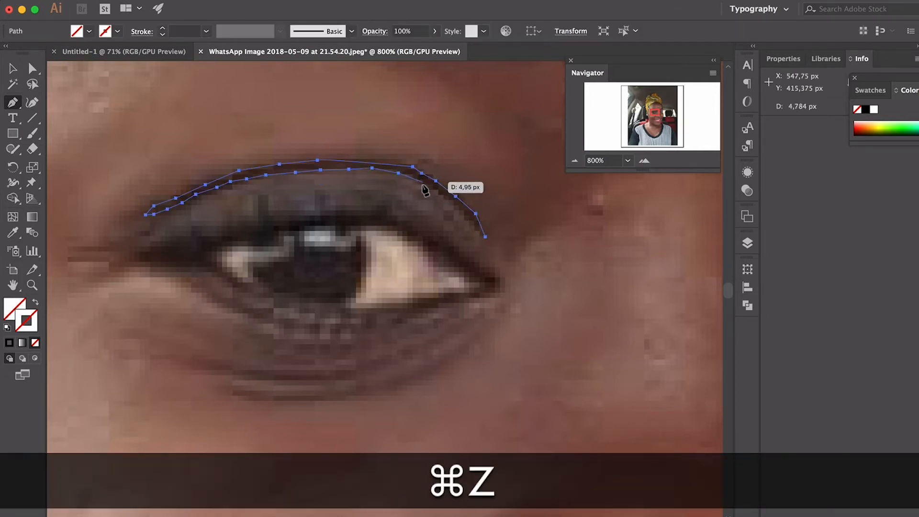
left_click(424, 184)
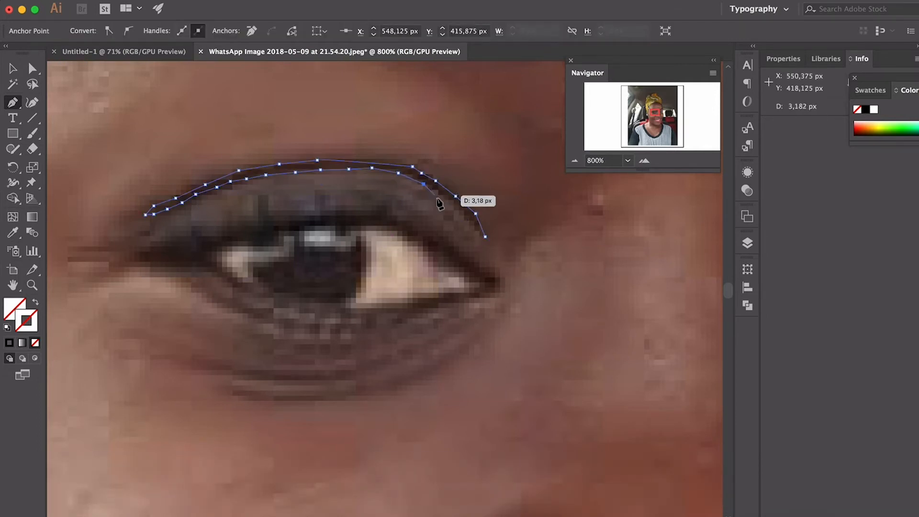
left_click(463, 213)
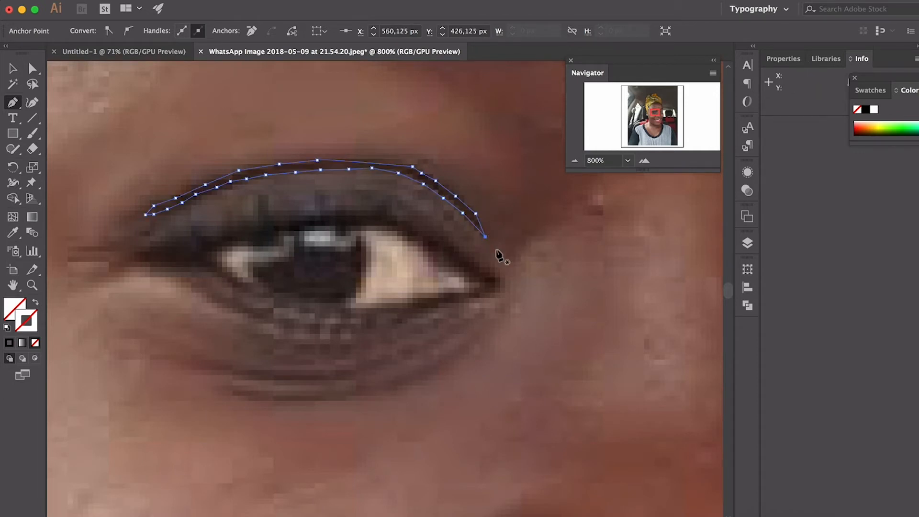
Start the eye outline at the outer corner and trace the upper lash line in curves to the inner corner
left_click(136, 260)
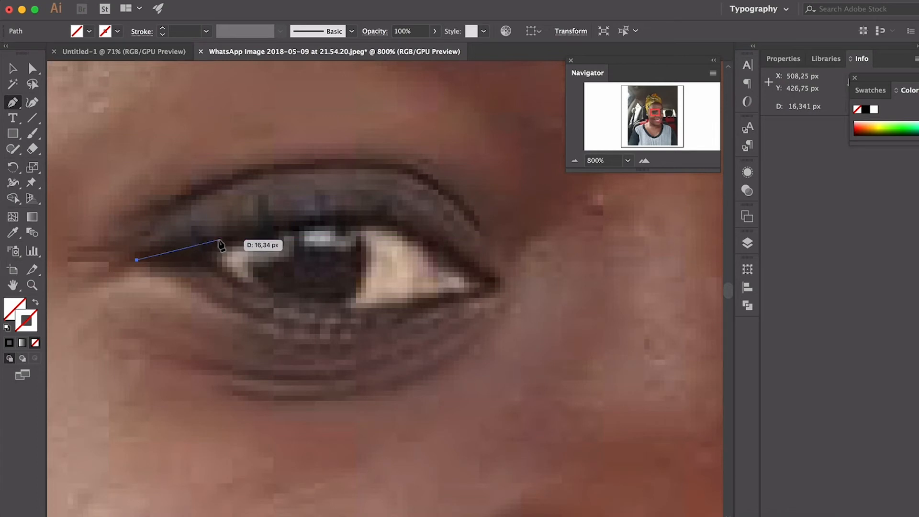
left_click_drag(243, 237, 244, 238)
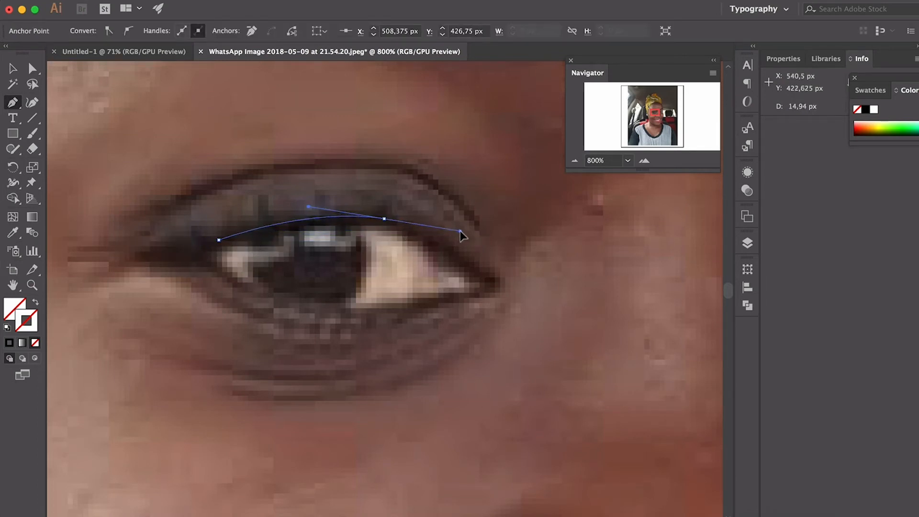
left_click_drag(460, 231, 460, 231)
left_click(461, 257)
left_click(494, 277)
Continue the eye outline around the inner corner and along the lower lash line, closing it at the outer corner
left_click_drag(478, 295, 414, 323)
left_click(428, 311)
left_click_drag(246, 290, 135, 267)
left_click(246, 290)
left_click(136, 260)
Reshape the eye outline near its outer corner by adjusting the upper and lower anchors and their handles to the dark lash area
key("a")
mouse_move(152, 240)
left_mouse_down()
mouse_move(161, 241)
mouse_move(143, 258)
mouse_move(166, 236)
mouse_move(171, 243)
left_mouse_up()
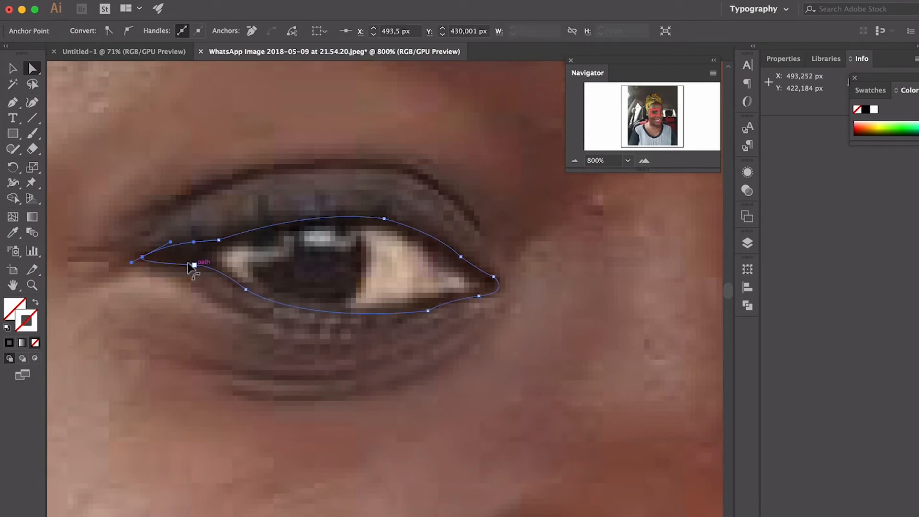
left_click_drag(214, 266, 223, 267)
left_click_drag(195, 265, 203, 274)
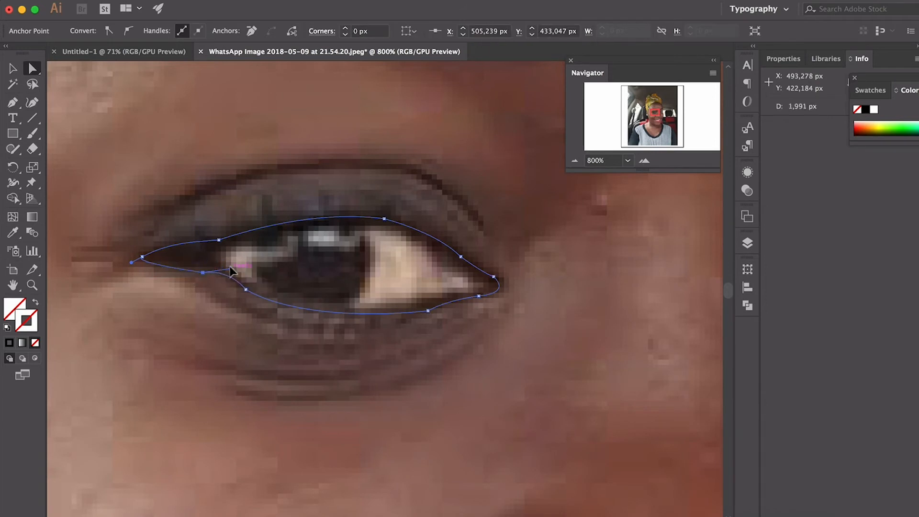
left_click(219, 240)
left_click_drag(190, 242, 218, 234)
Trace the visible eyeball inside the lash outline, from outer to inner corner, as a separate closed path
key("p")
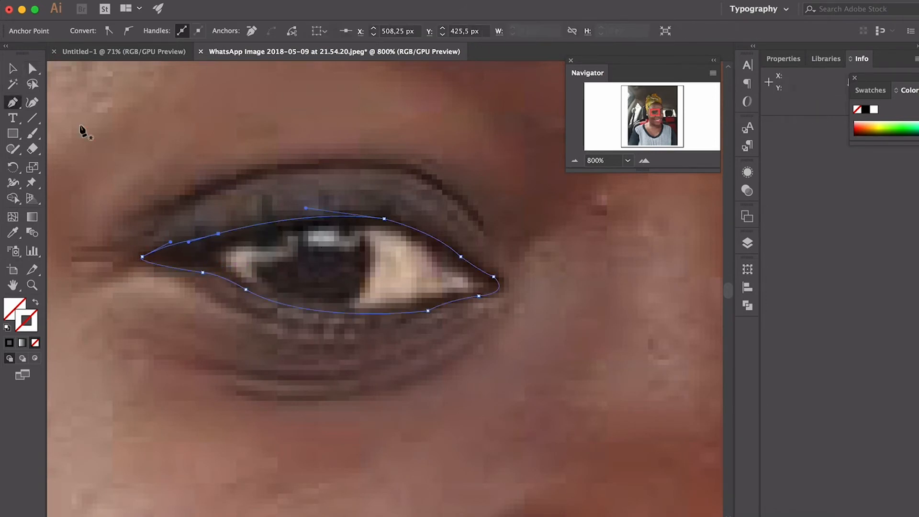
left_click_drag(447, 265, 485, 283)
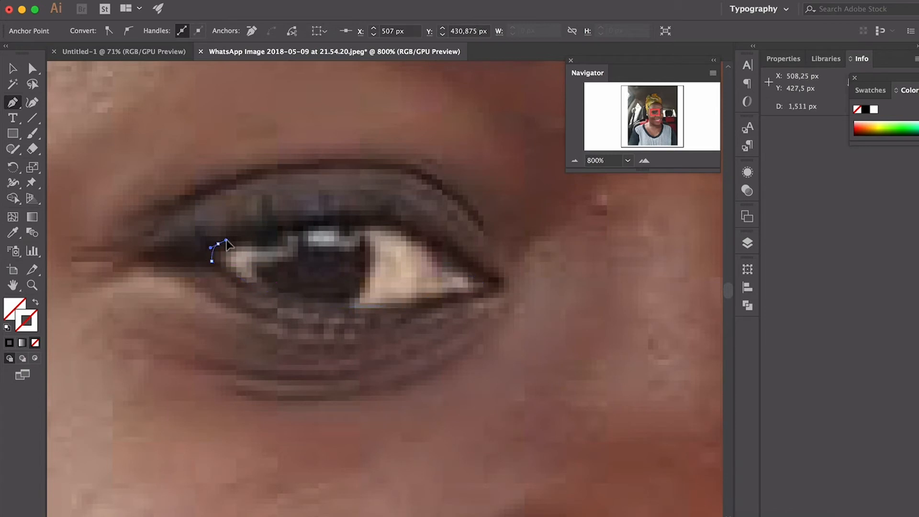
left_click_drag(283, 227, 309, 224)
left_click(283, 228)
left_click(373, 227)
mouse_move(373, 227)
left_mouse_down()
mouse_move(432, 248)
mouse_move(374, 224)
left_mouse_up()
left_click(446, 265)
key("a")
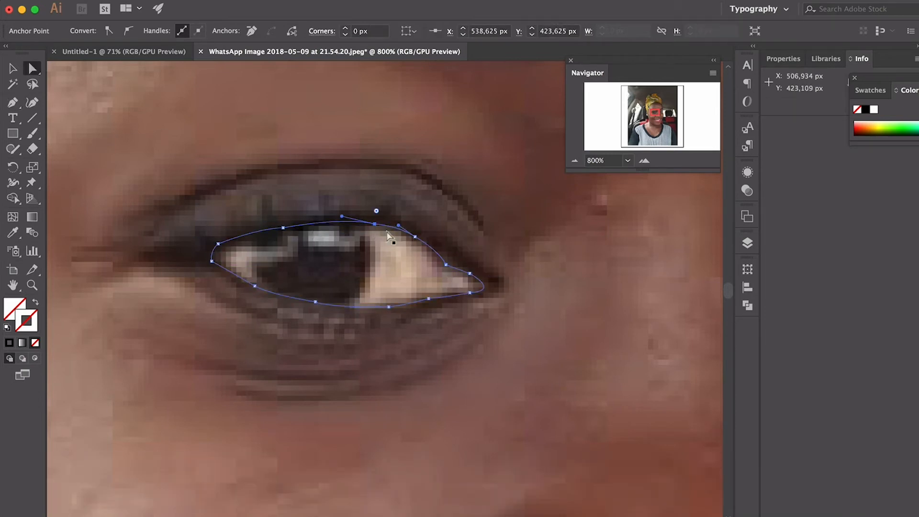
Trace the dark iris inside the eyeball as a separate closed path, curving around its lower, nose-side and upper edges
left_click(12, 102)
left_click(252, 245)
left_click_drag(262, 284, 295, 299)
left_click(276, 293)
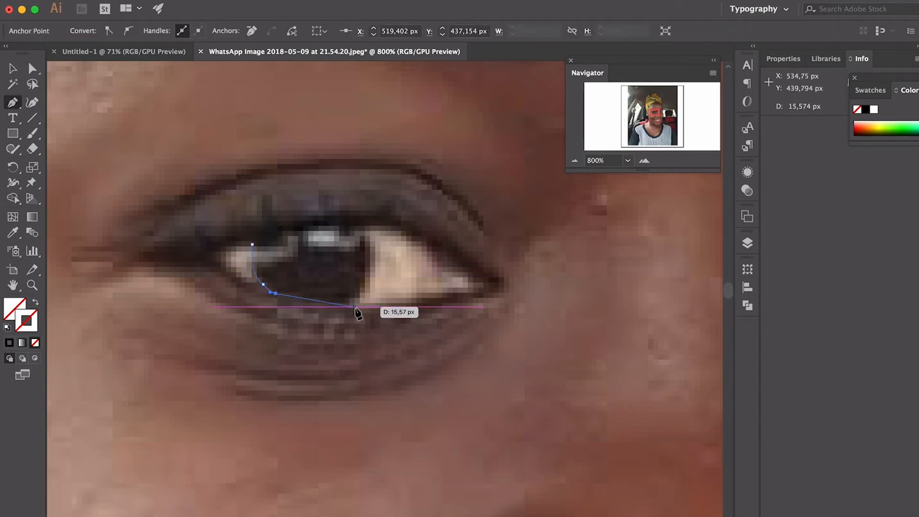
left_click(353, 307)
left_click(371, 269)
left_click_drag(371, 269, 324, 216)
left_click(357, 222)
left_click(259, 225)
left_click_drag(252, 244, 253, 255)
key("v")
mouse_move(372, 185)
left_mouse_down()
mouse_move(356, 160)
mouse_move(313, 422)
left_mouse_up()
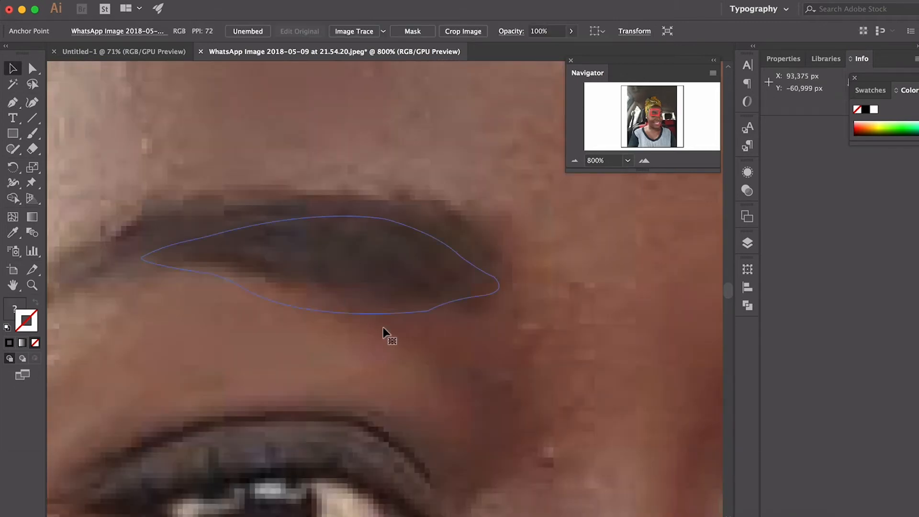
Undo the last edit, list Layer 1's contents, lock the portrait photo and clear the selection
key("super+z")
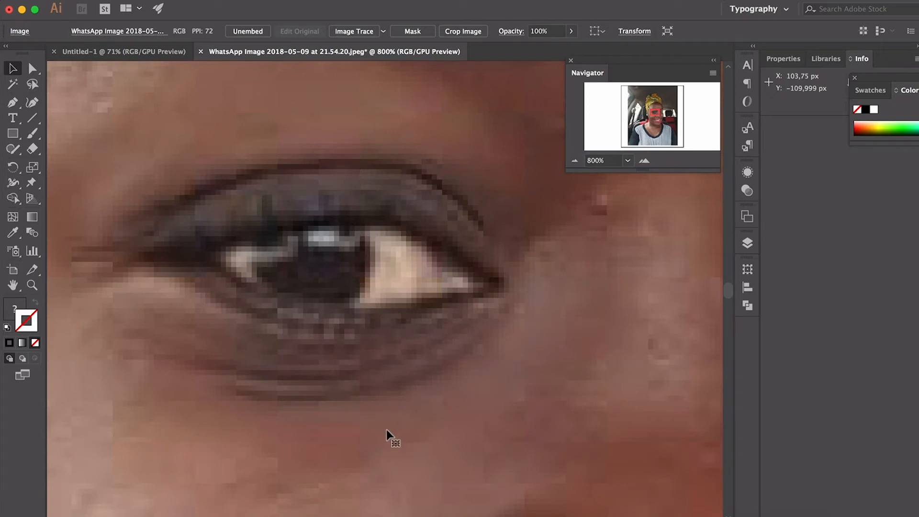
key("super+minus")
key("super+minus")
key("super+minus")
key("super+minus")
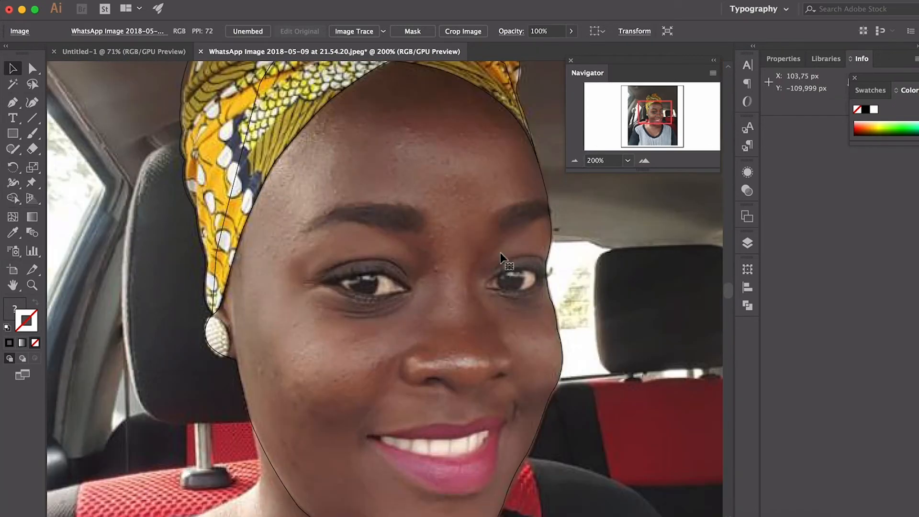
left_click(747, 242)
left_click(615, 244)
key("shift+super+a")
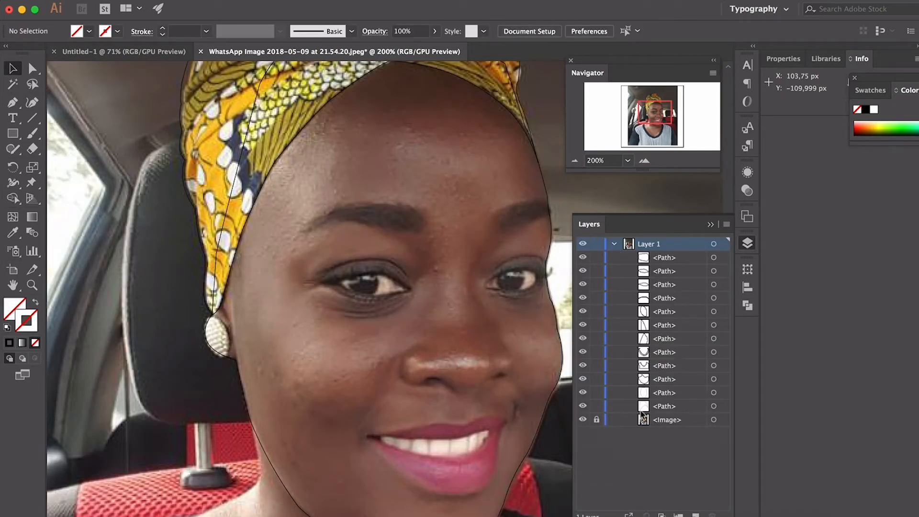
Select the traced eye paths and give them a black 0.25 pt stroke
left_click(364, 266)
left_click_drag(360, 334, 360, 335)
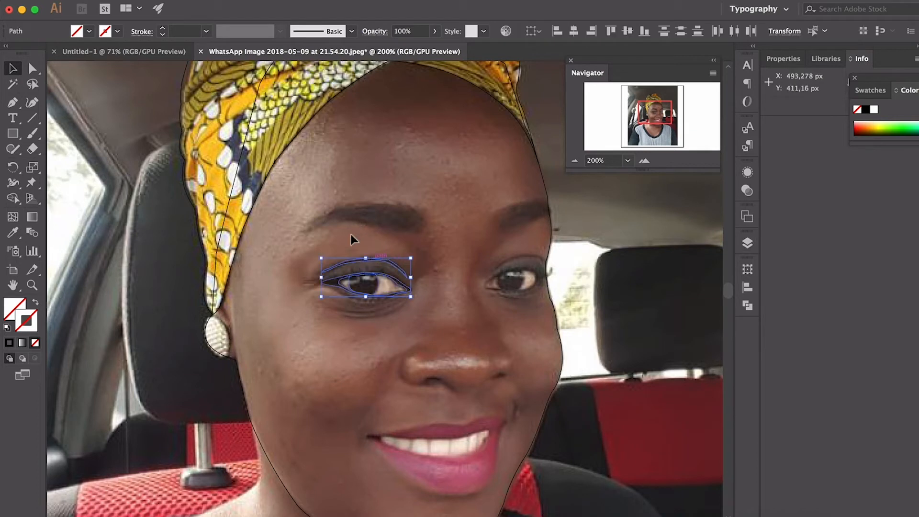
left_click(9, 343)
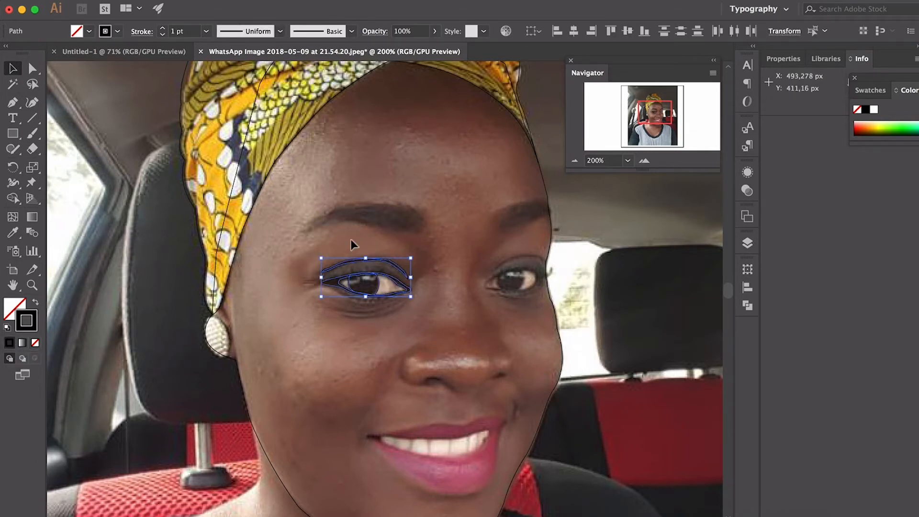
left_click(206, 31)
left_click(210, 48)
left_click(449, 212)
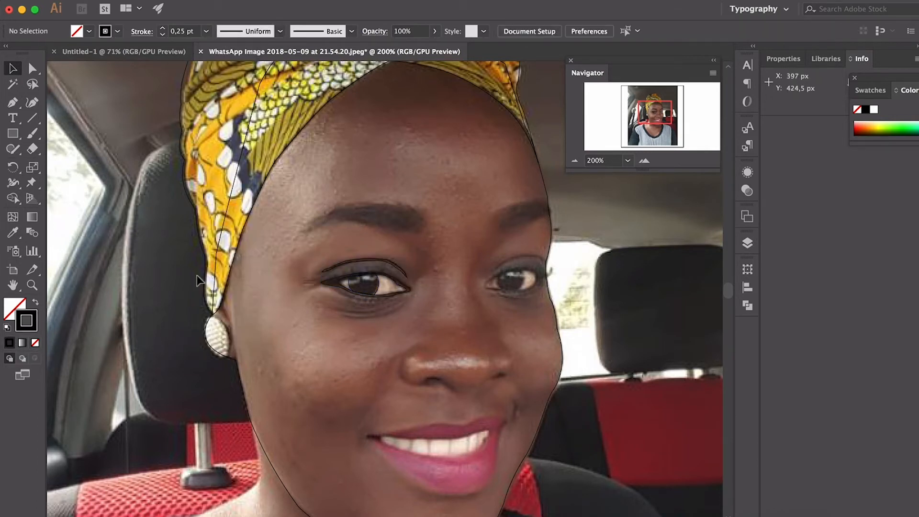
Check the artwork in Outline view, then set every traced path's stroke weight to 0.25 pt
left_click(575, 161)
key("super+y")
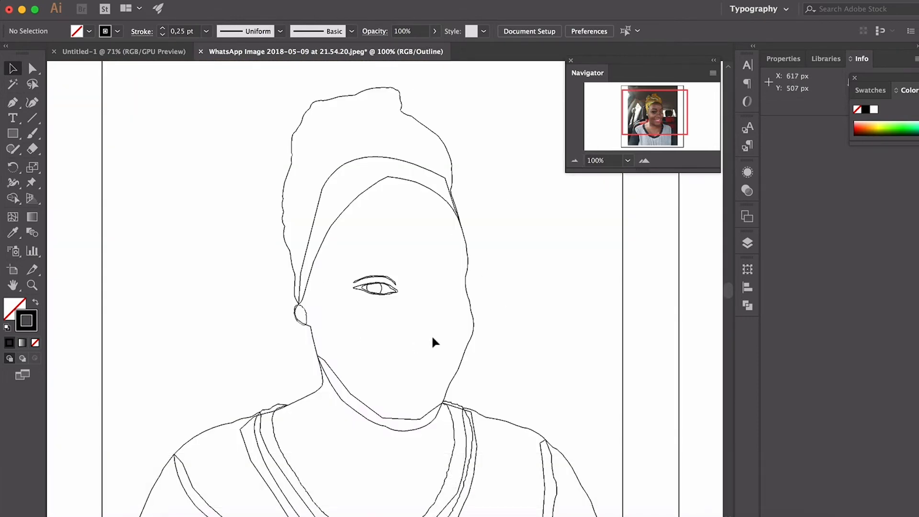
key("super+y")
scroll(214, 107, "down", 10)
key("super+a")
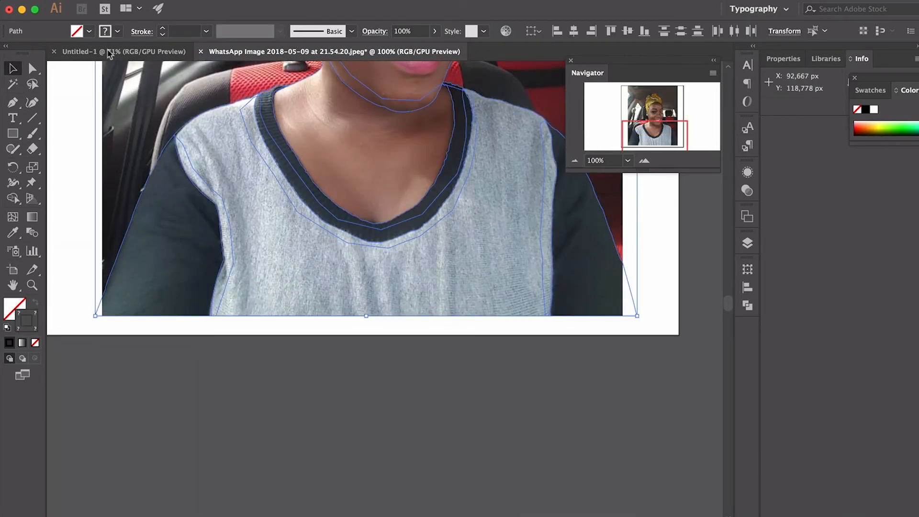
left_click(9, 343)
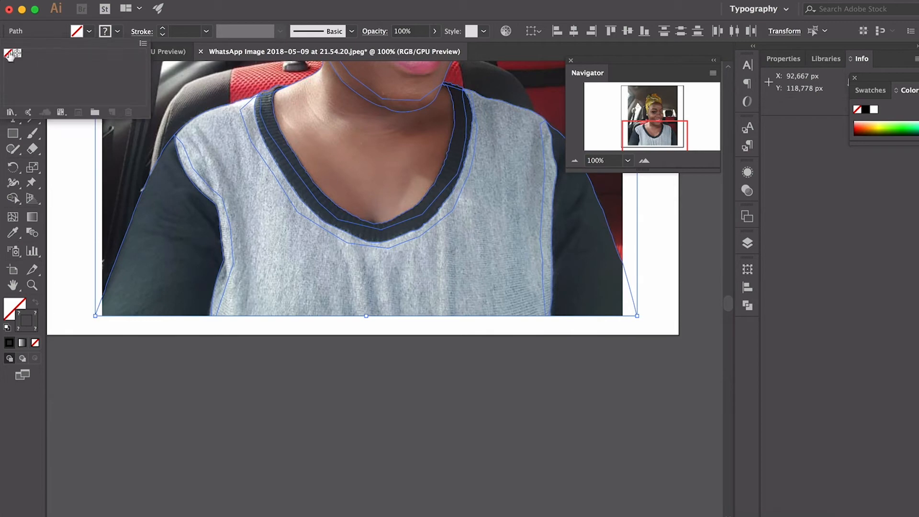
left_click(206, 31)
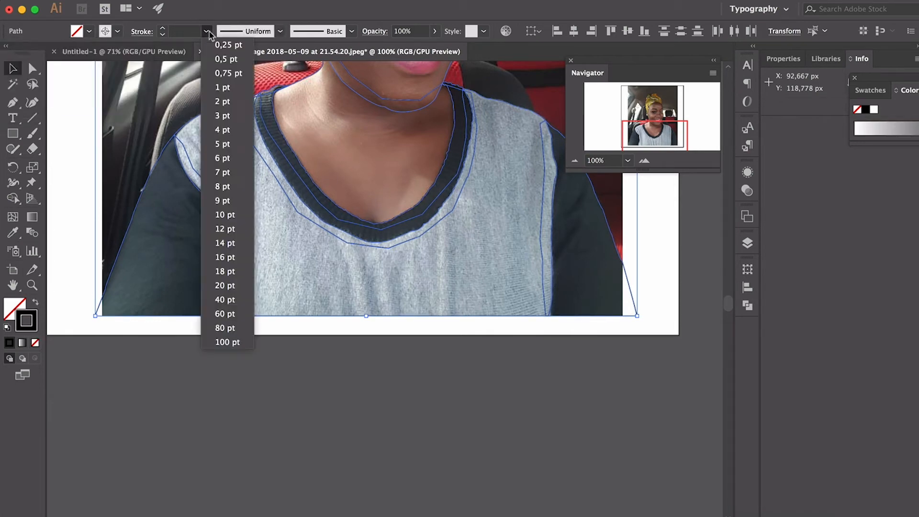
left_click(225, 59)
Apply black (000000) as the stroke colour of all the traced paths and deselect them
double_click(30, 322)
left_click(604, 189)
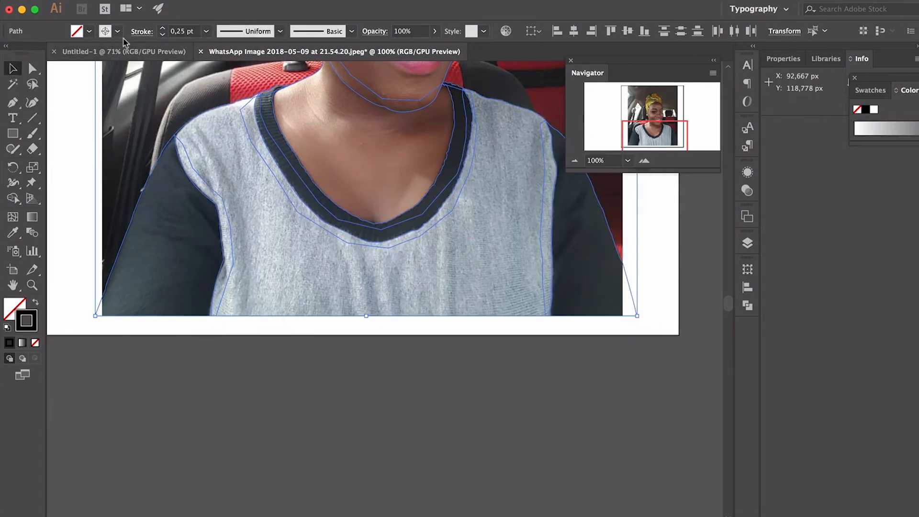
double_click(37, 314)
left_click(599, 190)
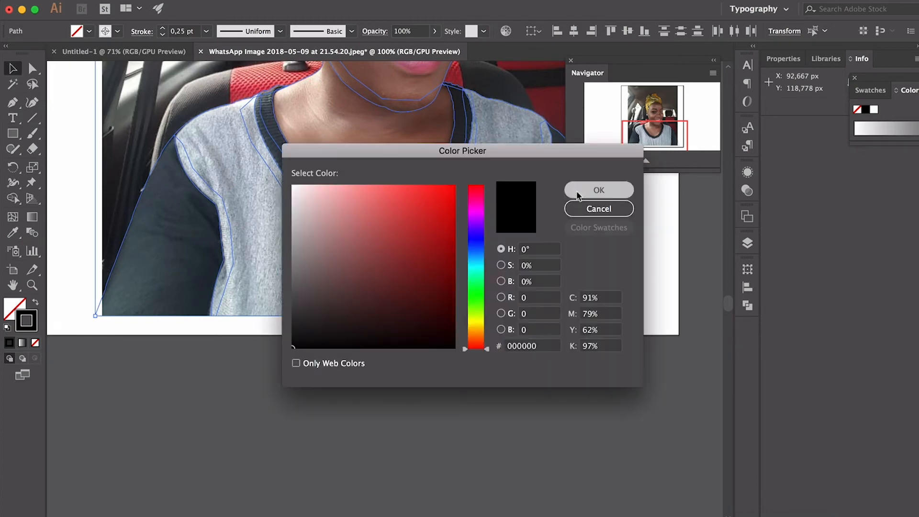
left_click(105, 31)
left_click(95, 110)
left_click(522, 318)
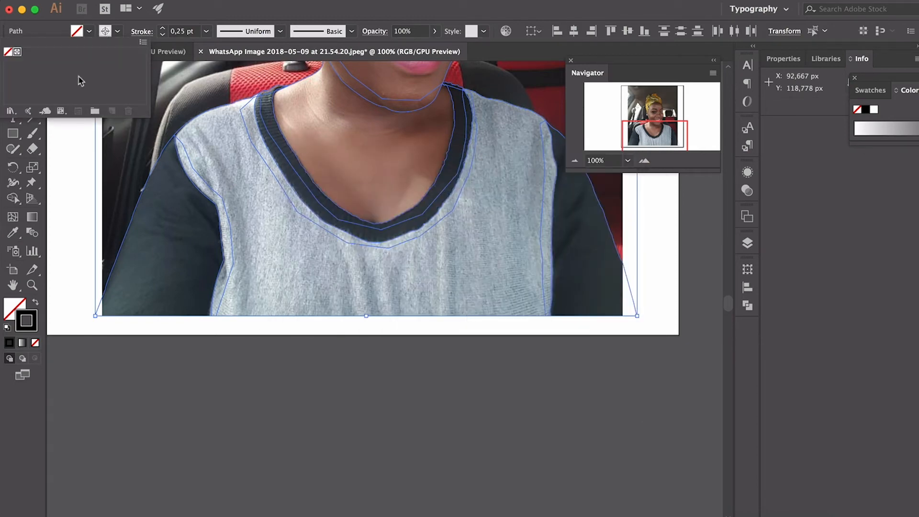
scroll(313, 113, "up", 5)
left_click(706, 306)
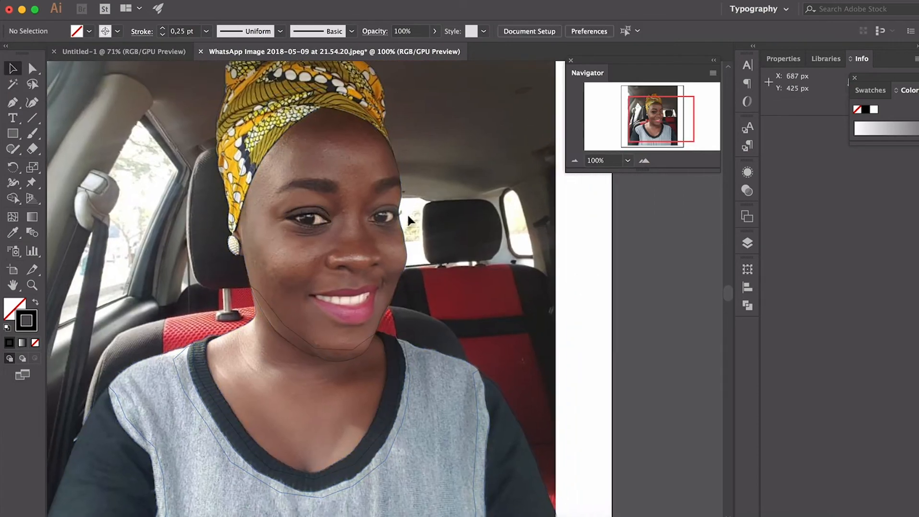
Start an unfilled Pen path for the eyelid shading, running from below the brow around the outer eye corner and back to the lid
scroll(407, 214, "left", 2)
key("super+y")
key("super+y")
left_click(645, 161)
left_click(645, 161)
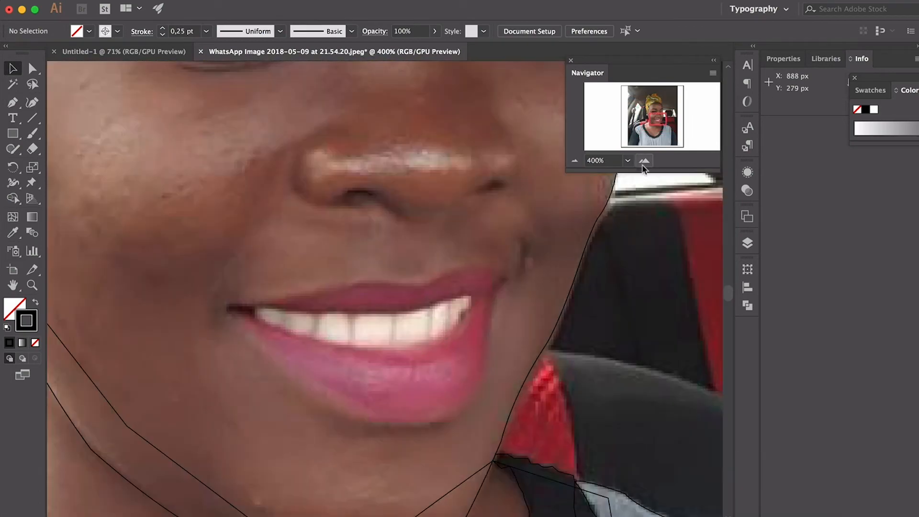
mouse_move(653, 115)
left_mouse_down()
mouse_move(660, 125)
mouse_move(656, 114)
left_mouse_up()
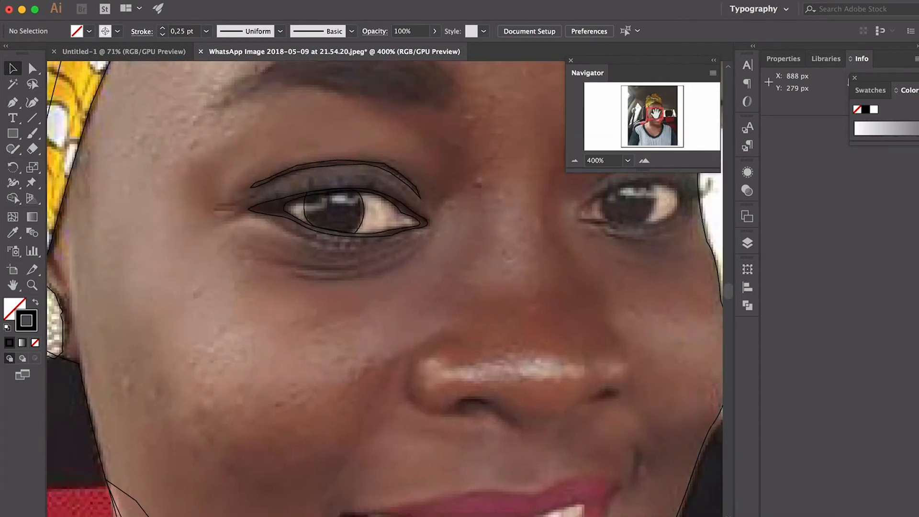
key("p")
left_click(271, 95)
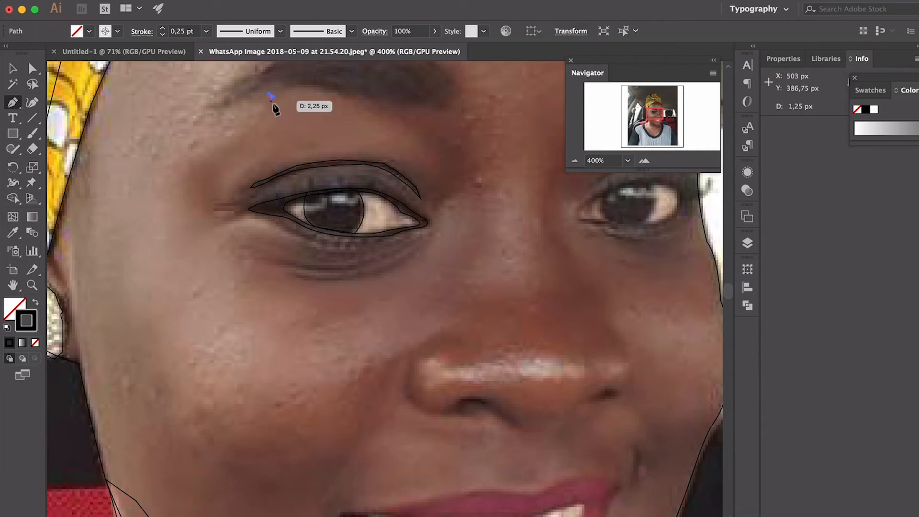
left_click(261, 122)
left_click(245, 135)
left_click(229, 144)
left_click(215, 152)
left_click(197, 157)
left_click(189, 170)
left_click(186, 188)
left_click(194, 204)
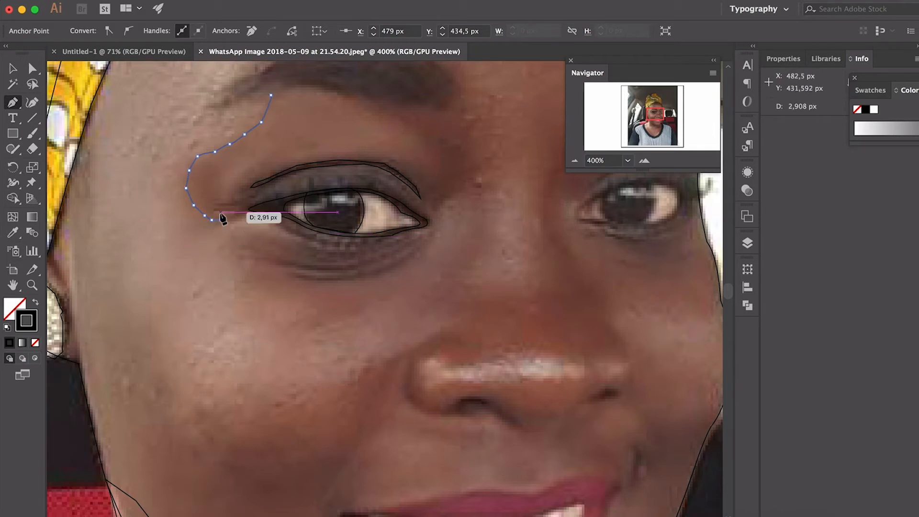
left_click(240, 159)
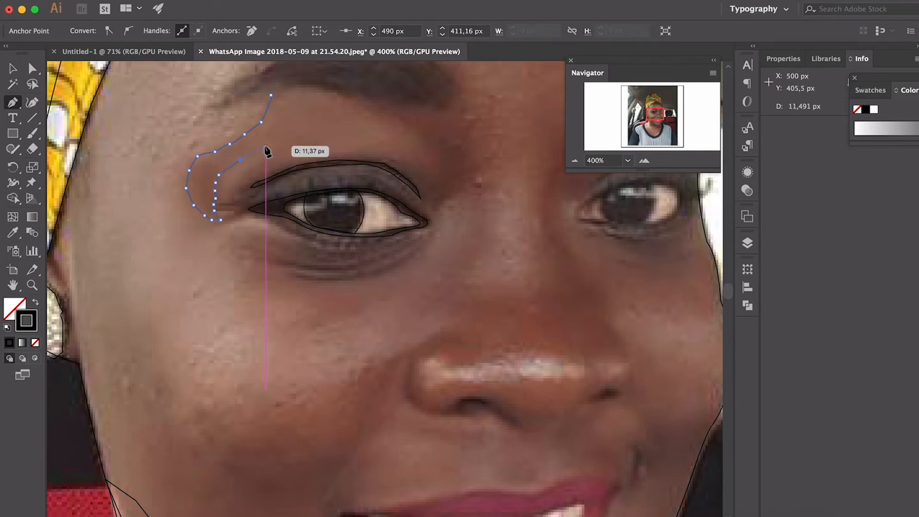
left_click(271, 143)
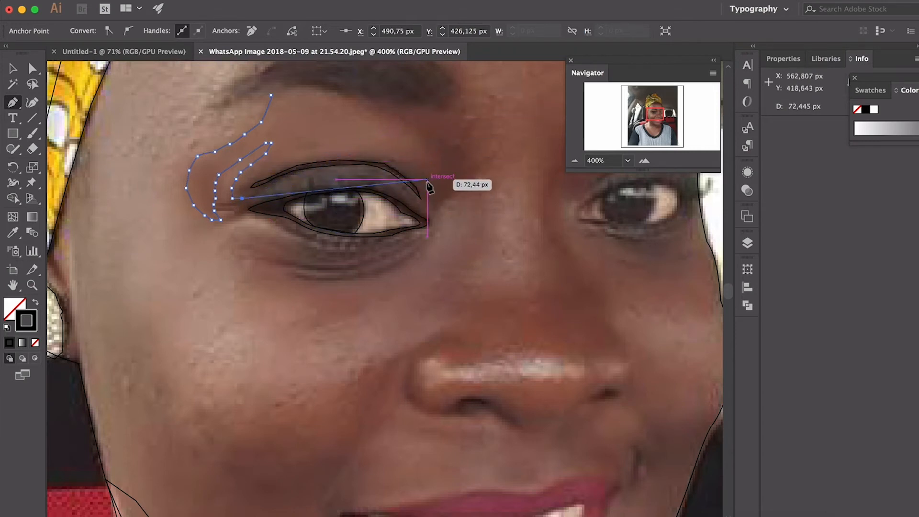
Continue the eyelid shading path around the inner eye corner and beneath the brow, closing it at its start
left_click_drag(441, 160, 435, 145)
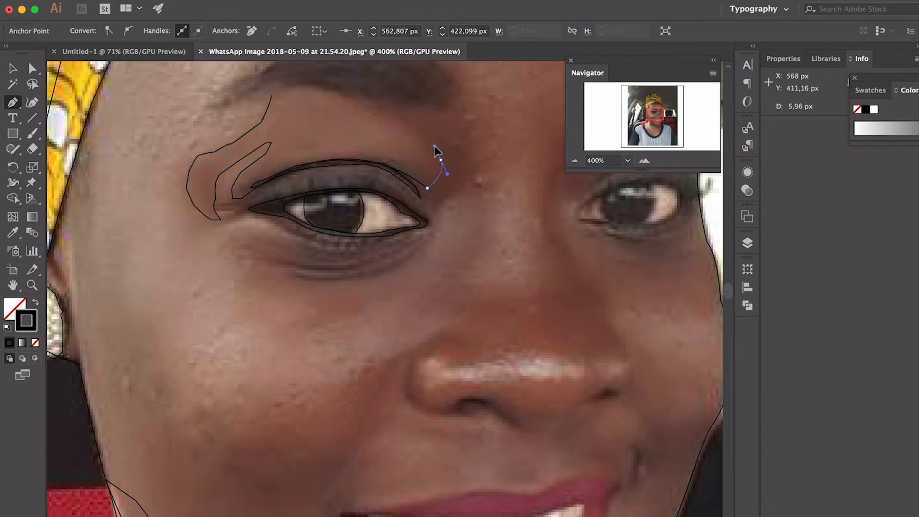
left_click(412, 129)
left_click(396, 119)
left_click(360, 106)
left_click(330, 95)
left_click(300, 85)
left_click(271, 96)
Trace the cheek patch under the eye and the shadow at the brow's inner end as separate closed paths
left_click(243, 247)
left_click(236, 279)
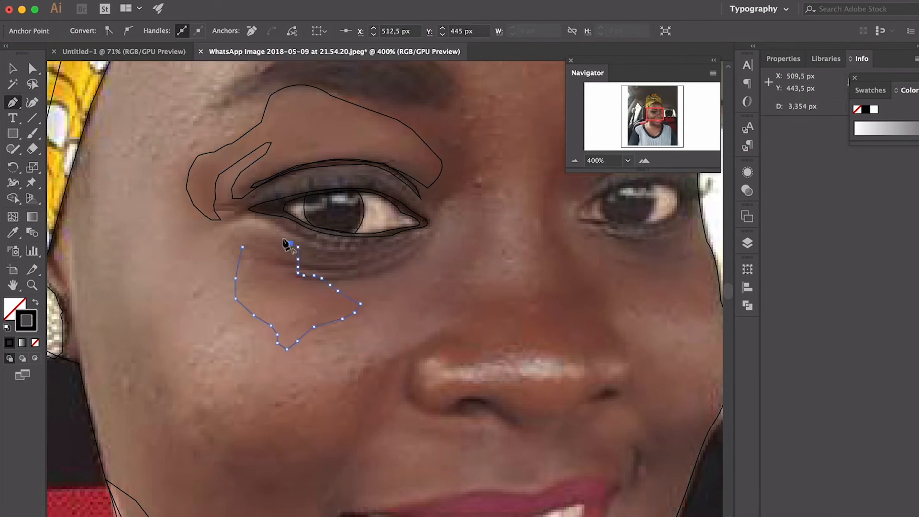
left_click(458, 93)
left_click(442, 66)
left_click(471, 81)
left_click(467, 111)
left_click(478, 113)
left_click(476, 125)
left_click(479, 140)
left_click(442, 132)
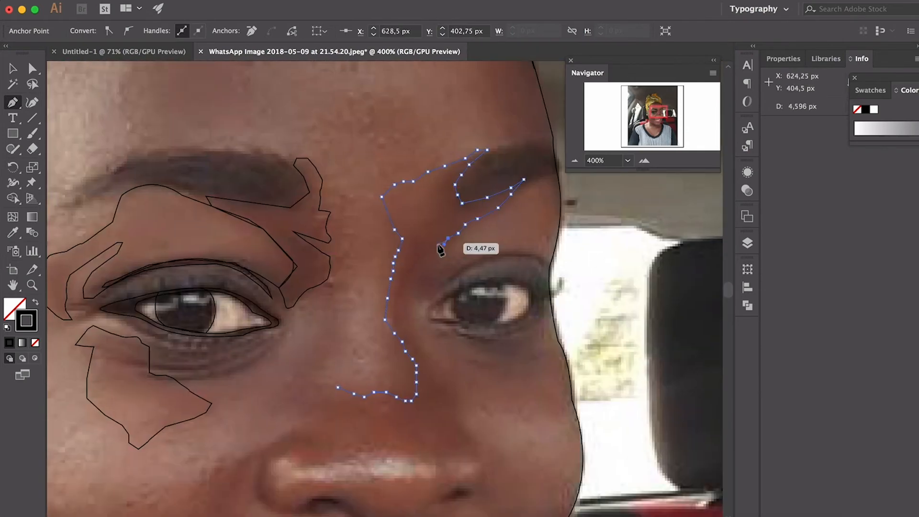
Continue the far brow's shadow path down the nose bridge and around the nose, closing it at the start of the bridge edge
left_click(440, 252)
left_click(427, 253)
left_click(422, 245)
left_click(417, 259)
left_click(413, 275)
left_click(411, 283)
left_click(407, 291)
left_click_drag(408, 320, 412, 333)
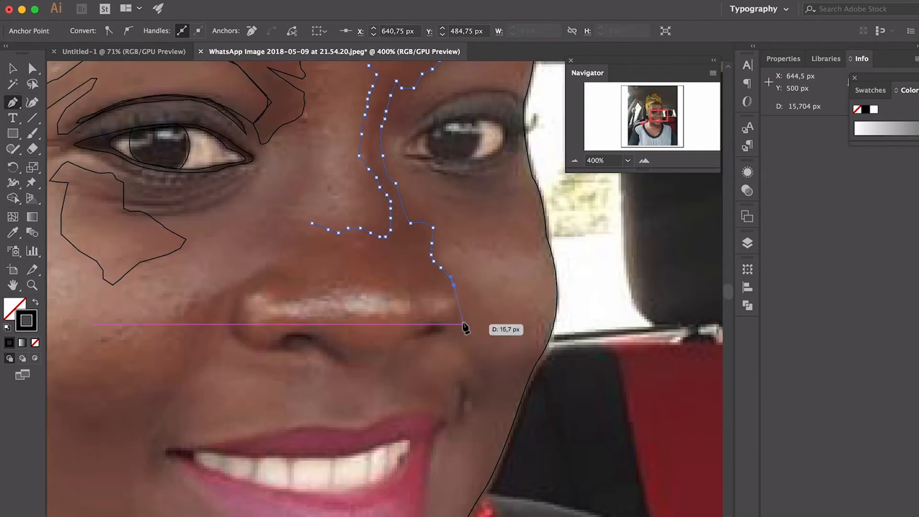
left_click(290, 275)
left_click(291, 260)
left_click(300, 239)
left_click(312, 223)
Trace the light reflection across the tip of the nose as a separate path inside the nose outline
left_click(263, 285)
left_click(272, 290)
left_click(286, 301)
left_click(358, 285)
key("a")
key("super+=")
key("super+=")
key("super+=")
key("super+minus")
key("super+minus")
key("super+minus")
key("super+minus")
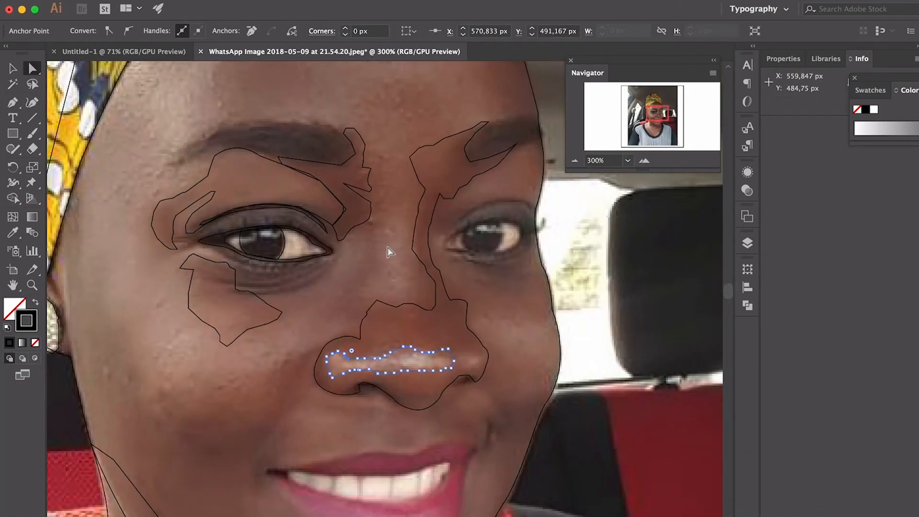
Trace the nose-bridge highlight and the lighter patches in the middle of the forehead as separate Pen paths
key("p")
left_click(377, 219)
left_click(410, 256)
scroll(416, 230, "up", 4)
left_click(476, 229)
left_click(498, 144)
left_click(335, 129)
left_click(390, 250)
scroll(310, 188, "up", 4)
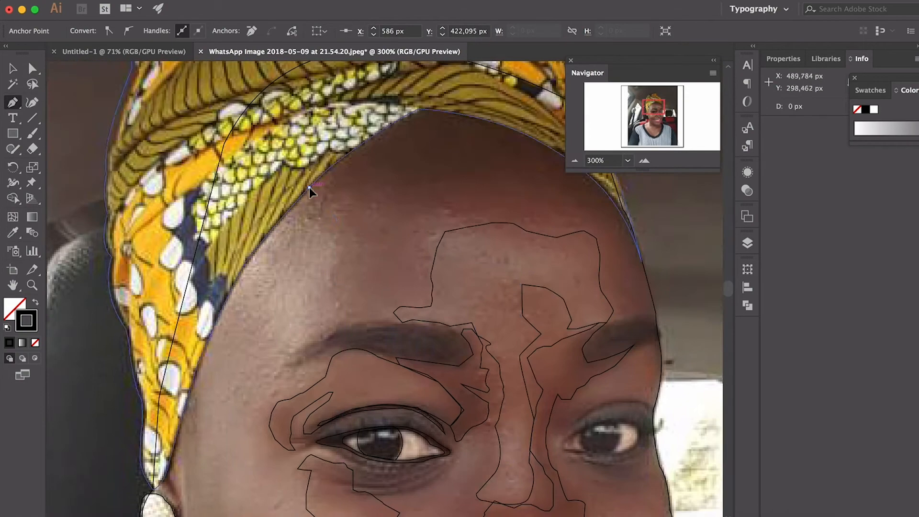
Trace the temple and cheek highlight from the headwrap edge, following the brow, outer eye corner and cheekbone
scroll(309, 188, "down", 6)
left_click(364, 262)
left_click(410, 281)
key("super+=")
key("super+=")
key("super+minus")
key("super+minus")
key("super+minus")
left_click(374, 396)
scroll(410, 222, "up", 3)
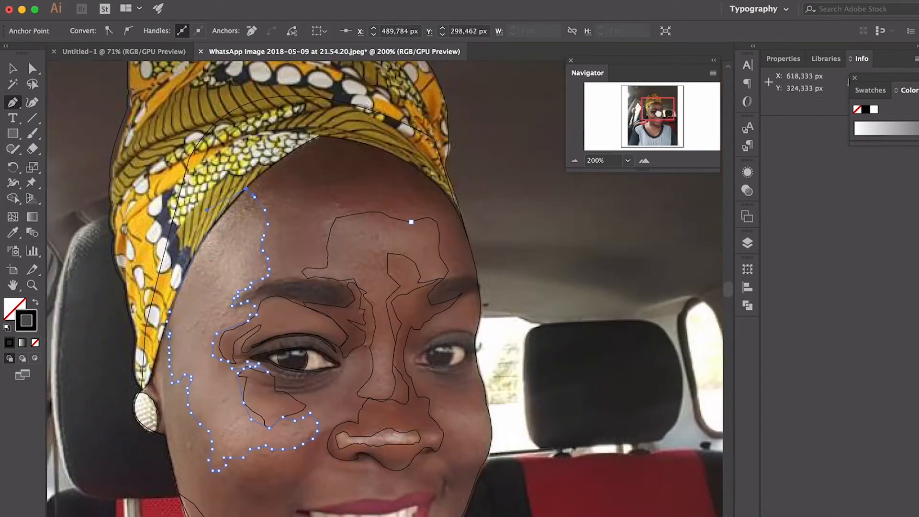
Trace the lighter patch on the far cheek beside the nose as a closed path
scroll(386, 289, "down", 5)
left_click(485, 247)
left_click(428, 251)
left_click(461, 305)
left_click(482, 305)
left_click(485, 247)
Trace the cheek shadow's lower edge, starting above the upper lip and running outward below the nose
scroll(485, 268, "down", 5)
left_click(419, 230)
left_click(407, 231)
left_click(391, 226)
left_click(386, 226)
left_click(378, 222)
left_click(371, 217)
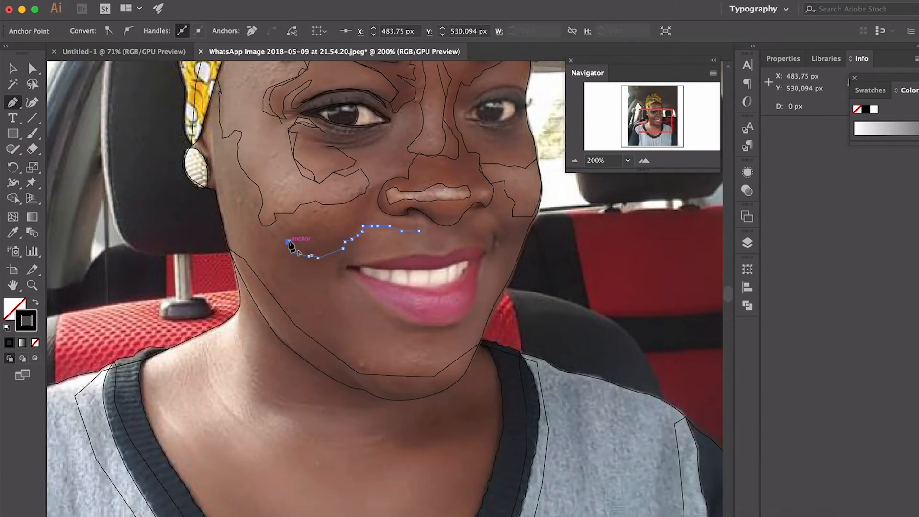
Complete the cheek shadow shape and trace the small creases above the lip and beside the mouth corners
key("super+=")
key("super+=")
key("super+=")
left_click(328, 87)
key("super+minus")
key("super+minus")
key("super+minus")
left_click(350, 241)
key("super+=")
key("super+=")
key("super+=")
key("super+=")
left_click(421, 153)
Start the lip outline at the dip of the upper lip and curve it around the far mouth corner, redoing misplaced anchors
left_click(343, 309)
left_click(474, 278)
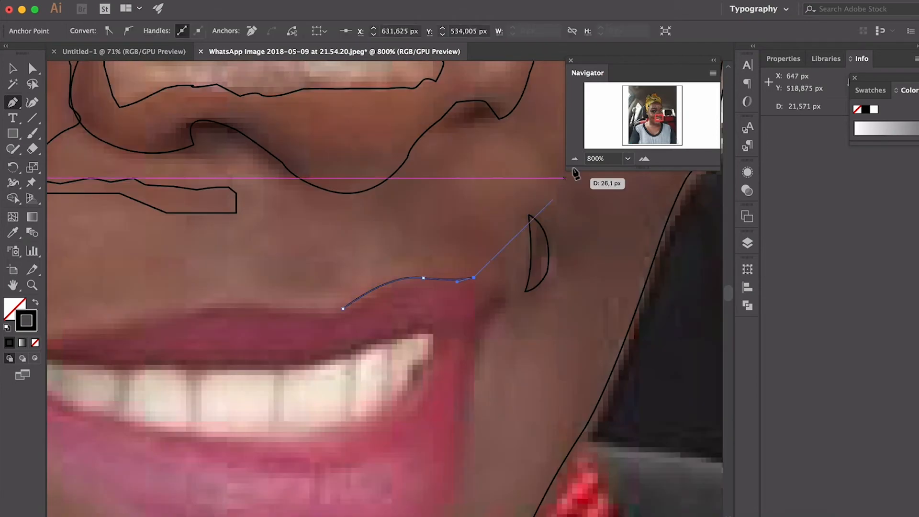
left_click(575, 159)
left_click(644, 158)
key("super+z")
key("super+z")
left_click_drag(408, 266, 433, 268)
left_click_drag(546, 281, 573, 273)
left_click(545, 281)
left_click(535, 316)
left_click_drag(498, 388, 443, 180)
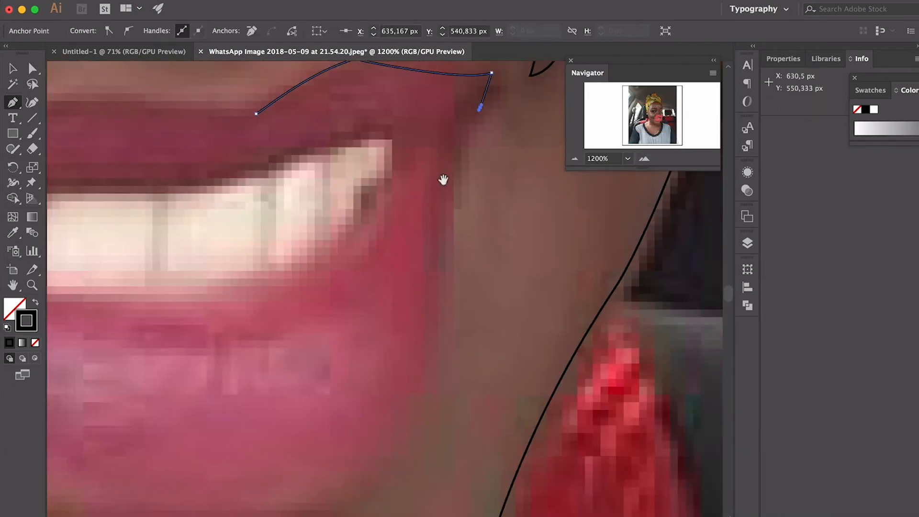
Continue the lip outline from the far mouth corner around the lower lip's outer edge to the near mouth corner
key("super+minus")
left_click_drag(326, 361, 277, 363)
left_click_drag(158, 325, 457, 406)
left_click_drag(446, 414, 407, 379)
left_click(259, 279)
key("super+z")
key("super+minus")
key("super+minus")
key("super+minus")
left_click_drag(326, 266, 323, 267)
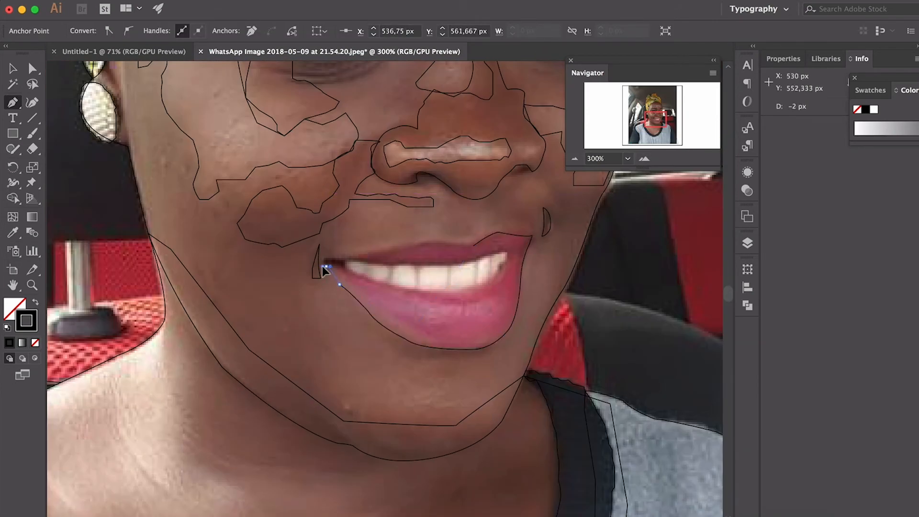
Trace the lower lip's inner edge below the teeth to the far mouth corner, closing the lower-lip shape and redoing misplaced anchors
left_click(332, 258)
left_click(390, 259)
key("super+z")
key("super+z")
key("super+=")
scroll(416, 288, "down", 10)
scroll(416, 288, "up", 10)
left_click(441, 360)
mouse_move(553, 388)
left_mouse_down()
mouse_move(589, 393)
mouse_move(397, 370)
left_mouse_up()
left_click_drag(460, 311, 480, 283)
left_click(491, 287)
key("super+z")
left_click(498, 299, "super")
Trace the upper lip as a closed path, following its outer contour and returning along the top of the teeth
left_click(255, 312)
left_click_drag(311, 307, 332, 299)
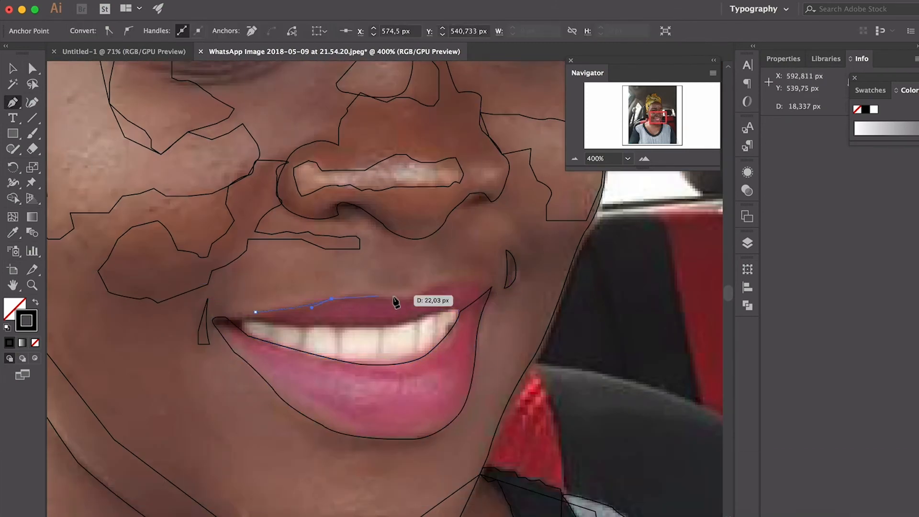
left_click(413, 321)
left_click(355, 326)
left_click(310, 326)
left_click(215, 322)
left_click(256, 312)
left_click(413, 320, "super")
Trace the shadow around the near eye, running below the eye, around the outer corner and along the upper lid
left_click_drag(659, 117, 657, 112)
key("super+=")
key("super+=")
key("super+=")
left_click(588, 174)
left_click(447, 298)
key("super+minus")
key("super+minus")
left_click(277, 235)
left_click(199, 189)
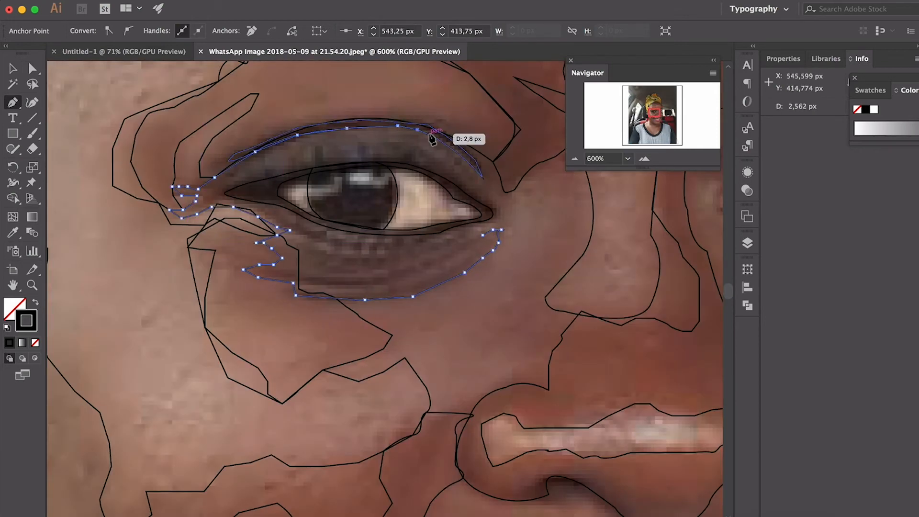
Redo the last upper-lid anchor and complete the near eye's shadow shape around the inner corner
key("super+z")
left_click(329, 123)
left_click(488, 225)
left_click(482, 235)
Trace the lower-face shadow from beside the near mouth corner down to the chin, along it and up to the far mouth corner
key("super+minus")
key("super+minus")
left_click(412, 177)
scroll(400, 307, "down", 5)
left_click(290, 279)
left_click(340, 446)
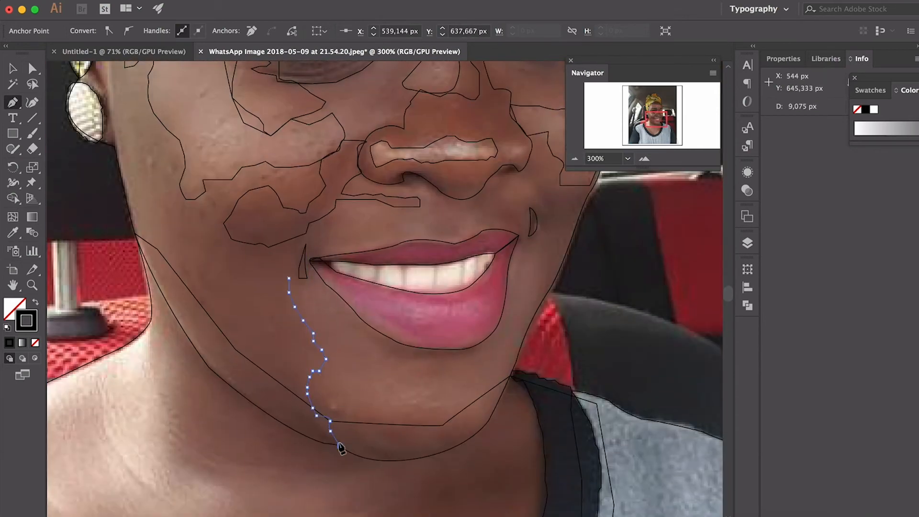
left_click(386, 405)
left_click(459, 401)
left_click(518, 355)
left_click(550, 290)
left_click(539, 235)
left_click(522, 277)
Trace the shadow patches between the nose and upper lip and beside the far mouth corner
left_click(404, 181)
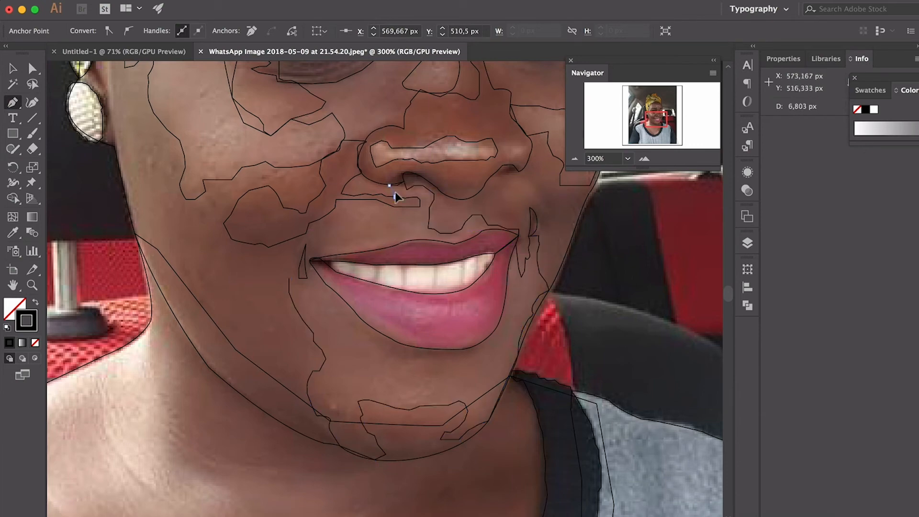
left_click(408, 229)
left_click(322, 253)
left_click_drag(656, 120, 661, 117)
left_click(390, 291)
key("super+=")
left_click(539, 331)
Trace the dark opening of the far nostril as a small closed path
key("super+=")
key("super+=")
key("super+=")
left_click(382, 323)
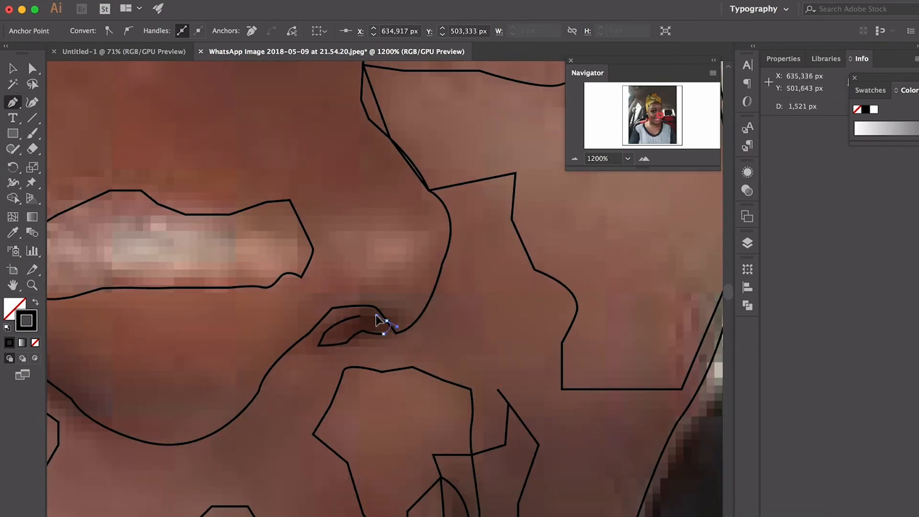
scroll(382, 323, "left", 5)
left_click(340, 308)
Trace the far eye's upper-lid crease as a thin closed shape and adjust its anchors to smooth the curve
scroll(340, 308, "up", 5)
key("super+minus")
left_click(443, 286)
left_click(221, 332)
left_click(412, 268)
key("super+=")
key("a")
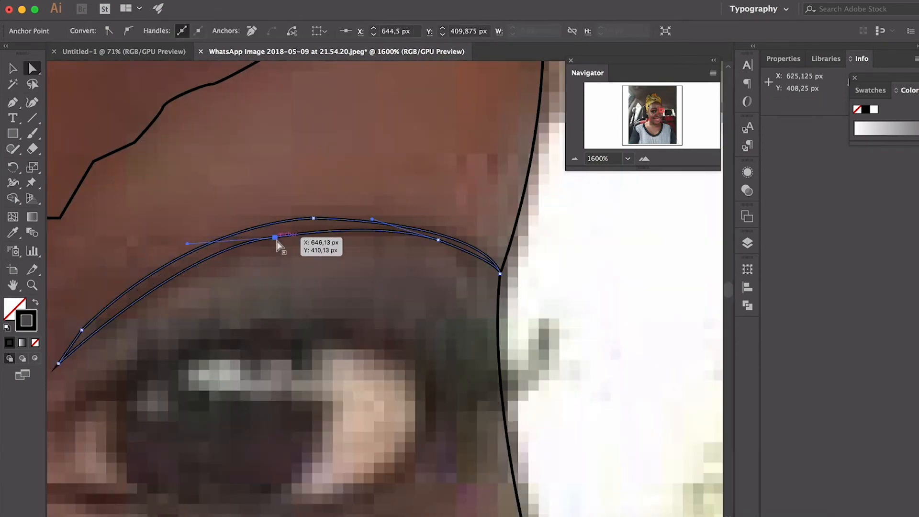
left_click_drag(82, 330, 93, 328)
key("super+shift+a")
Trace the shadow around the far eye, starting at the face edge and following the upper lid toward the inner corner
key("super+minus")
left_click_drag(439, 255, 441, 261)
scroll(441, 261, "down", 3)
key("p")
left_click(538, 214)
left_click(484, 161)
left_click(366, 170)
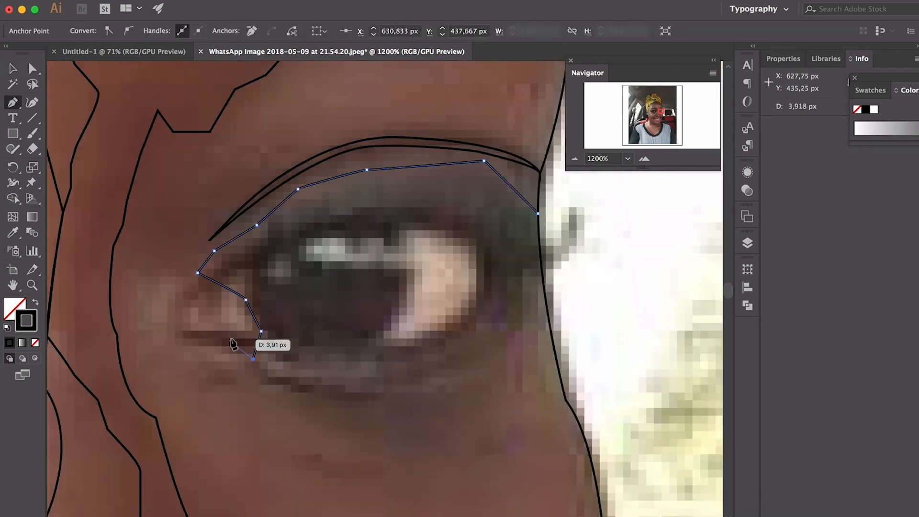
Trace the small irregular patch beside the far eye's inner corner as a closed path
left_click(136, 277)
left_click(180, 277)
left_click(181, 345)
left_click(143, 362)
Trace the outer lash-line contour around the far eye as a closed curved path
left_click(239, 257)
left_click_drag(357, 213, 412, 211)
left_click(497, 241)
left_click_drag(485, 310, 458, 334)
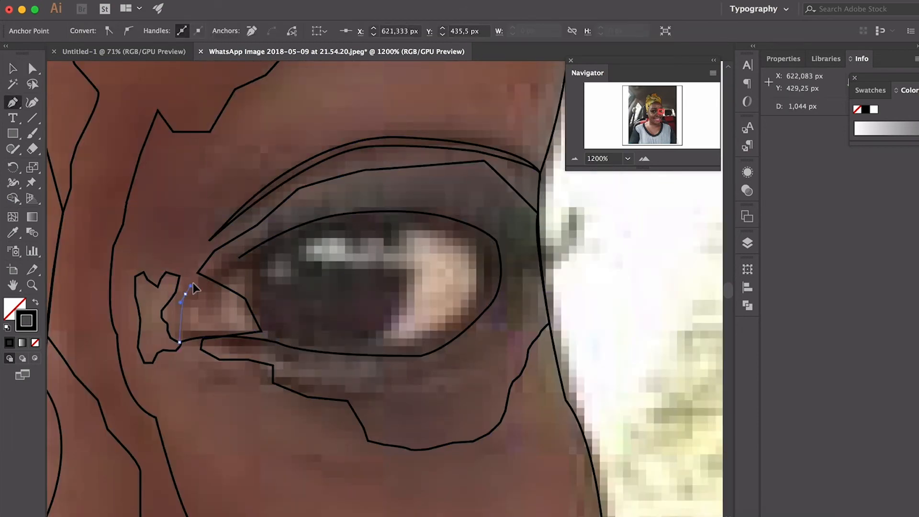
left_click_drag(193, 283, 220, 282)
left_click(239, 258)
Trace the far eye's opening inside the lash line as a closed curve and refine its upper contour
left_click(452, 228)
left_click_drag(487, 272, 489, 304)
left_click_drag(446, 332, 416, 347)
scroll(329, 345, "left", 3)
left_click_drag(424, 251, 485, 245)
key("a")
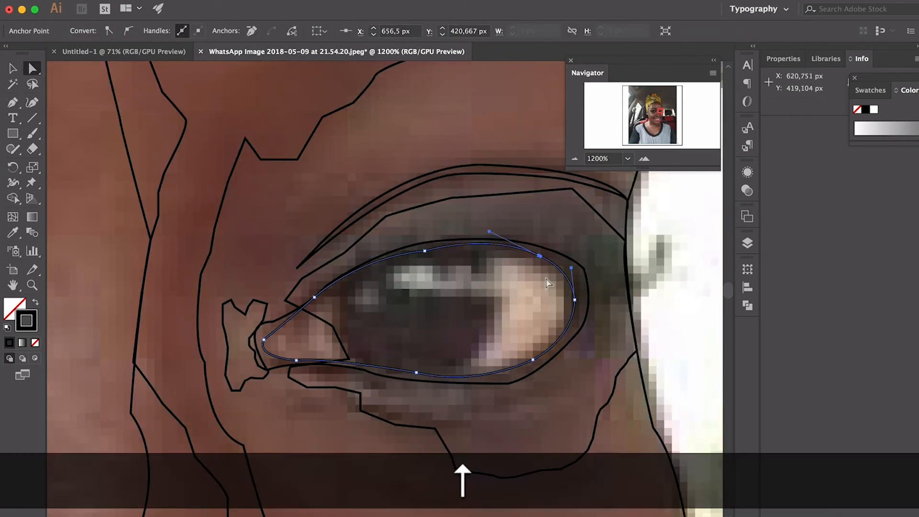
left_click(480, 309)
Draw both curved sides of the far eye's iris and the curve marking the inner eye corner
key("p")
left_click(493, 246)
left_click_drag(468, 366, 447, 380)
left_click(353, 362)
left_click_drag(348, 275, 371, 263)
left_click(301, 308)
left_click_drag(322, 357, 345, 367)
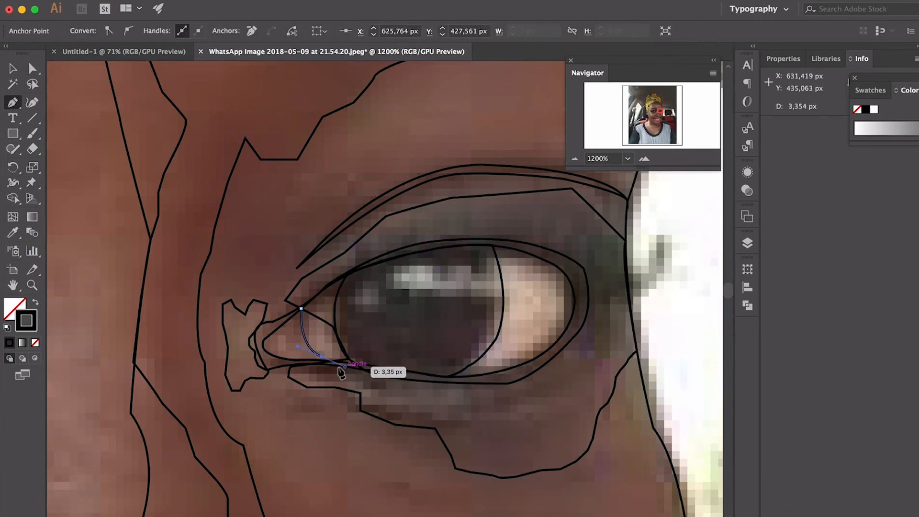
Examine the traced portrait in outline view, checking the whole figure and the mouth and chin, and return to preview
key("super+1")
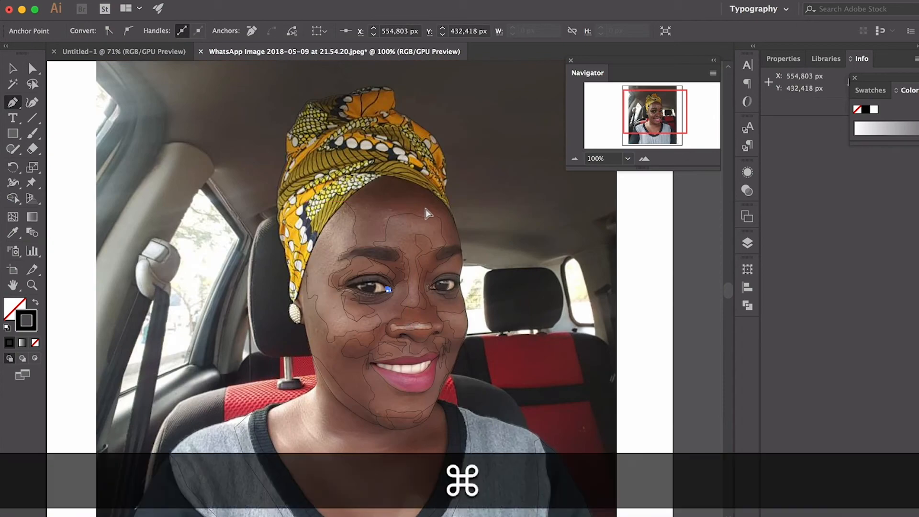
key("super+y")
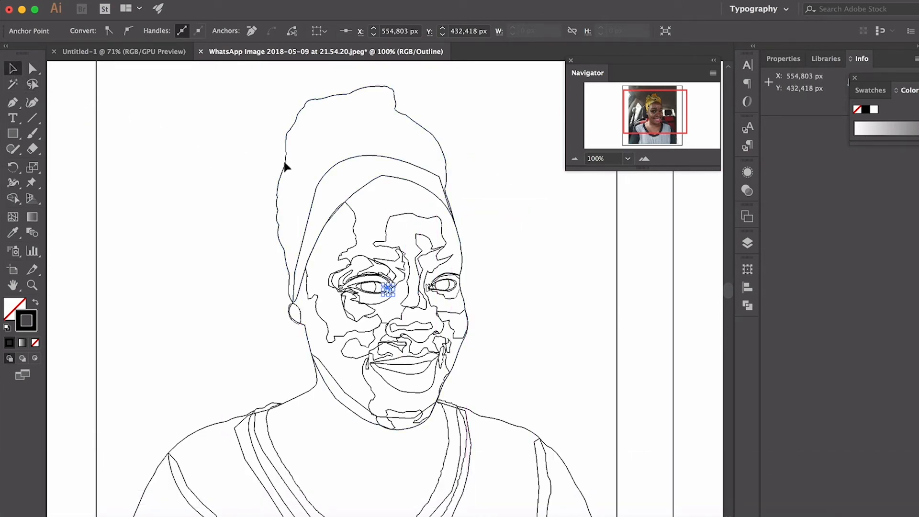
left_click(539, 225)
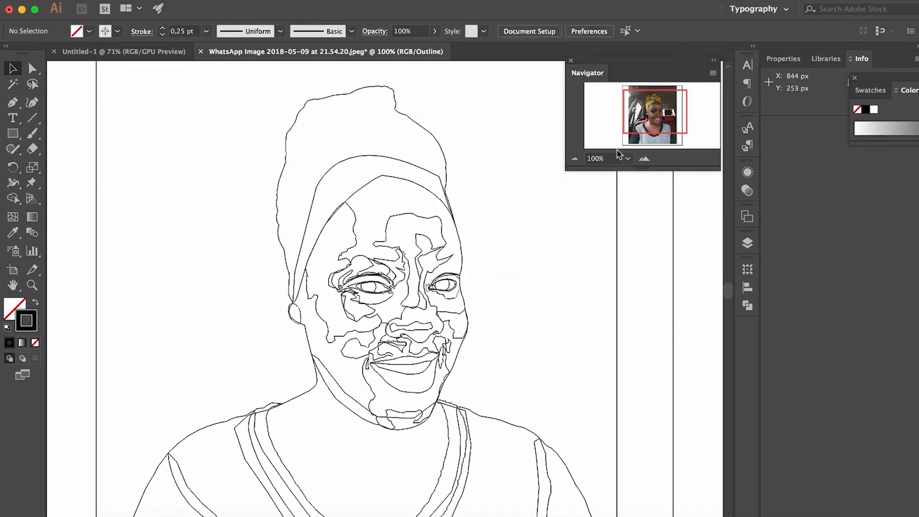
mouse_move(662, 118)
left_mouse_down()
mouse_move(652, 113)
mouse_move(664, 116)
mouse_move(665, 145)
mouse_move(652, 135)
mouse_move(661, 119)
left_mouse_up()
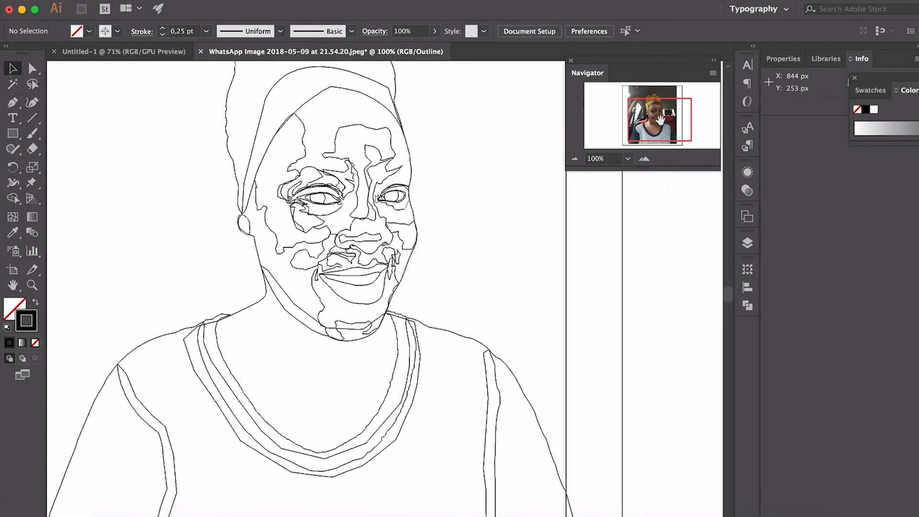
left_click(645, 155)
left_click(645, 155)
left_click(645, 155)
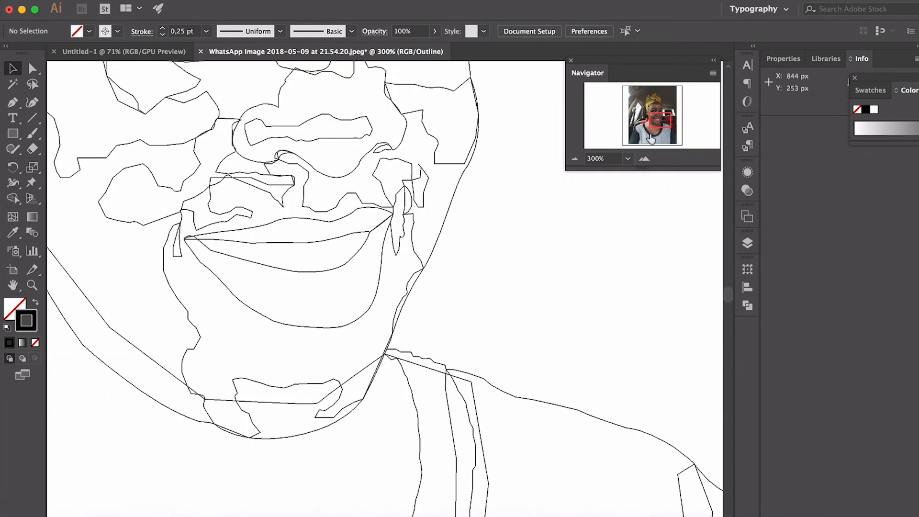
mouse_move(654, 122)
left_mouse_down()
mouse_move(660, 113)
mouse_move(650, 110)
left_mouse_up()
key("super+y")
Trace two white spots on the lower side section of the headwrap above the earring
key("p")
left_click(257, 229)
left_click(271, 239)
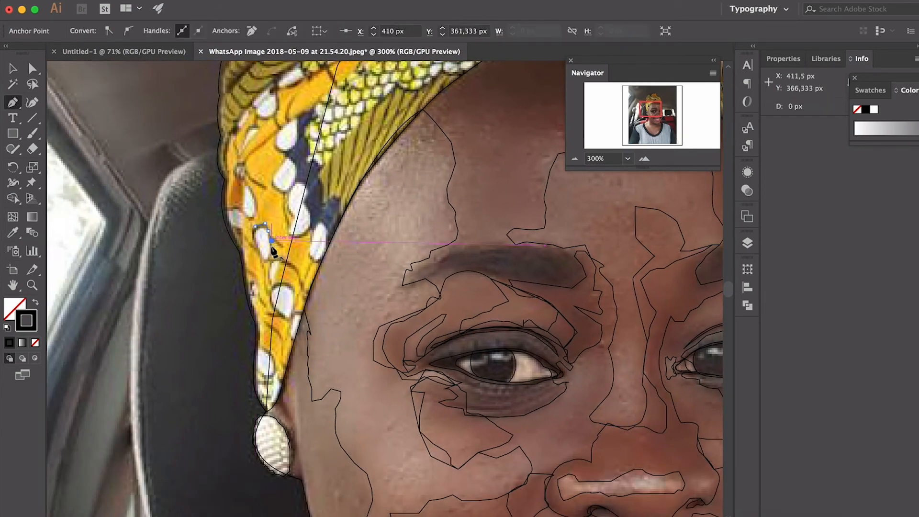
left_click(272, 286)
left_click(282, 282)
left_click(290, 283)
left_click(294, 294)
left_click(293, 301)
left_click(294, 310)
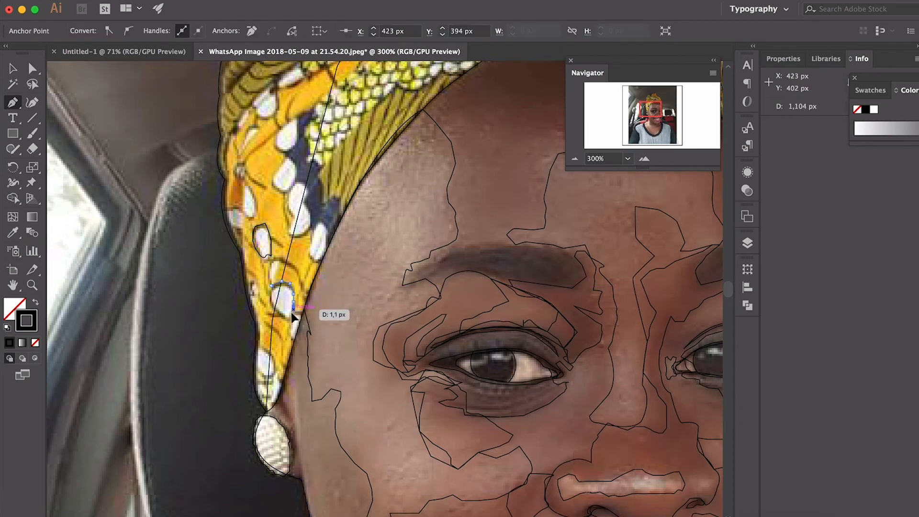
Trace the white headwrap spot beside the hairline as a closed path
left_click(316, 226)
left_click(314, 237)
left_click(310, 243)
left_click(310, 254)
left_click(317, 259)
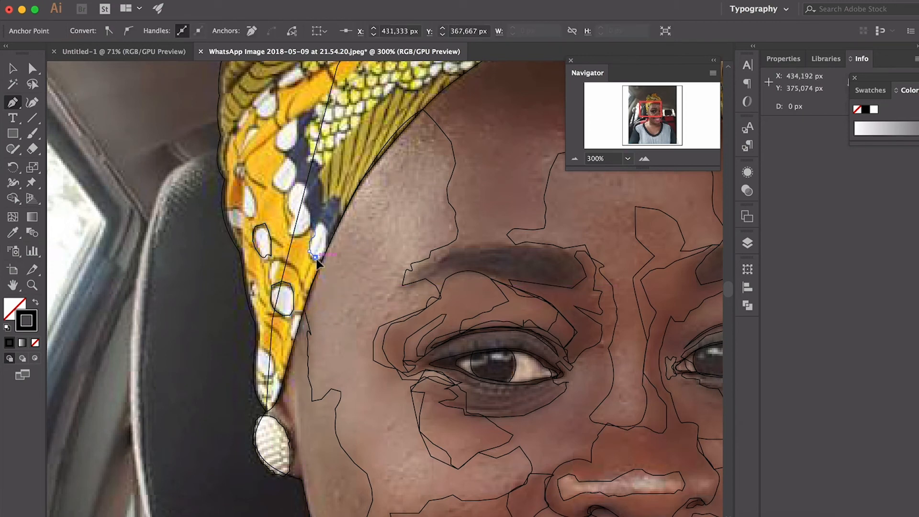
left_click(325, 254)
left_click(327, 239)
left_click(326, 233)
Trace the white spot directly above the hairline spot, beside the headwrap's dark blue patch
left_click(305, 198)
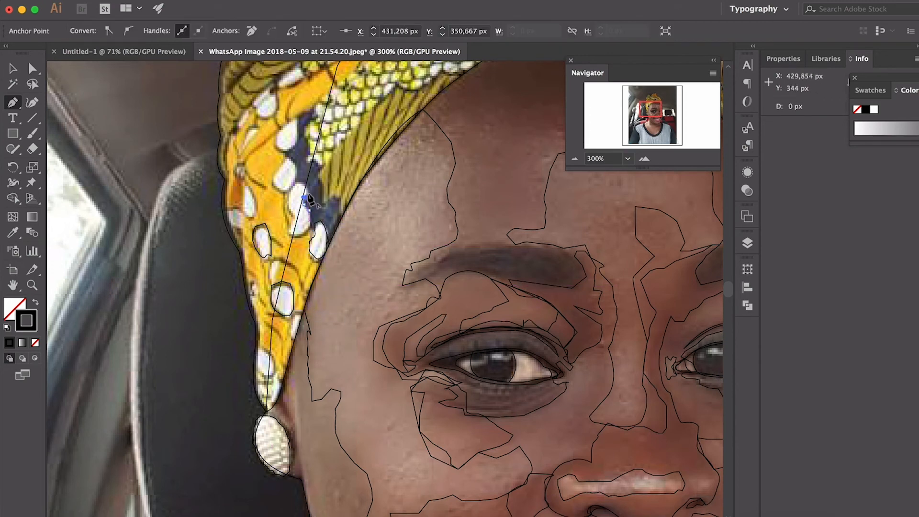
left_click(289, 230)
left_click(293, 235)
left_click(305, 202)
Trace the next two white spots further up the headwrap, along the edge of the dark blue area
left_click(283, 191)
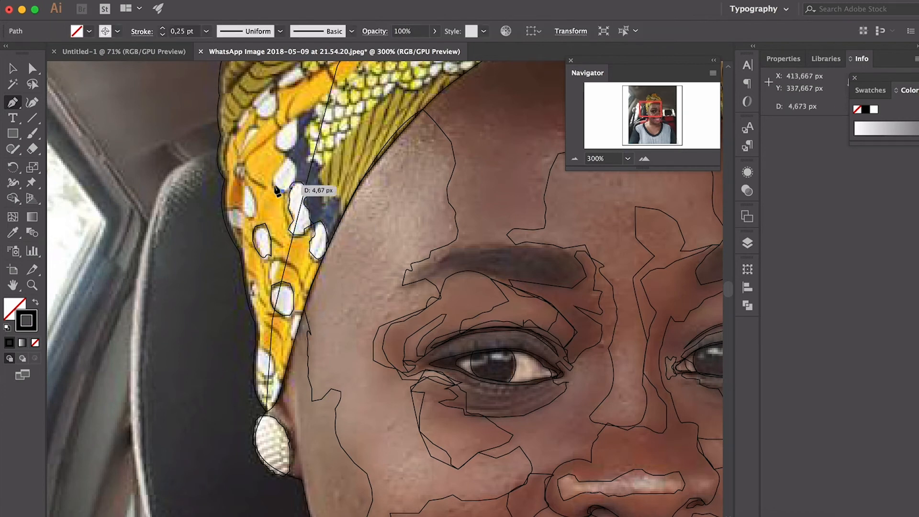
left_click(275, 185)
left_click(271, 179)
left_click(272, 173)
left_click_drag(279, 169, 290, 155)
left_click(279, 133)
left_click(280, 134)
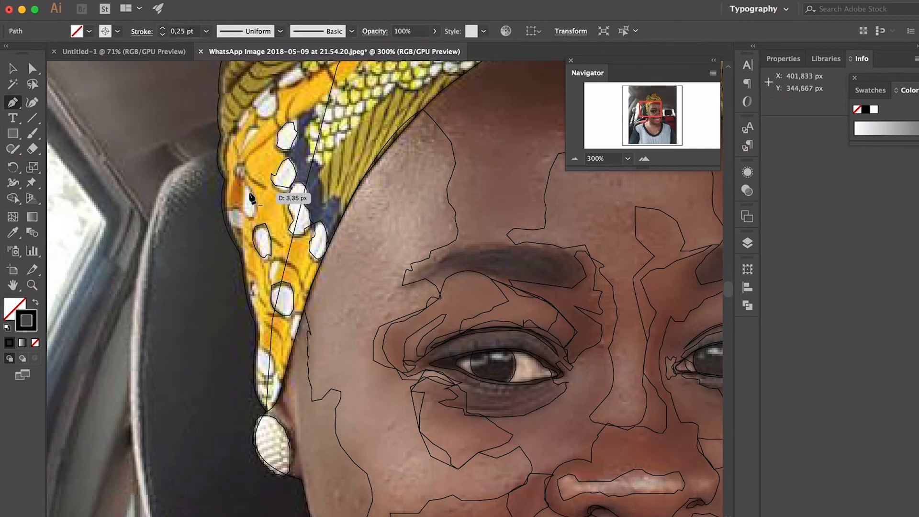
Trace the white spot and the adjoining grey patch at the headwrap's outer edge as one shape
left_click(245, 182)
left_click(250, 197)
left_click_drag(245, 212, 246, 213)
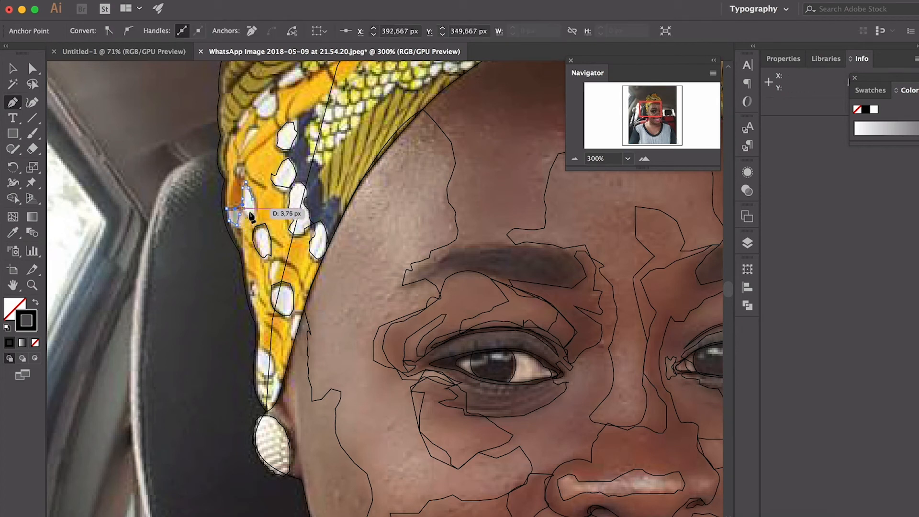
left_click(249, 216)
left_click(255, 209)
left_click(253, 199)
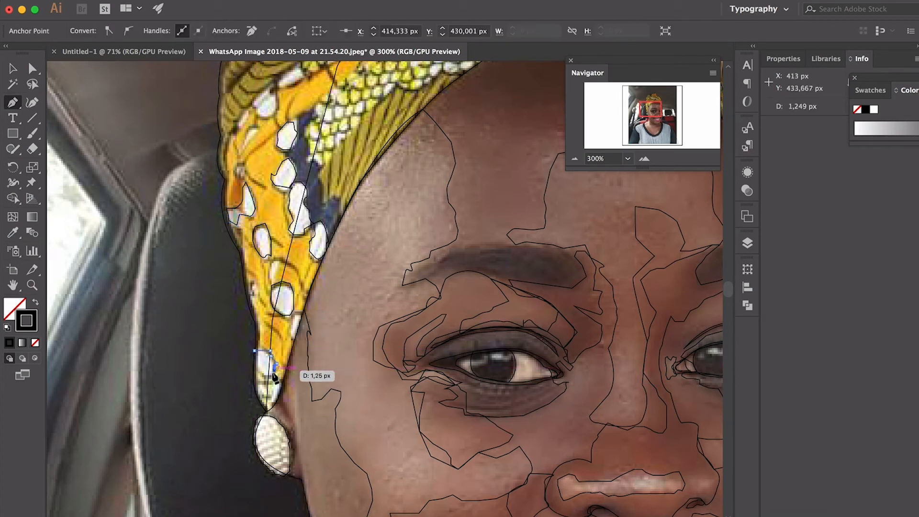
Trace the two white spots one below the other at the headwrap's lower tip, above the earring
left_click_drag(273, 372, 273, 373)
left_click(255, 372)
left_click(254, 350)
left_click(254, 386)
left_click(259, 389)
left_click(266, 394)
left_click(271, 395)
left_click(271, 386)
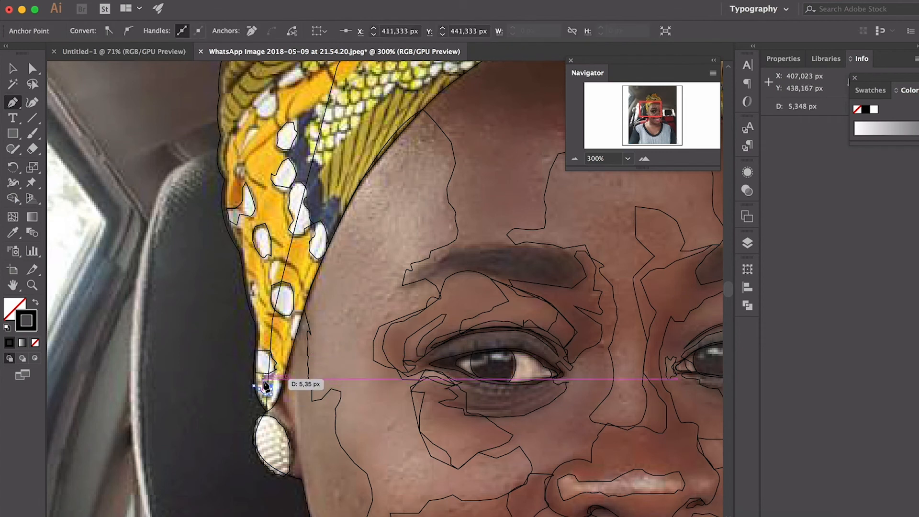
Trace the narrow white patch on the inner side of the headwrap's lower tip as a closed path
left_click(274, 371)
left_click(280, 377)
left_click(281, 386)
left_click(281, 390)
left_click(277, 400)
left_click(271, 389)
left_click(271, 379)
left_click(274, 370)
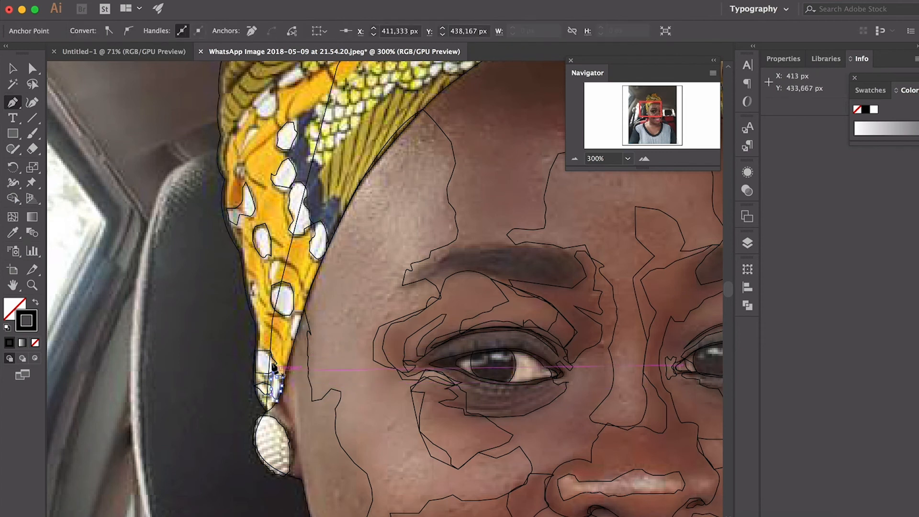
Trace the small white spot at the hairline edge, a little above the headwrap's lower tip
left_click(305, 309)
left_click(290, 315)
left_click(289, 323)
left_click(289, 334)
left_click(296, 337)
left_click(305, 310)
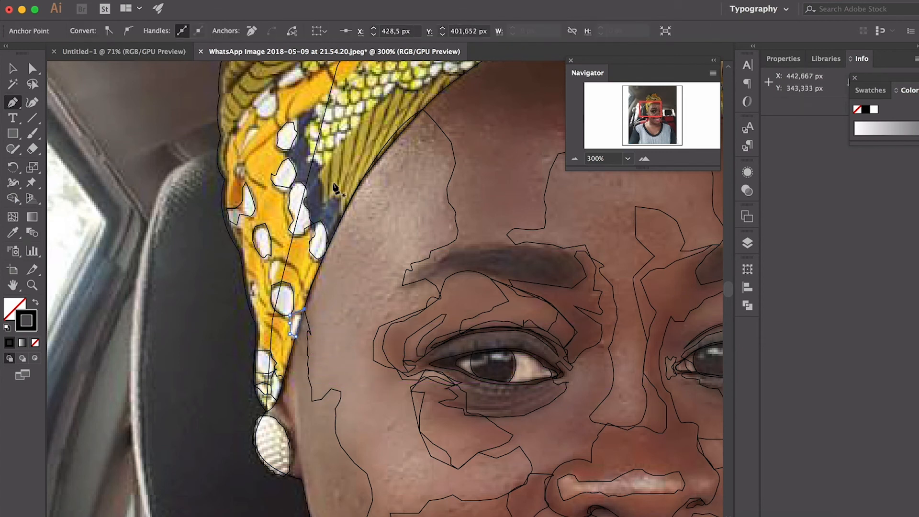
Trace the white marks further up the headwrap: a small triangle, a round spot and the elongated spot next to it
scroll(411, 129, "up", 10)
left_click(270, 321)
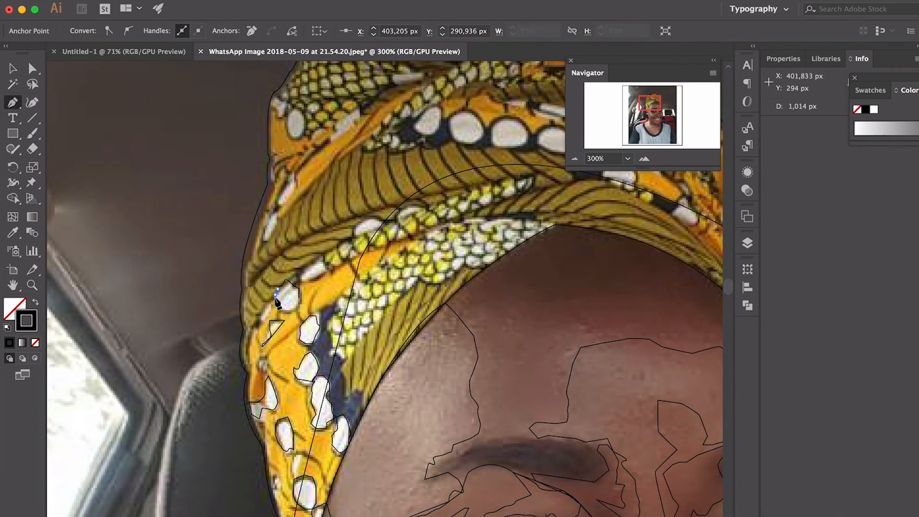
key("super+z")
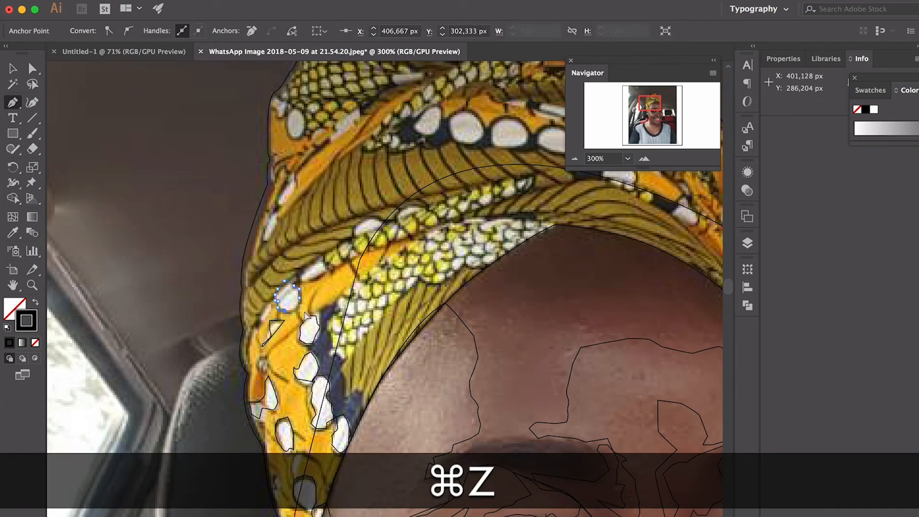
left_click(301, 275)
left_click(306, 269)
left_click(324, 254)
left_click(327, 264)
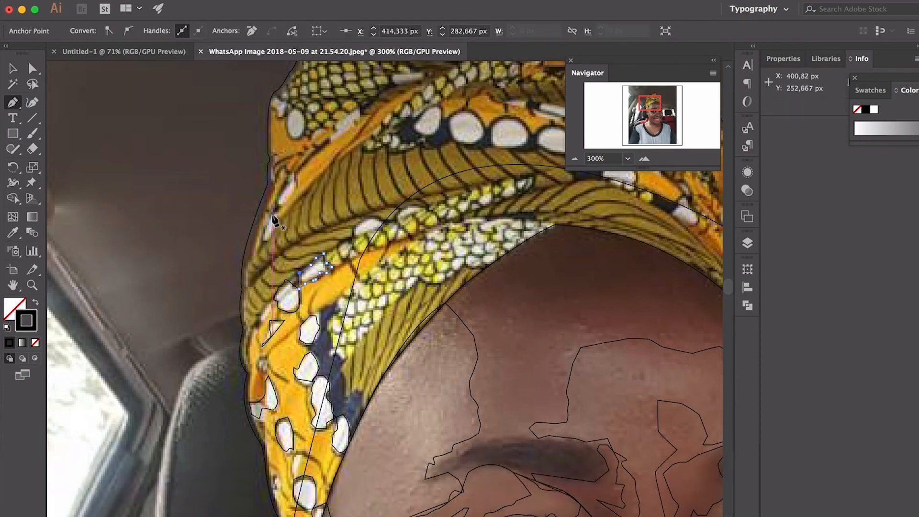
Trace the two small white spots along the headwrap's outer fold, beside the striped olive band
key("super+z")
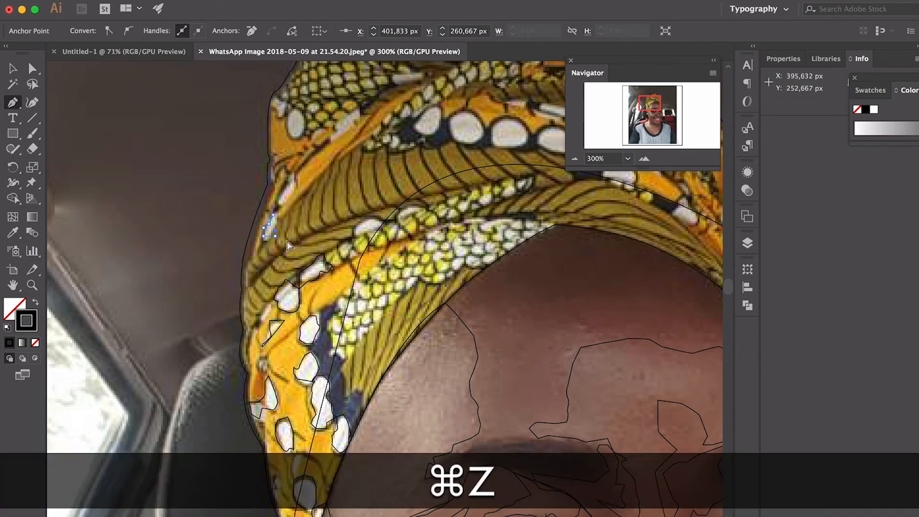
left_click(279, 232)
left_click_drag(270, 216, 289, 198)
left_click(293, 173)
left_click(275, 198)
left_click(280, 186)
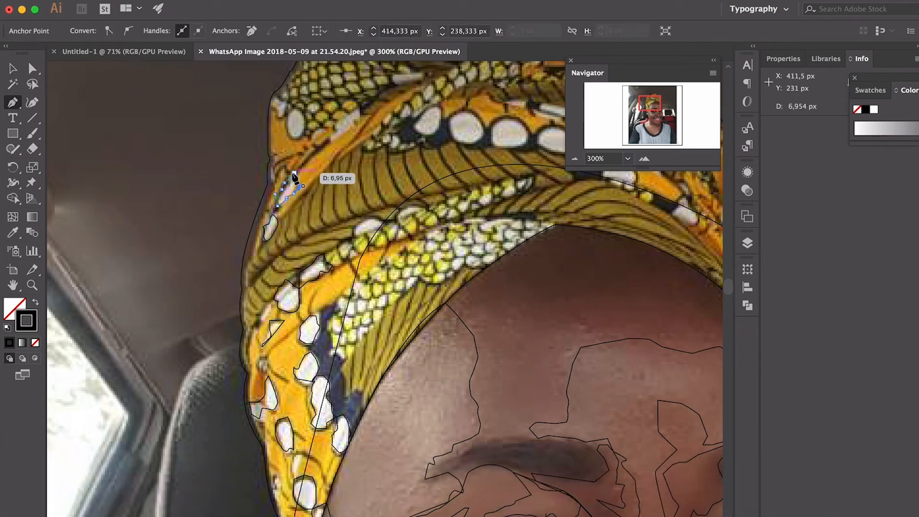
left_click(294, 174)
Trace the oval white spot near the headwrap's upper outer edge
left_click(287, 108)
left_click(286, 118)
left_click(288, 128)
left_click(290, 137)
left_click(297, 136)
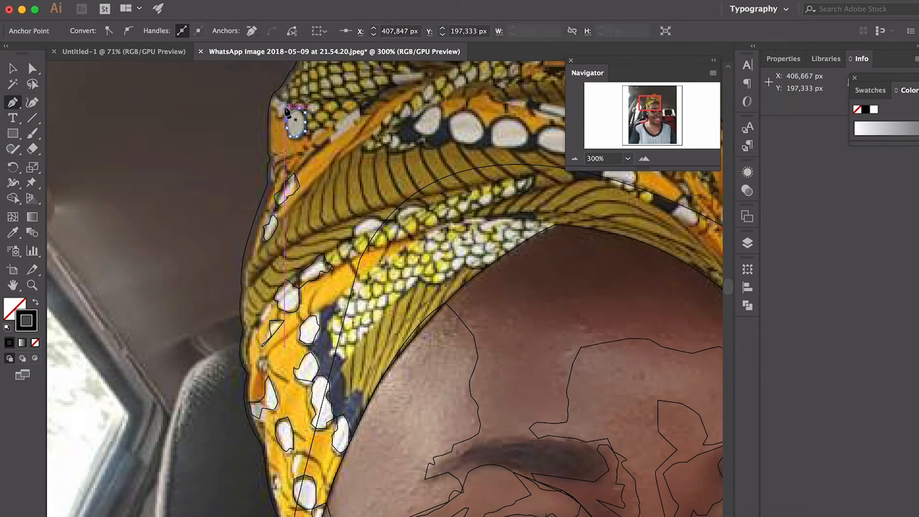
Deselect the oval spot and trace the small white patch beside it on the headwrap's outer edge
key("super+shift+a")
left_click(287, 109)
left_click(287, 103)
left_click(278, 99)
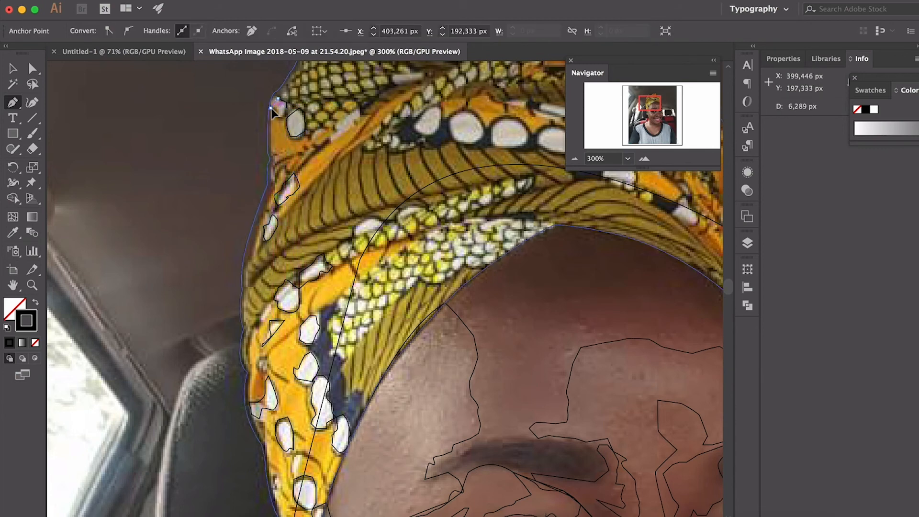
left_click(271, 108)
key("super+z")
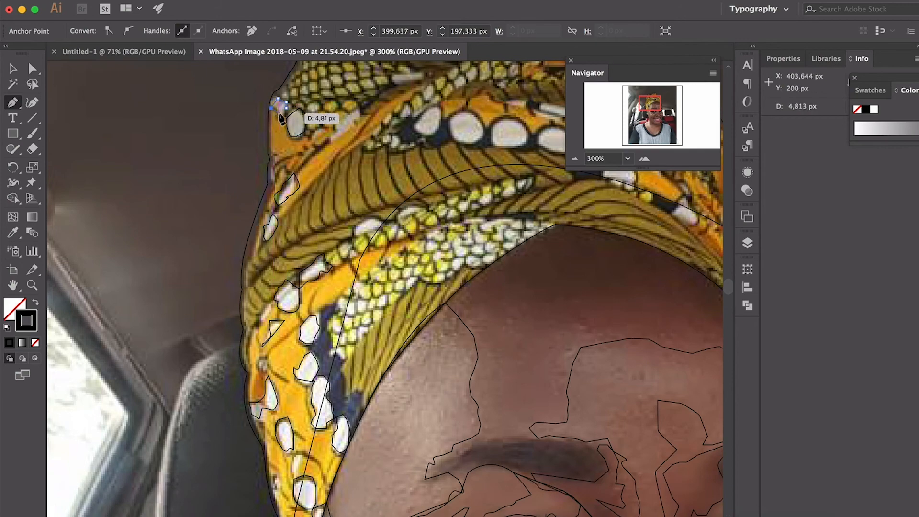
Trace the white spot between the striped olive band and the yellow scale pattern
left_click_drag(378, 227, 318, 225)
left_click(295, 232)
left_click(296, 226)
left_click(302, 219)
left_click(307, 216)
left_click(315, 215)
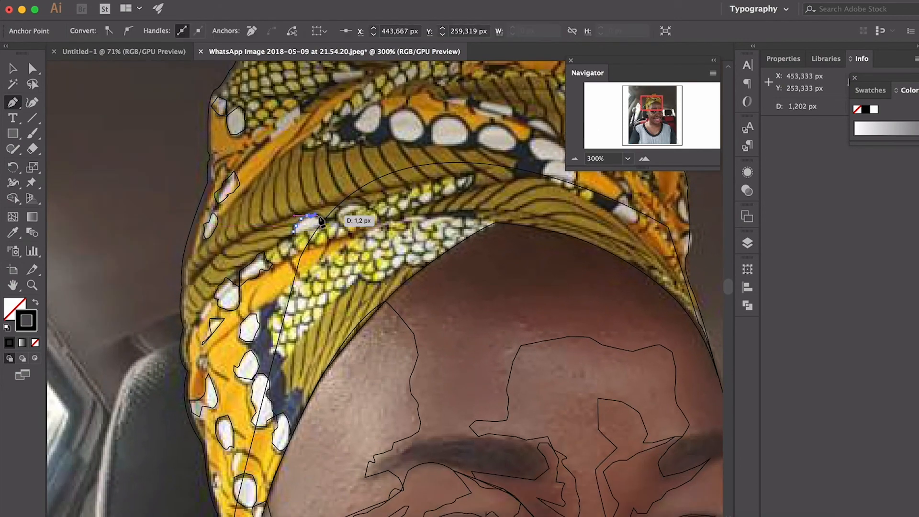
left_click(294, 232)
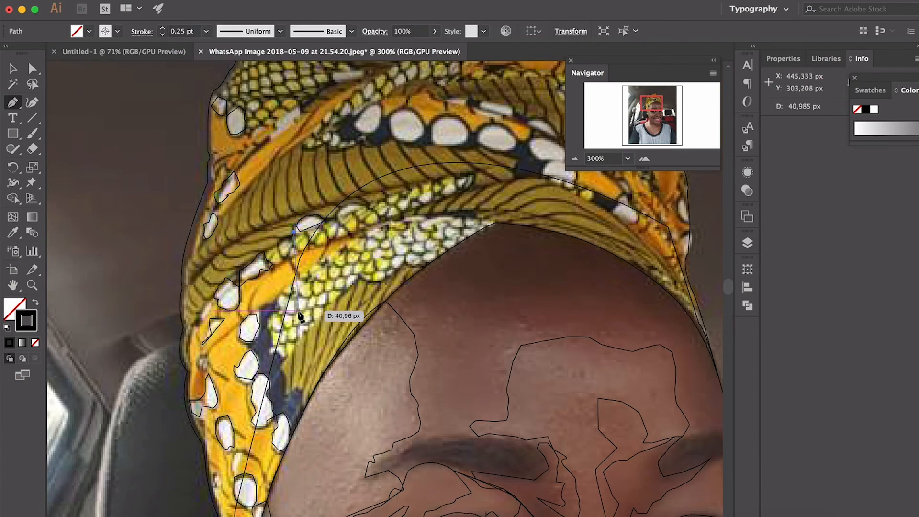
key("super+z")
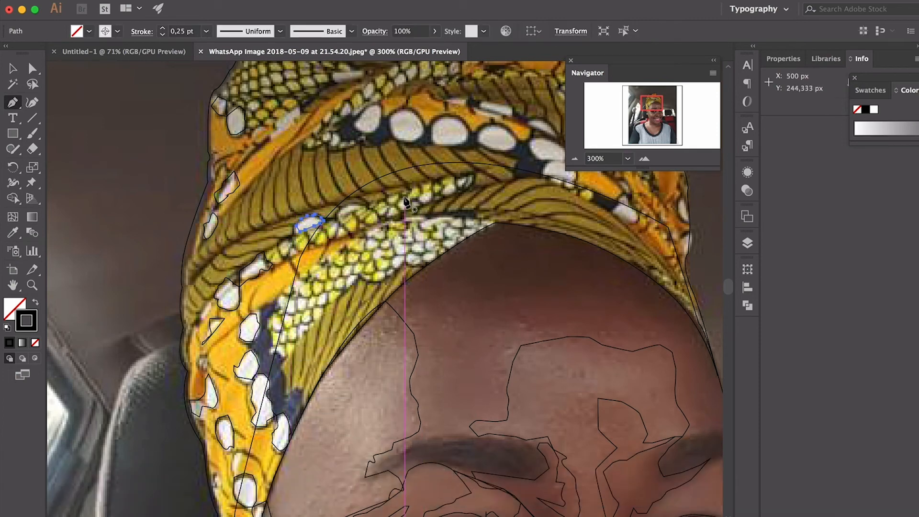
Delete the white-spot outlines across the headwrap's upper part and along its outer fold
key("BackSpace")
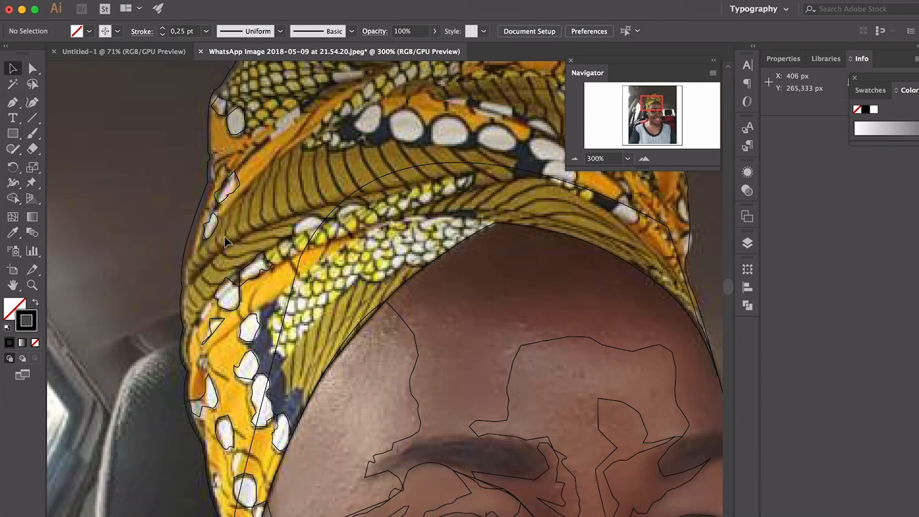
left_click(237, 341)
key("BackSpace")
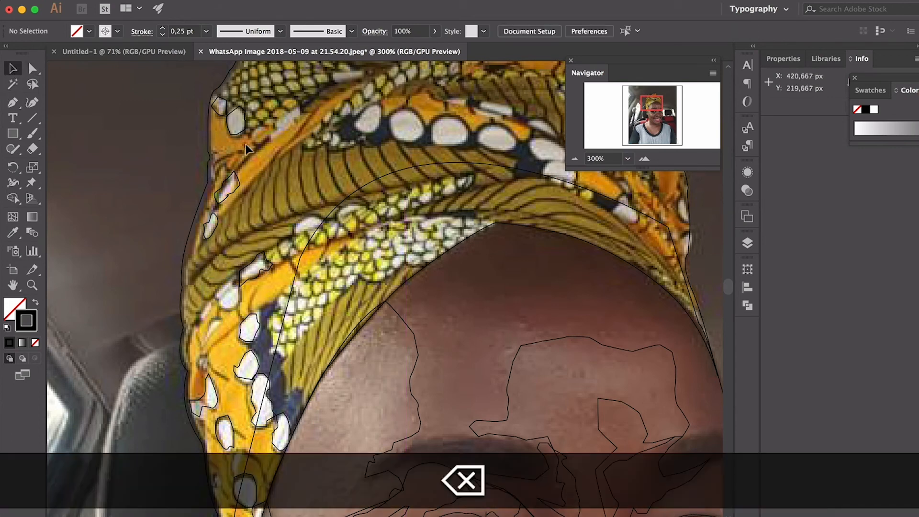
left_click(224, 239)
key("BackSpace")
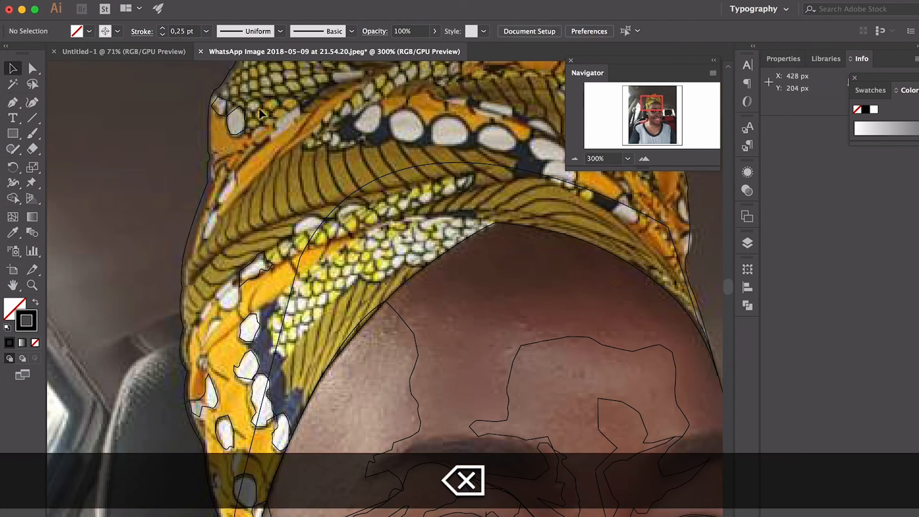
left_click(229, 129)
key("Return")
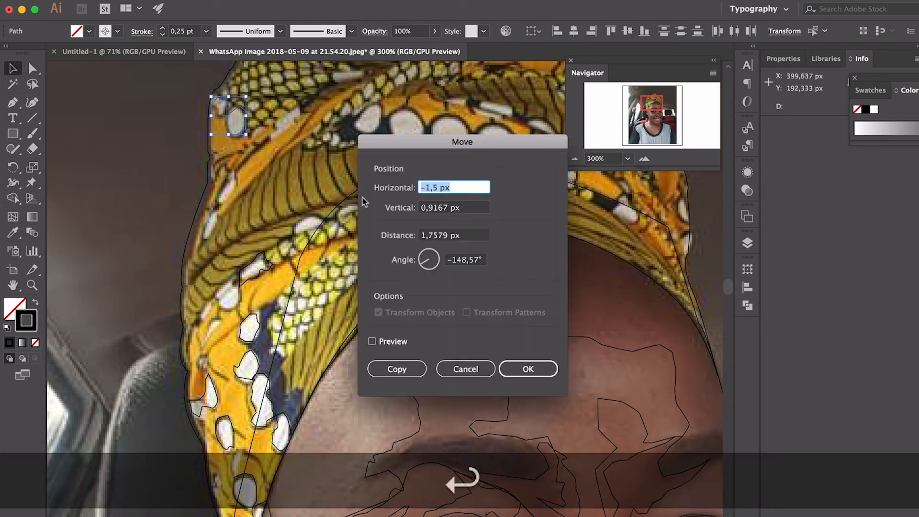
left_click(473, 369)
key("BackSpace")
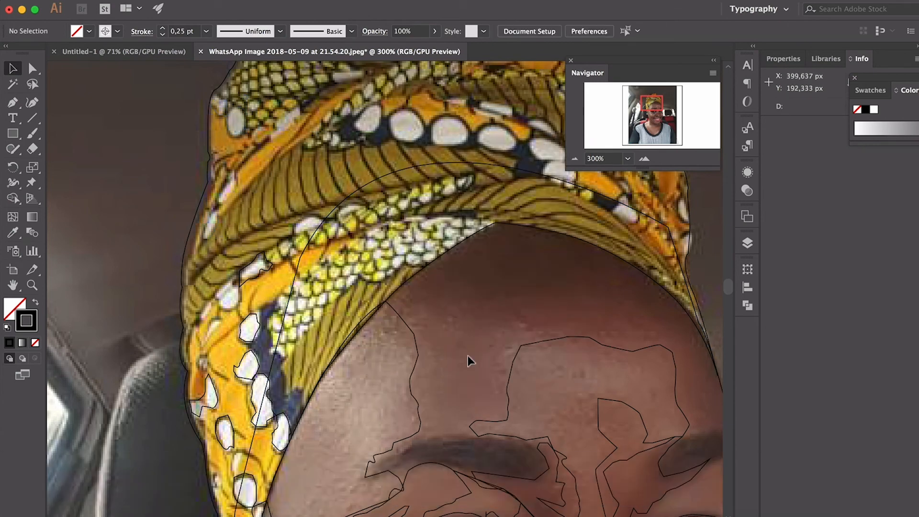
Delete the white-spot outlines around the headwrap's dark blue patch and along its outer edge
left_click(238, 371)
key("BackSpace")
left_click(214, 386)
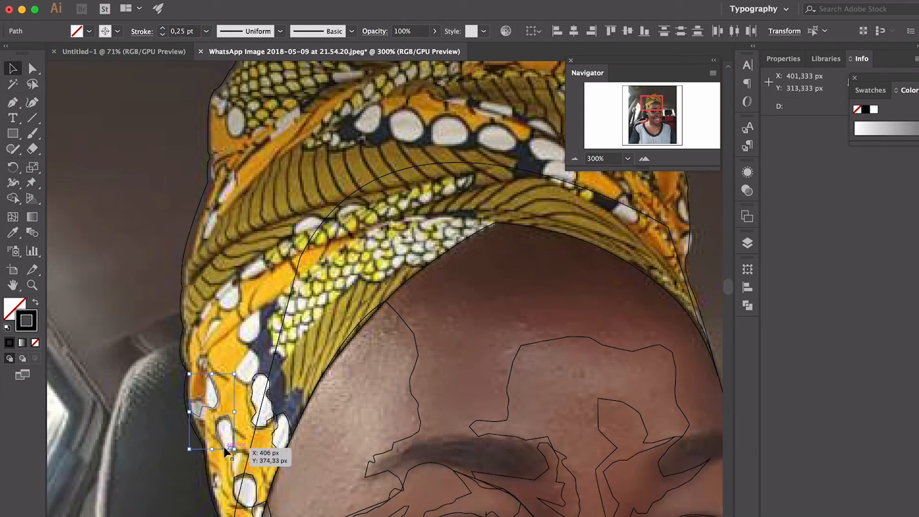
key("BackSpace")
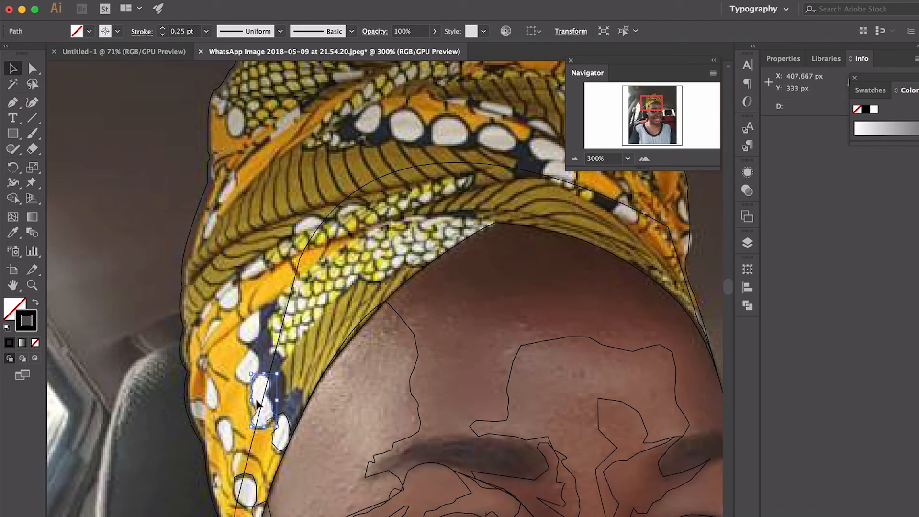
key("BackSpace")
left_click(278, 431)
key("BackSpace")
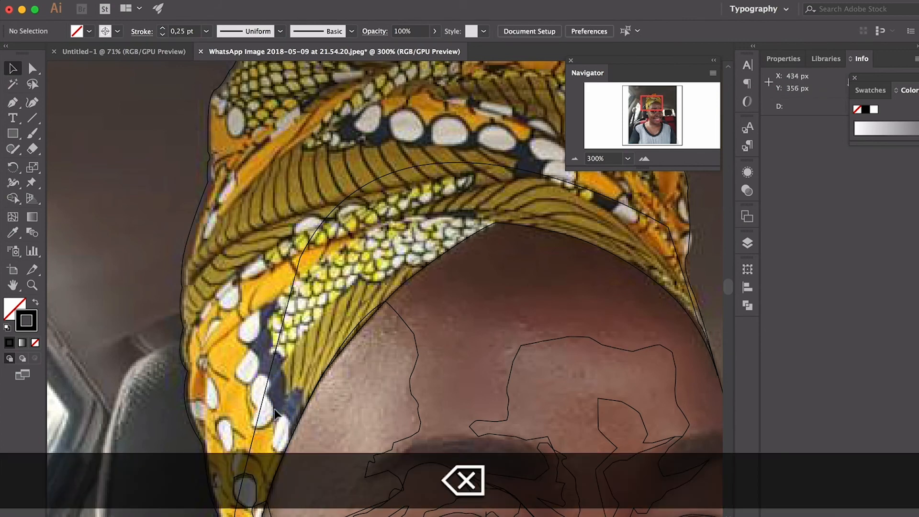
Delete the remaining white-spot outlines on the headwrap's lower section and tip
scroll(275, 413, "down", 5)
left_click(243, 299)
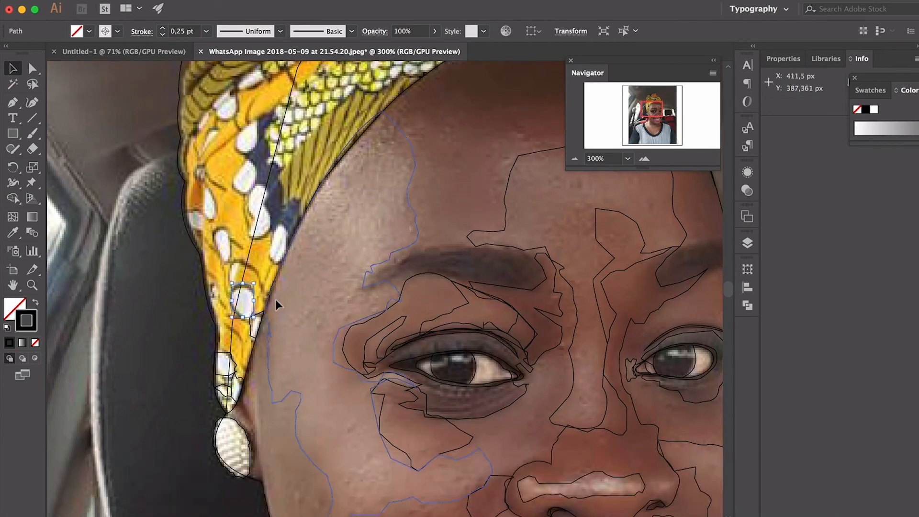
key("BackSpace")
key("BackSpace")
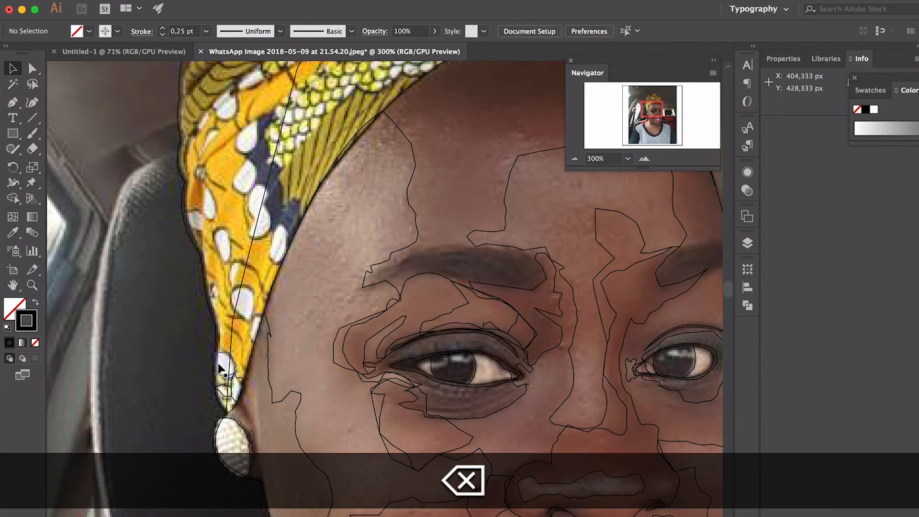
left_click(222, 354)
key("BackSpace")
left_click(220, 387)
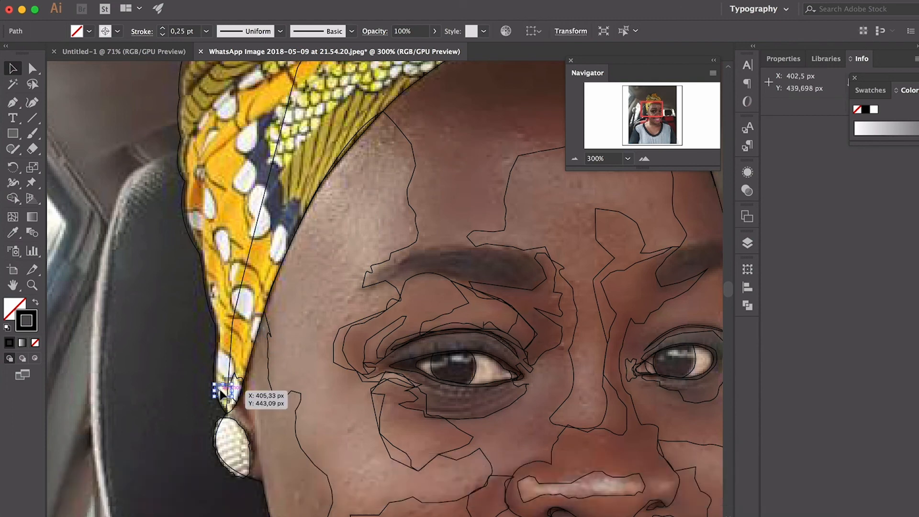
key("BackSpace")
Start a Pen path for the dark forehead area, running around the central highlight and back along the headwrap edge
key("space")
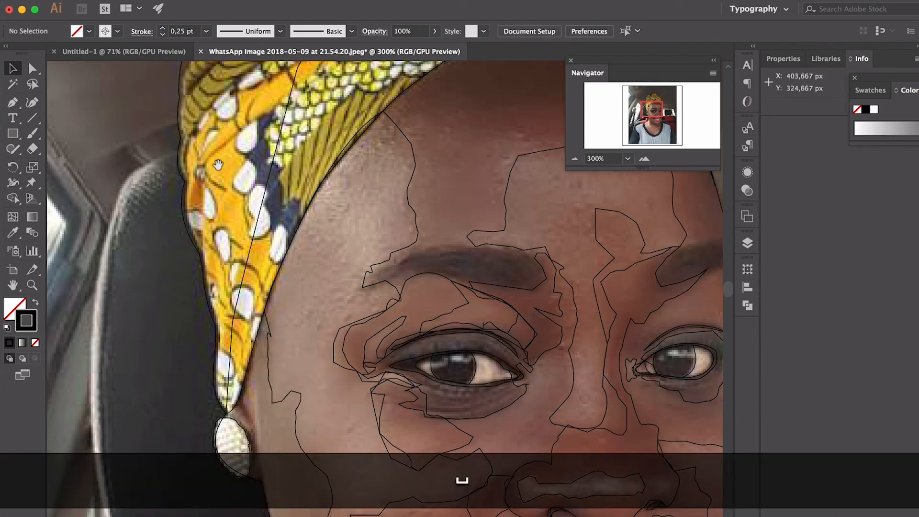
left_click_drag(218, 163, 142, 318)
left_click_drag(254, 251, 160, 246)
key("space")
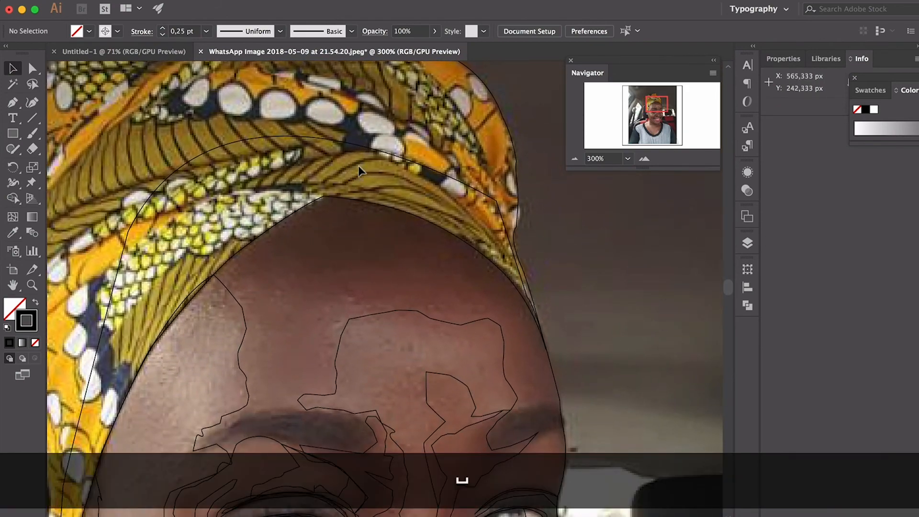
left_click_drag(358, 166, 348, 66)
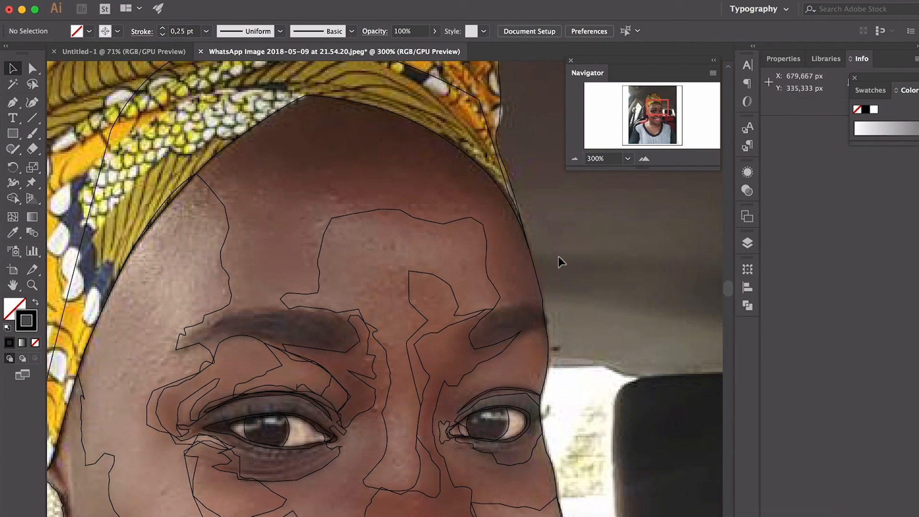
key("p")
left_click(312, 228)
left_click(305, 195)
left_click(309, 188)
left_click(322, 179)
left_click_drag(337, 174, 341, 170)
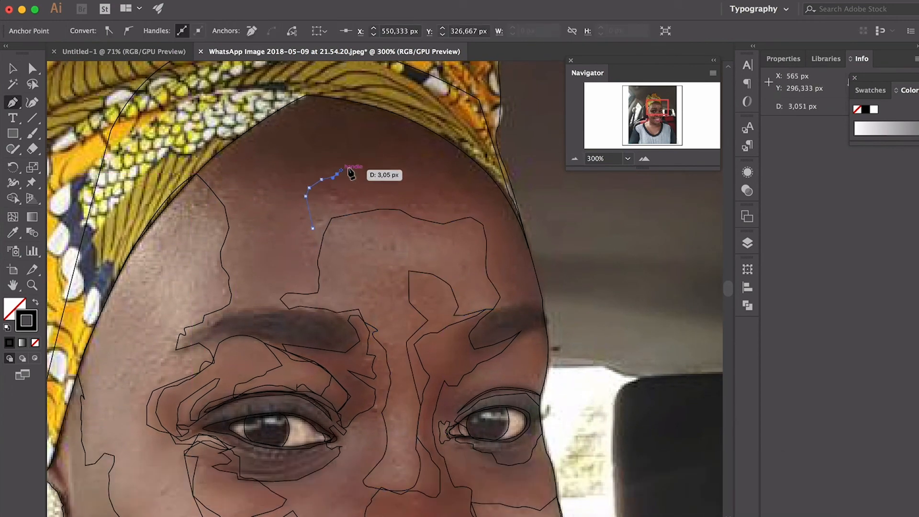
left_click(542, 300)
left_click(520, 221)
left_click(467, 155)
left_click_drag(306, 96, 249, 91)
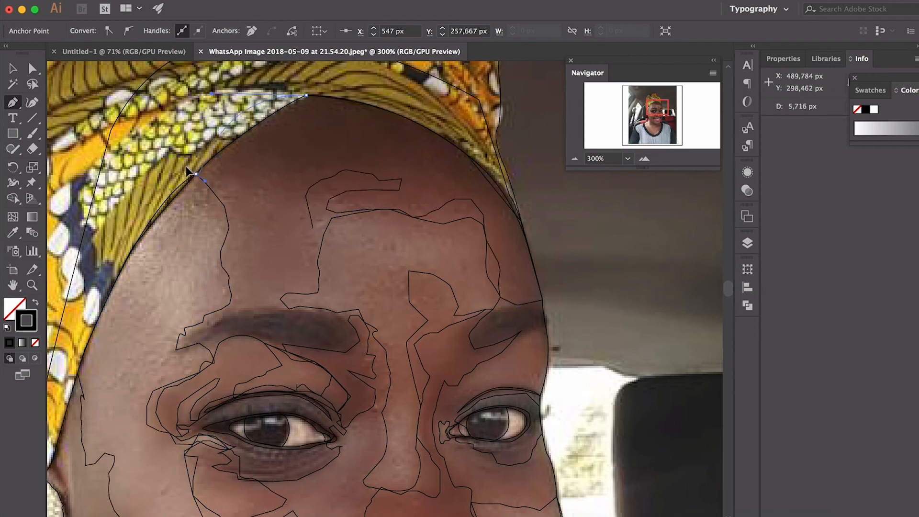
Continue the forehead path from the hairline down to the left eyebrow and close it beside the central highlight
left_click(197, 174)
left_click(226, 207)
left_click(229, 228)
left_click(226, 236)
left_click(230, 279)
left_click(229, 286)
left_click(231, 295)
left_click(229, 304)
left_click(235, 309)
left_click(238, 307)
left_click(256, 310)
left_click(269, 309)
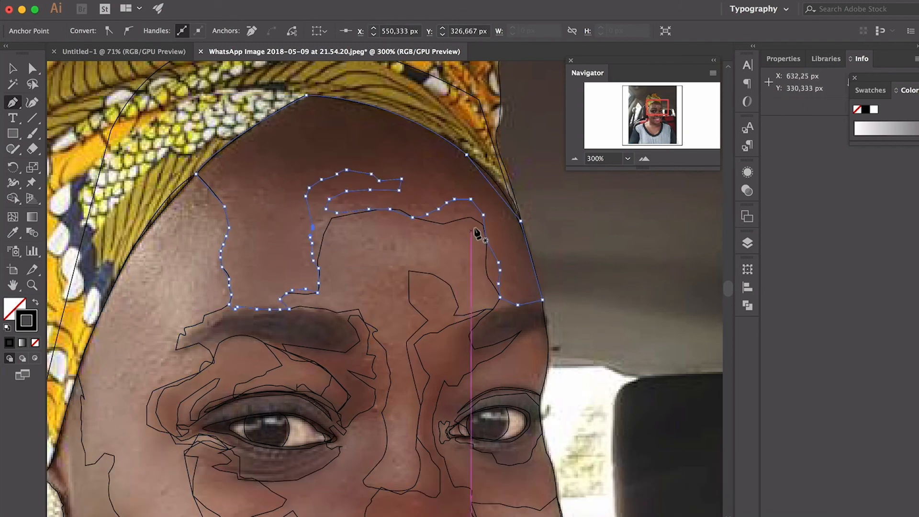
Move the forehead path's inner anchor points upward, away from the edge of the central highlight shape
key("a")
left_click_drag(455, 199, 450, 182)
left_click_drag(447, 203, 436, 180)
left_click_drag(438, 209, 415, 205)
left_click_drag(413, 218, 407, 202)
left_click_drag(390, 209, 384, 202)
left_click_drag(326, 209, 318, 219)
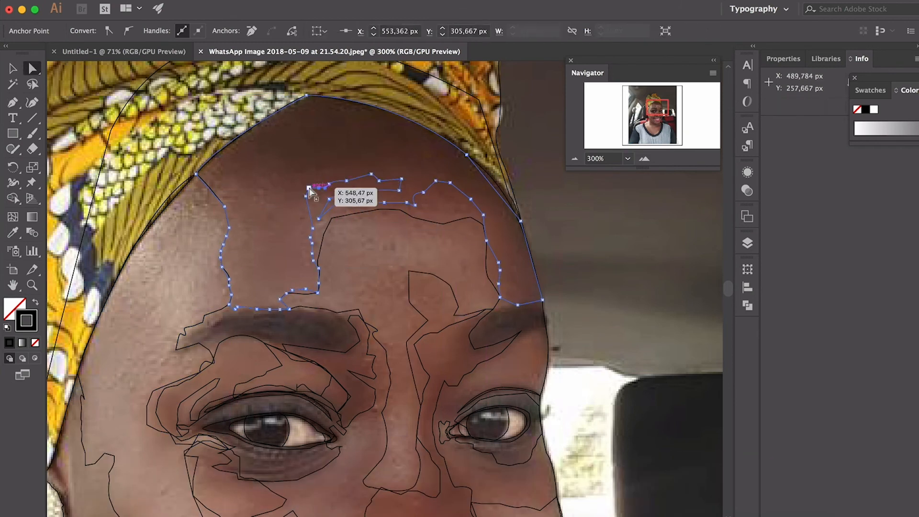
left_click_drag(308, 188, 303, 177)
Trace the left eyebrow's dark hair area as a closed path
left_click(575, 159)
left_click(645, 158)
left_click(644, 159)
left_click(644, 159)
left_click_drag(385, 225, 299, 350)
key("p")
left_click(449, 206)
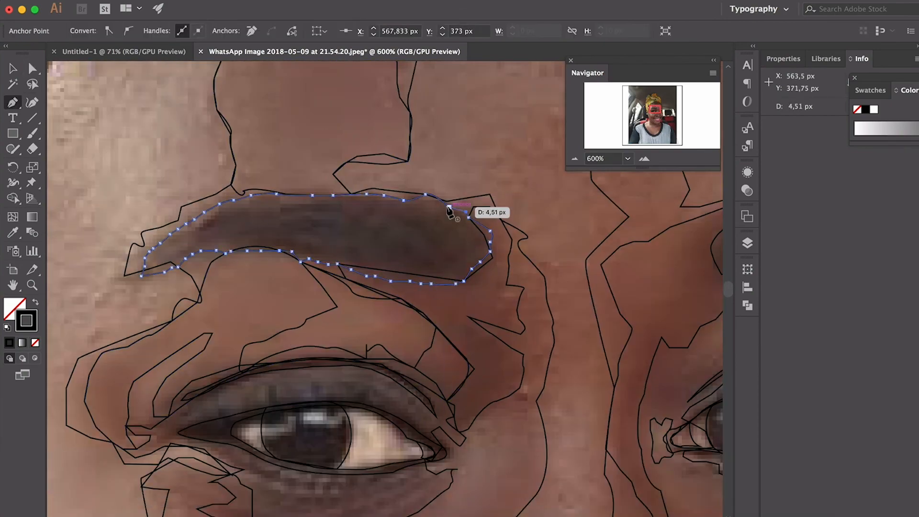
left_click(450, 207)
Trace the right eyebrow's dark hair area as a closed path reaching the face edge
left_click_drag(449, 207, 112, 222)
left_click(450, 205)
left_click(384, 289)
left_click(526, 244)
left_click(450, 207)
Adjust the anchor points at the right eyebrow's outer end to fit the face outline
key("a")
left_click_drag(528, 220, 522, 221)
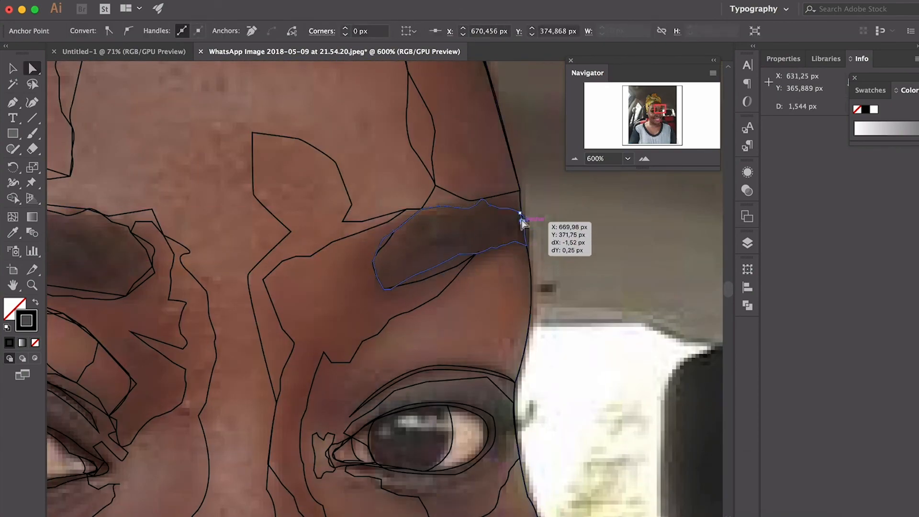
key("super+equal")
key("super+equal")
key("super+equal")
left_click_drag(450, 144, 388, 223)
left_click(367, 175)
left_click(485, 155)
Trace the neck shadow beneath the jaw as a Pen path running from under the chin toward the neck's left edge
key("super+minus")
key("super+minus")
key("super+minus")
key("super+minus")
key("super+minus")
key("super+minus")
key("super+minus")
left_click_drag(178, 499, 248, 306)
key("p")
left_click(377, 356)
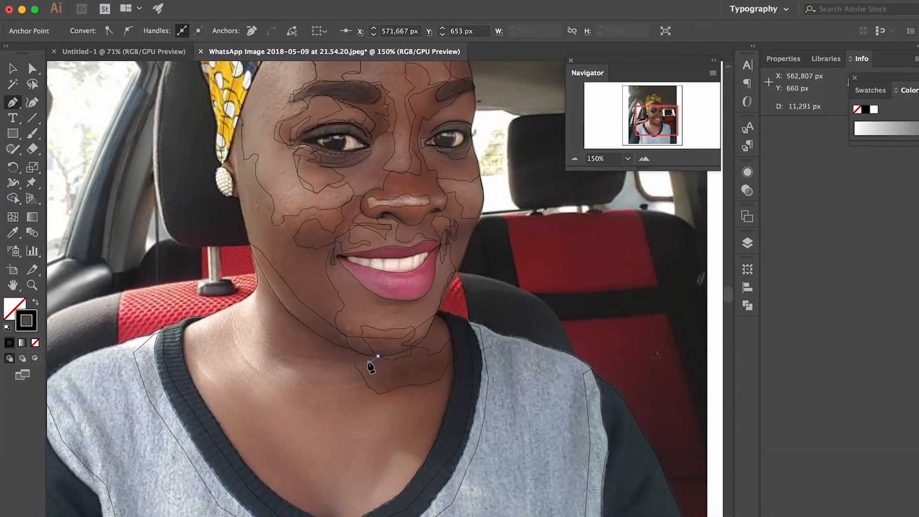
left_click(253, 252)
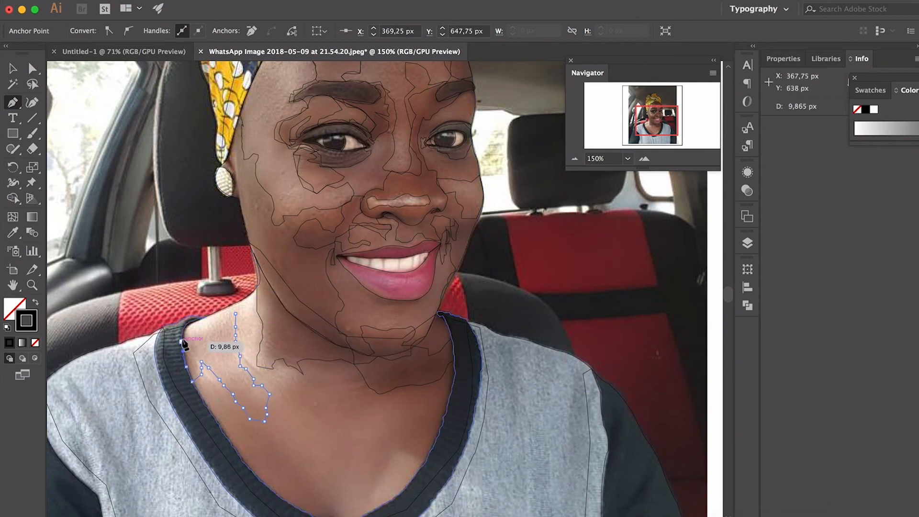
Trace the tonal areas on the chest and collarbone inside the sweater's neckline with the Pen tool
left_click(321, 416)
left_click(362, 412)
scroll(338, 502, "down", 1)
left_click(382, 402)
left_click(398, 402)
left_click(375, 439)
left_click(349, 471)
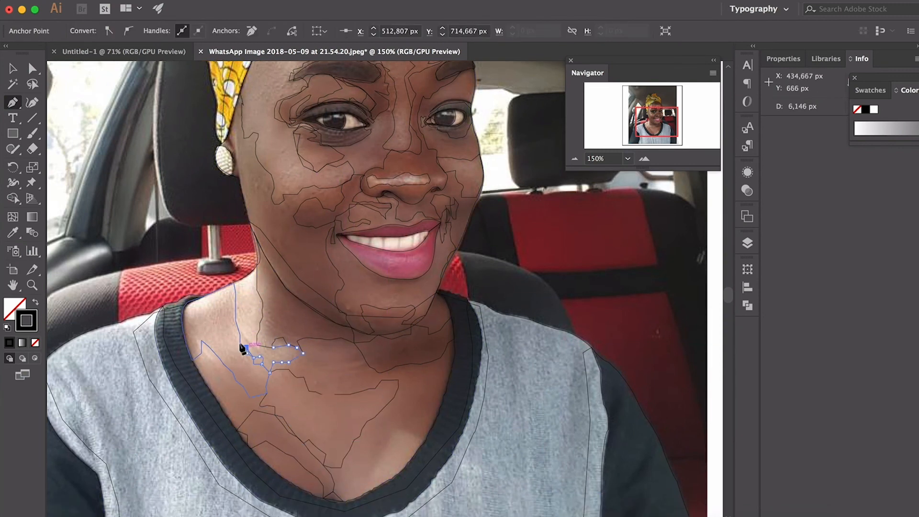
Inspect the traced face, neck and clothing paths in outline view and return to the normal preview
key("v")
key("super+0")
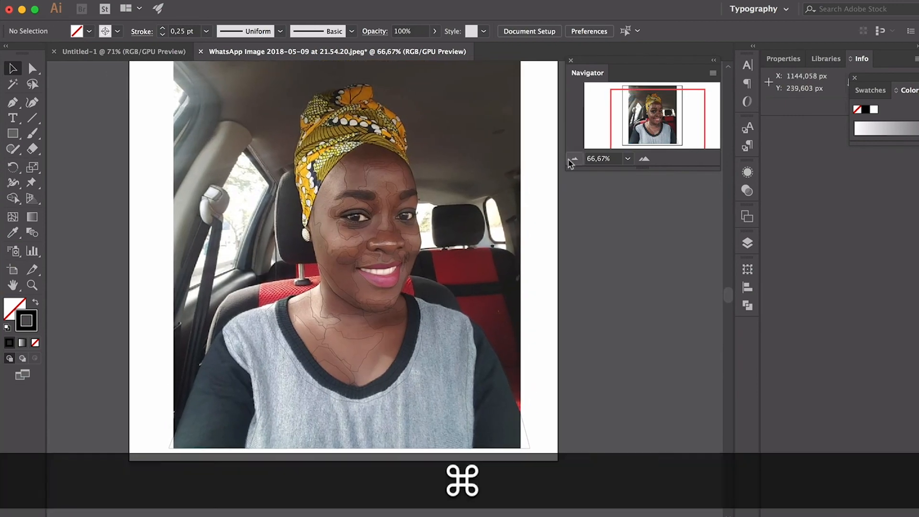
key("super+y")
left_click(645, 160)
left_click(645, 159)
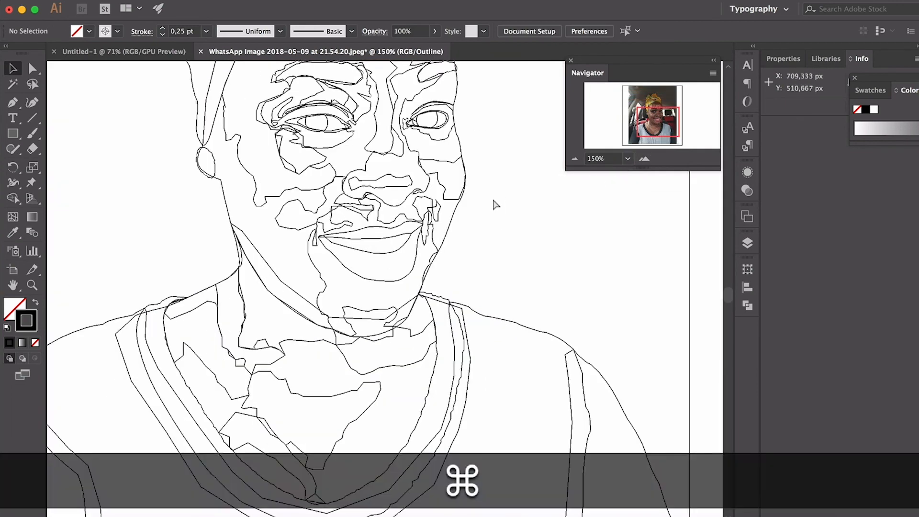
key("super+y")
Start a Pen path for the teeth, tracing the narrow gaps on both sides of the central front tooth
left_click(645, 159)
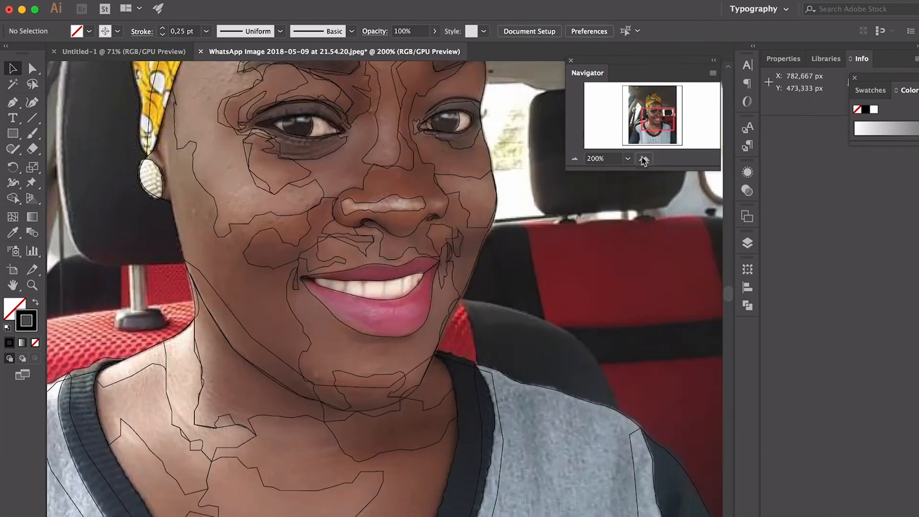
left_click(645, 160)
left_click(645, 160)
left_click(645, 160)
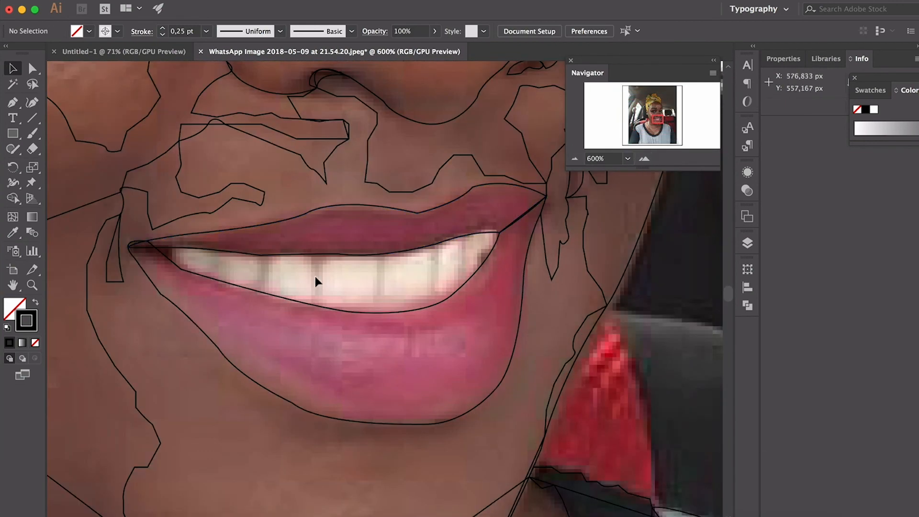
key("p")
left_click(311, 257)
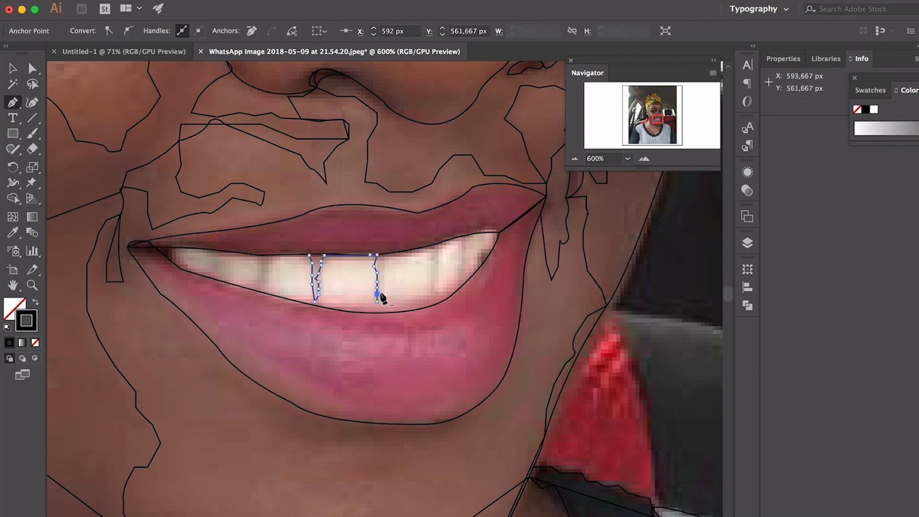
key("super+equal")
key("super+equal")
key("super+equal")
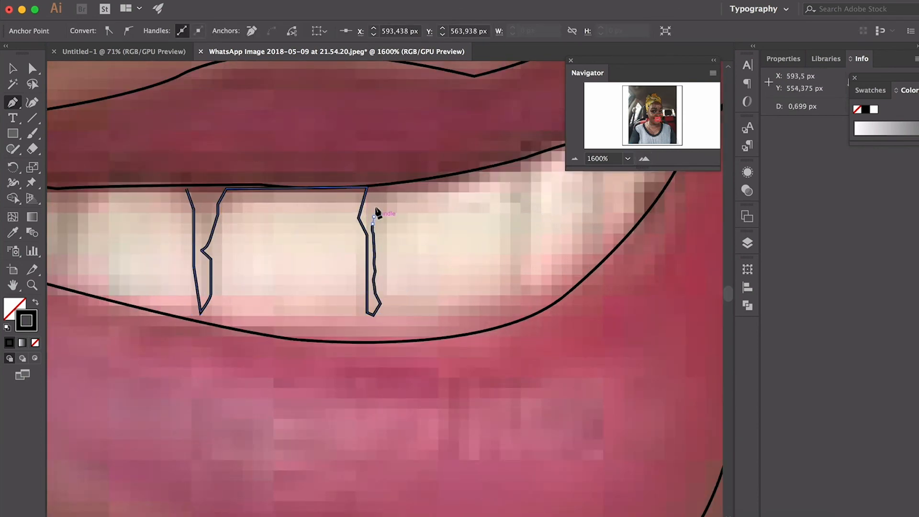
Continue the teeth path along the upper gum edge and down the next gap right of the front teeth
left_click(509, 161)
left_click(509, 175)
left_click(506, 193)
left_click(502, 201)
left_click(502, 215)
left_click(502, 229)
left_click(505, 242)
left_click(504, 264)
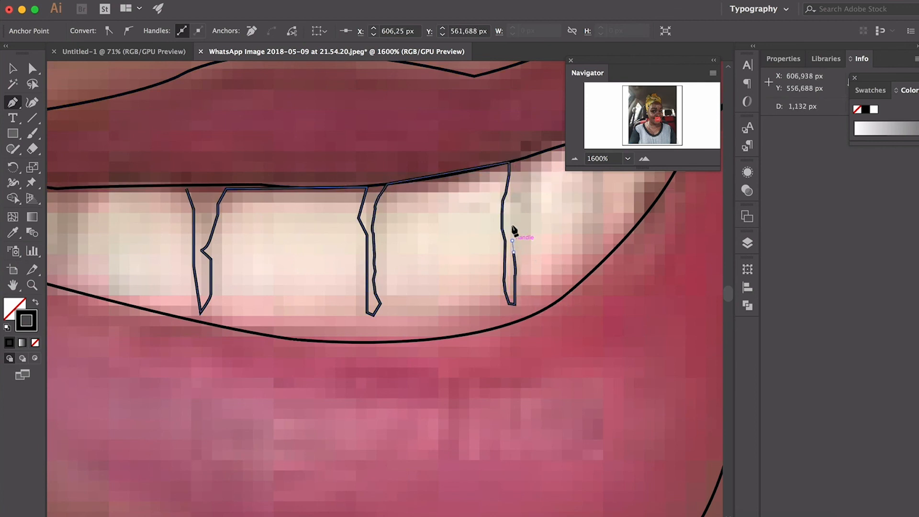
Extend the teeth path along the upper edge and down the last gap near the right corner of the mouth
left_click_drag(560, 144, 415, 226)
left_click(437, 222)
left_click(448, 219)
left_click(448, 230)
left_click(448, 253)
left_click(448, 267)
left_click(448, 281)
left_click(448, 292)
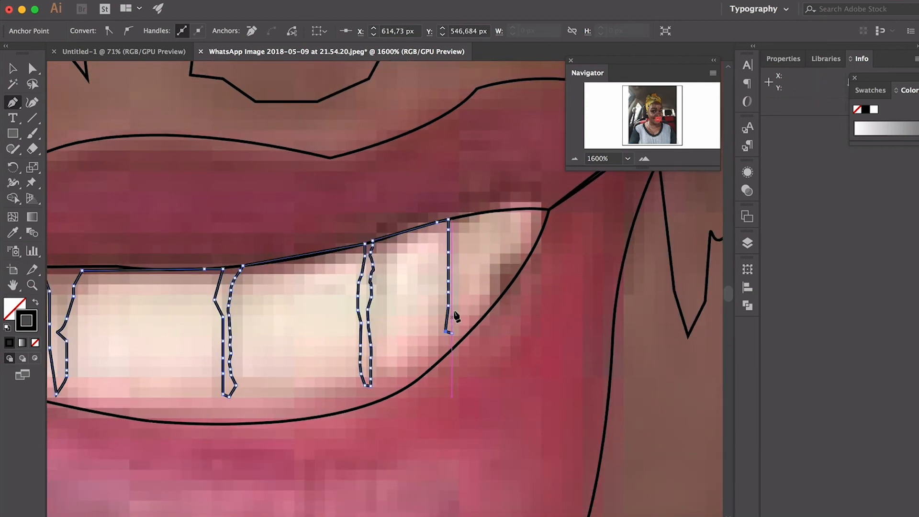
Carry the teeth path around the right corner of the mouth and back along the lower lip's inner edge toward the left
left_click(457, 212)
left_click(544, 209)
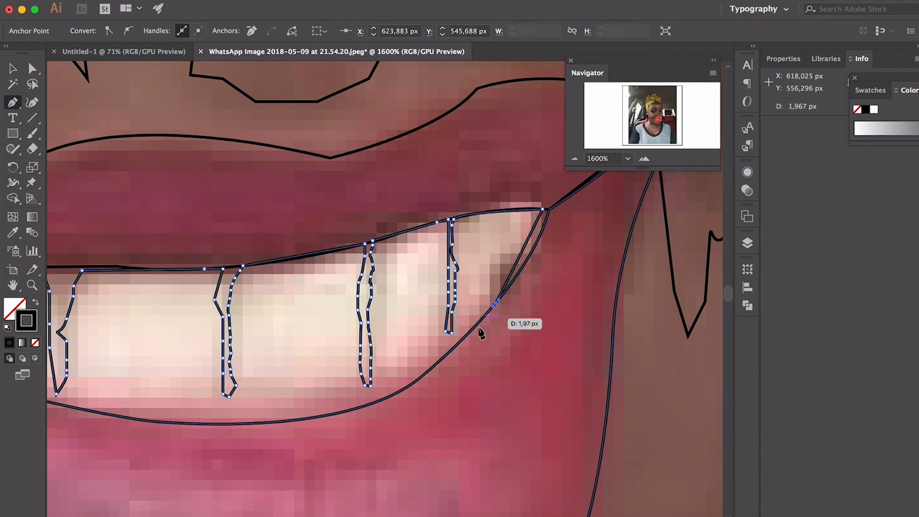
key("super+z")
left_click_drag(496, 303, 440, 358)
left_click_drag(352, 410, 556, 347)
left_click(390, 356)
left_click_drag(392, 361, 551, 385)
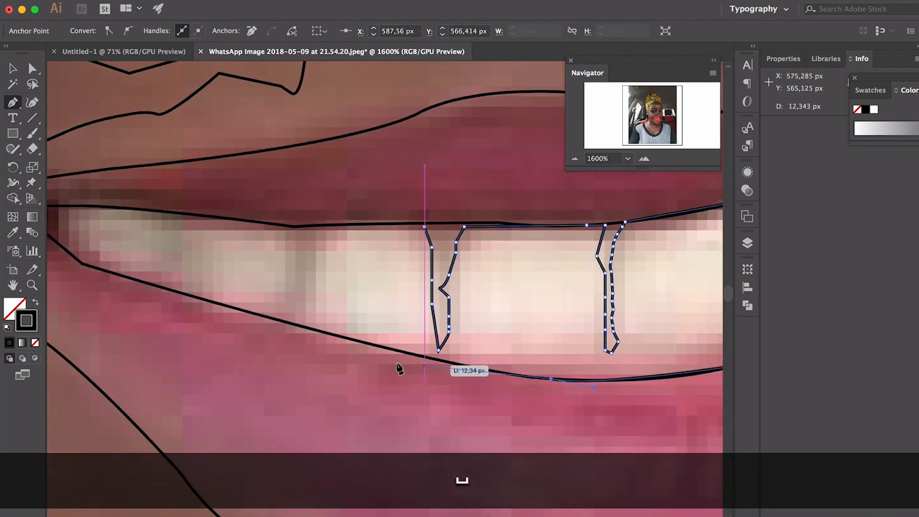
left_click_drag(381, 346, 476, 426)
left_click_drag(300, 377, 292, 382)
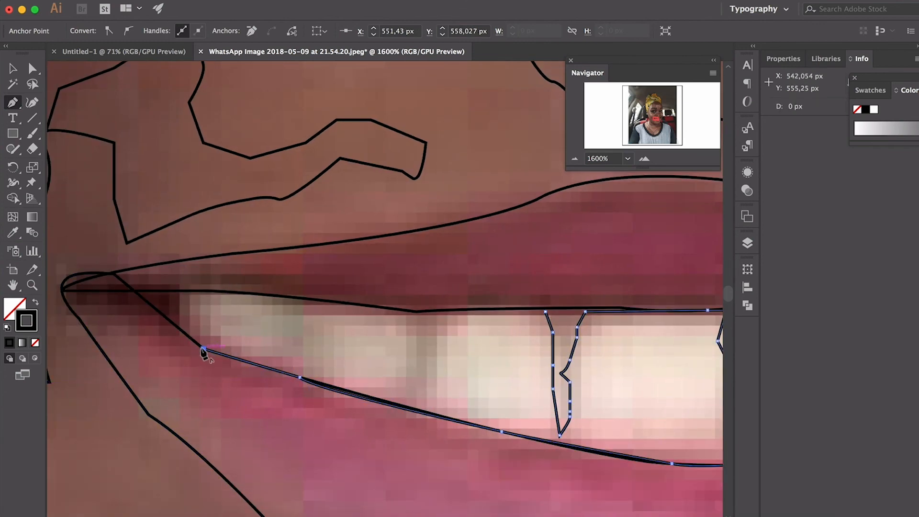
Trace around the leftmost tooth and down the gaps between the left teeth, closing the path at its starting point
left_click(188, 336)
left_click(177, 328)
left_click(174, 318)
left_click(174, 303)
left_click(181, 290)
left_click(273, 295)
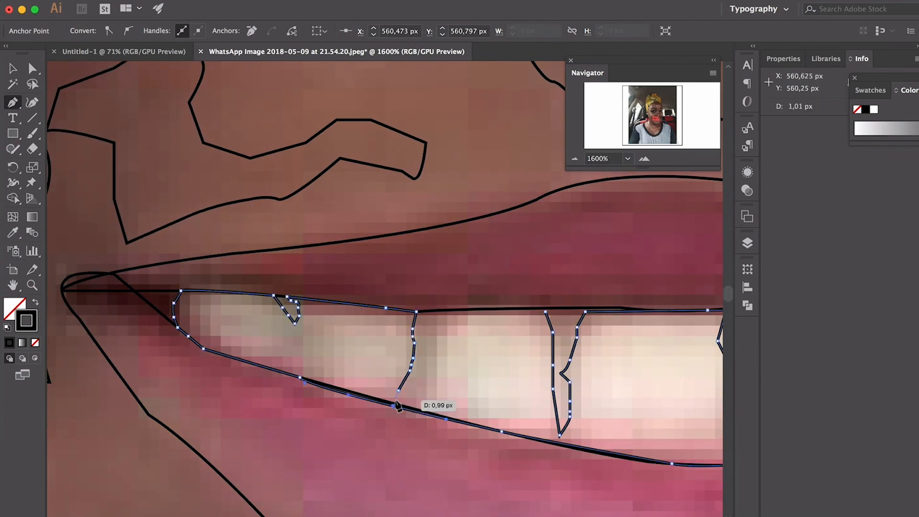
left_click(421, 316)
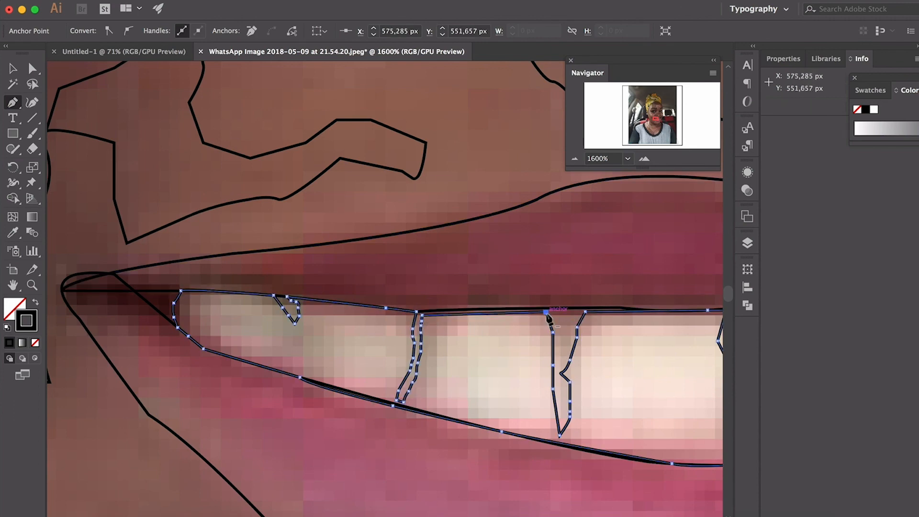
key("a")
Select all traced paths and set their stroke weight to 0.2 pt
left_click(577, 158)
left_click(577, 158)
left_click(577, 159)
left_click(577, 159)
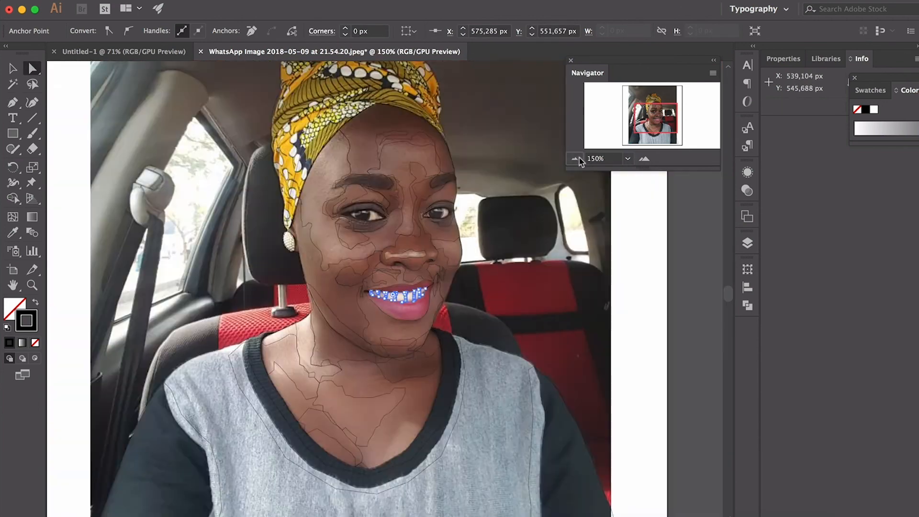
left_click(577, 159)
key("v")
key("super+a")
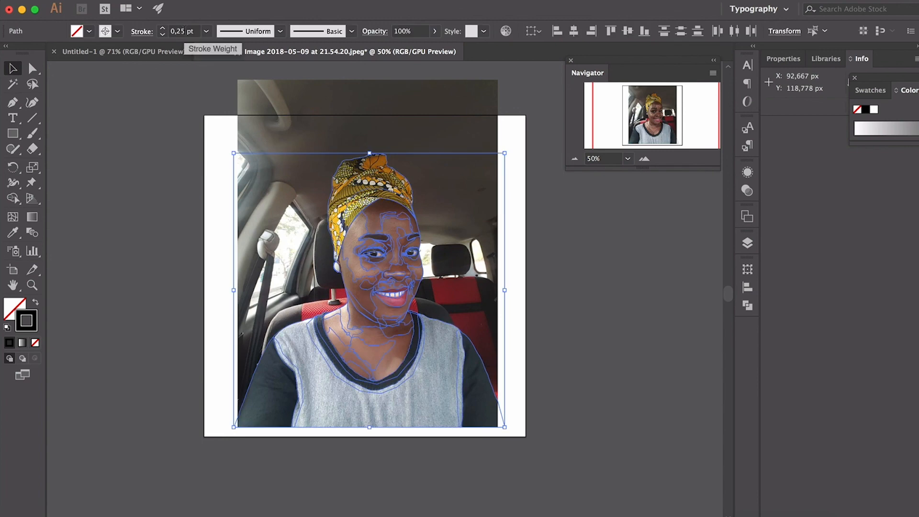
type("0")
key("Return")
left_click(563, 251)
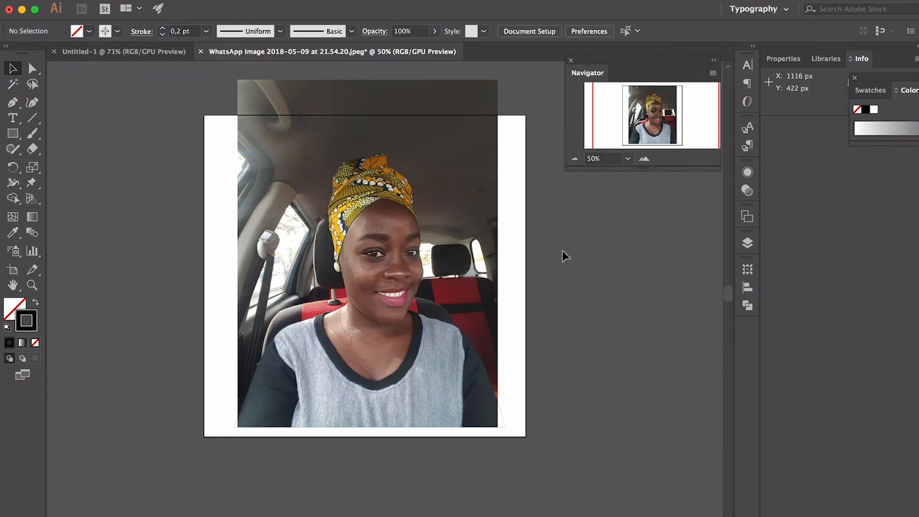
Unlock the portrait photo in the layer list and move it to the right, off the traced line art
key("super+y")
key("super+y")
left_click(747, 243)
scroll(716, 328, "down", 10)
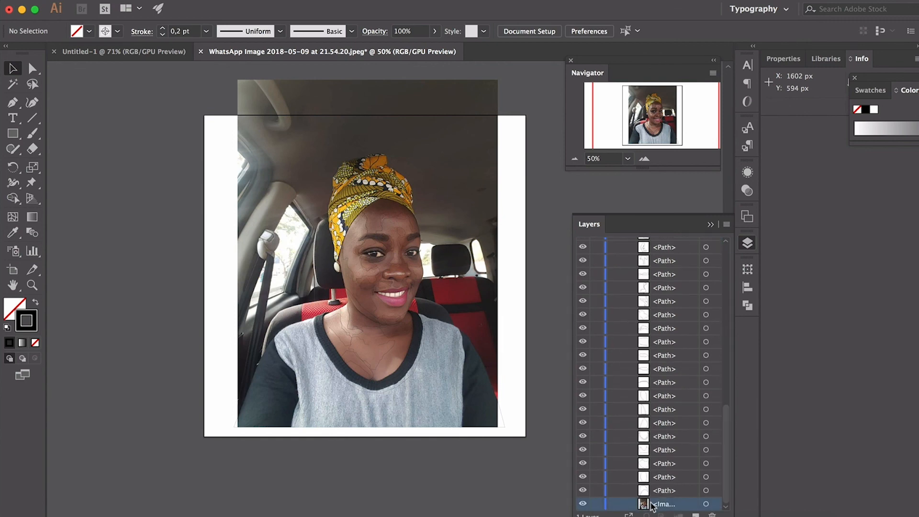
mouse_move(494, 154)
left_mouse_down()
mouse_move(577, 157)
mouse_move(514, 156)
mouse_move(708, 194)
left_mouse_up()
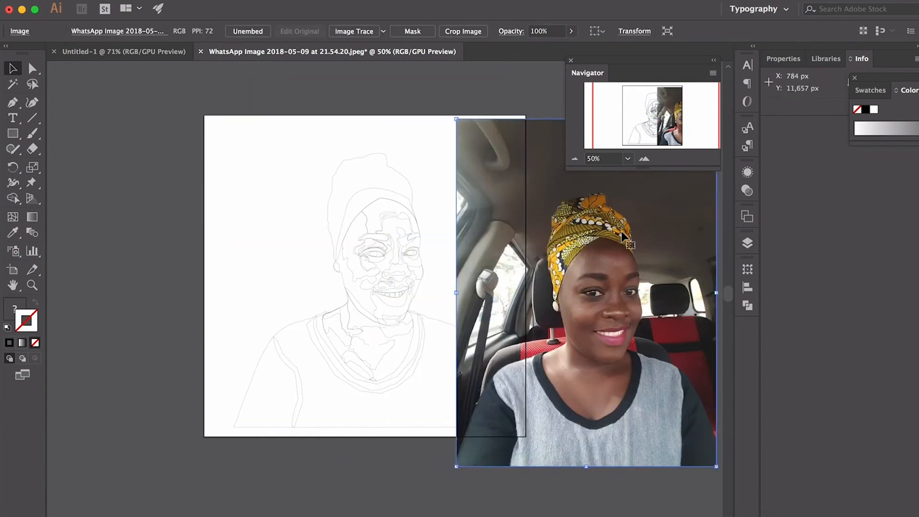
Reposition the photo to the left of the line art as a side-by-side reference and deselect it
left_click_drag(596, 257, 632, 246)
mouse_move(632, 247)
left_mouse_down()
mouse_move(260, 269)
mouse_move(138, 254)
mouse_move(278, 251)
left_mouse_up()
mouse_move(280, 277)
left_mouse_down()
mouse_move(245, 250)
mouse_move(261, 257)
left_mouse_up()
left_click(412, 174)
key("super+equal")
key("super+equal")
key("super+equal")
mouse_move(644, 129)
left_mouse_down()
mouse_move(657, 111)
mouse_move(659, 127)
mouse_move(639, 126)
mouse_move(647, 124)
left_mouse_up()
key("super+minus")
key("super+minus")
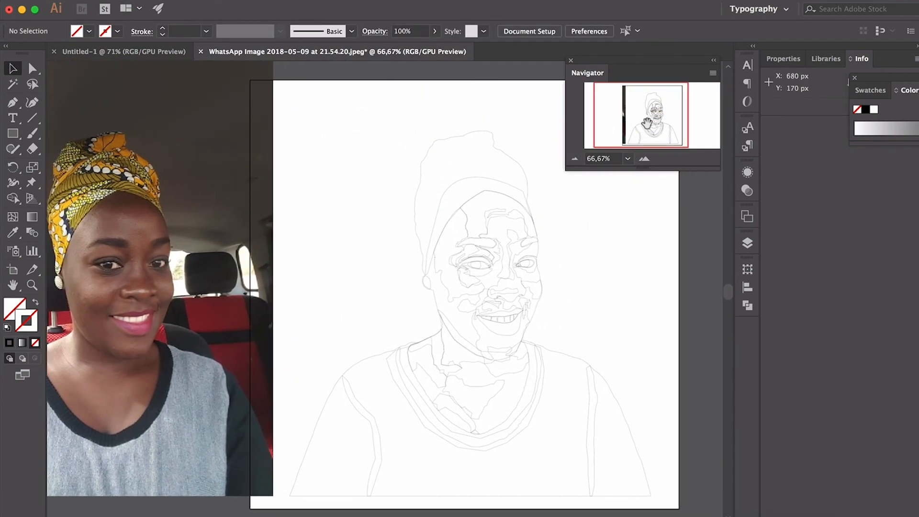